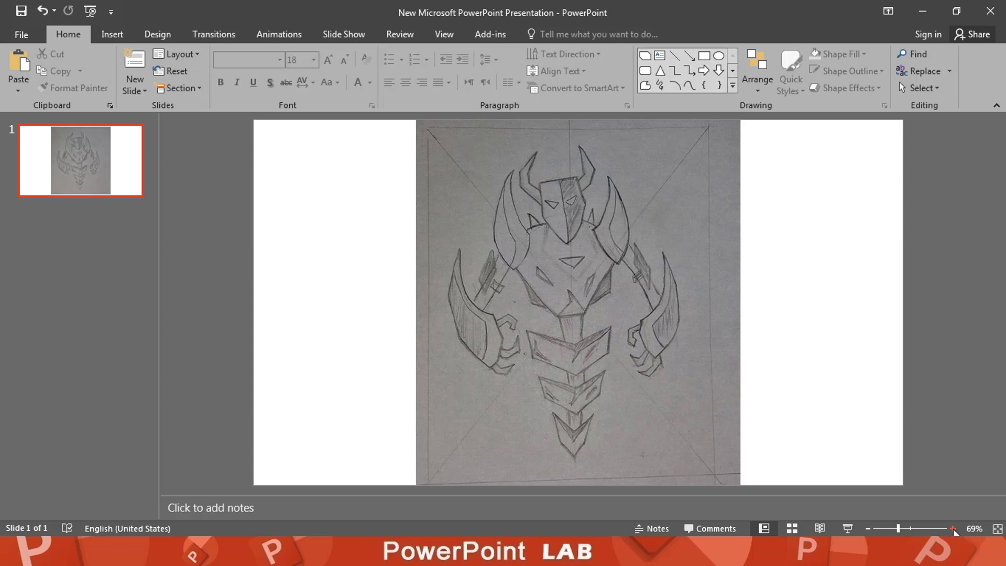
# Trace the sketch's central spine as a freeform about 2.59" tall and 0.56" wide, and fill it dark gray.
pyautogui.click(953, 529)
pyautogui.scroll(-5, 817, 417)
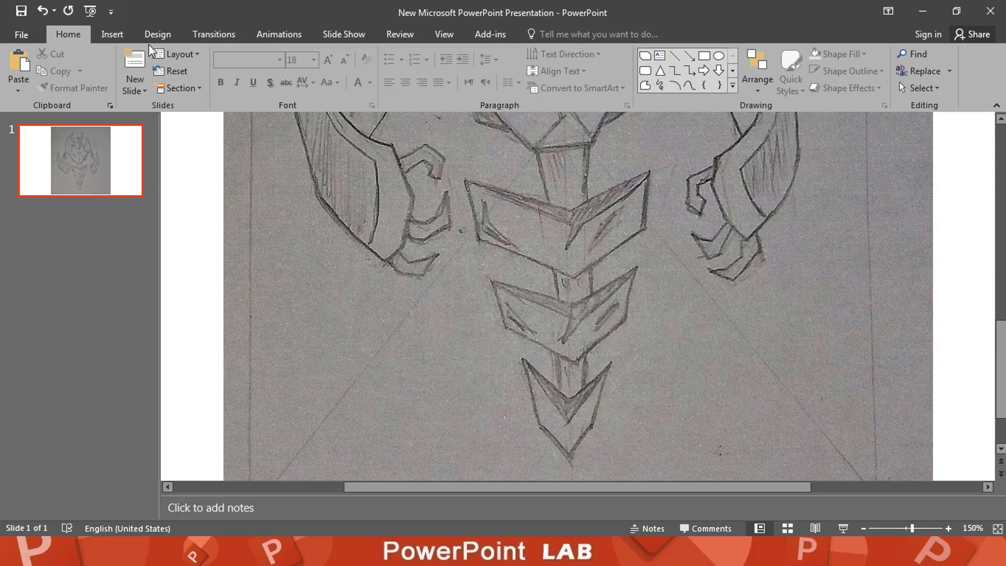
pyautogui.click(112, 34)
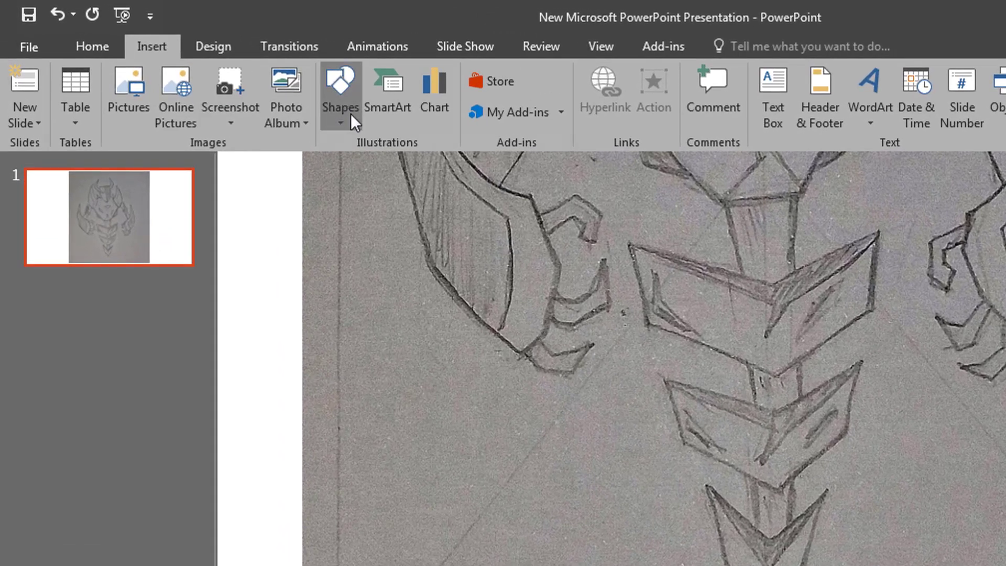
pyautogui.click(355, 123)
pyautogui.click(532, 227)
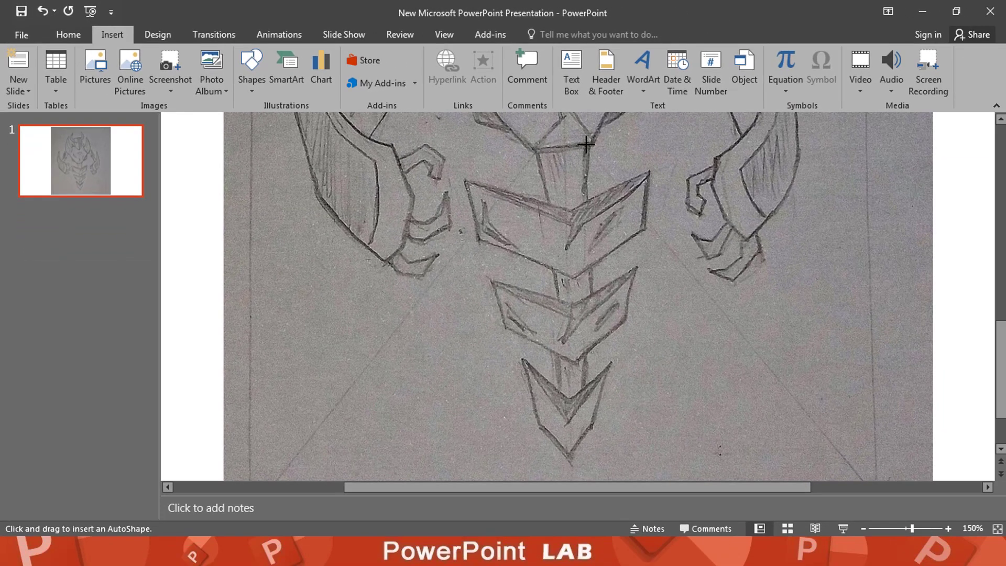
pyautogui.moveTo(595, 228); pyautogui.dragTo(591, 265)
pyautogui.moveTo(591, 300)
pyautogui.mouseDown()
pyautogui.moveTo(578, 387)
pyautogui.moveTo(530, 162)
pyautogui.moveTo(535, 142)
pyautogui.mouseUp()
pyautogui.click(365, 54)
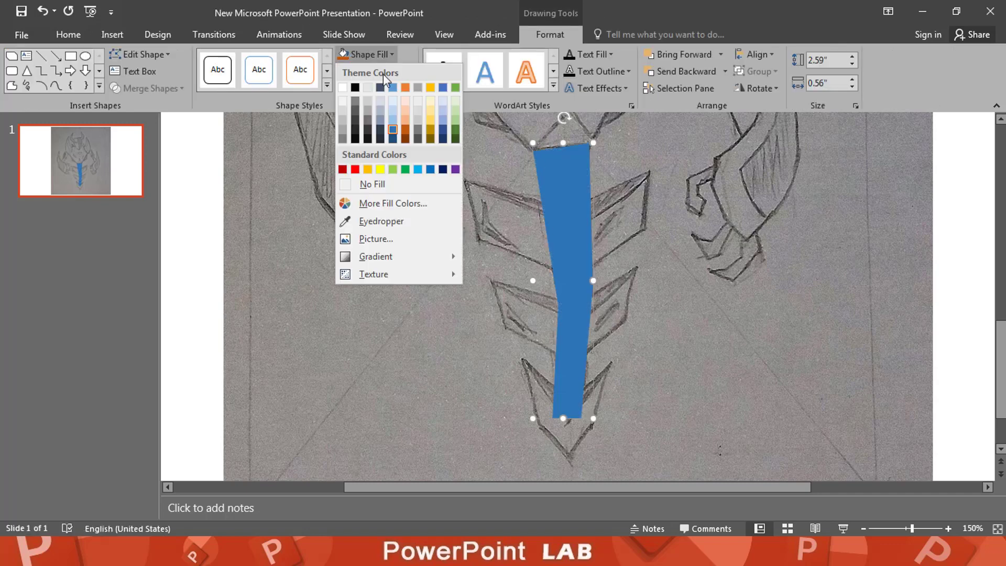
pyautogui.click(354, 118)
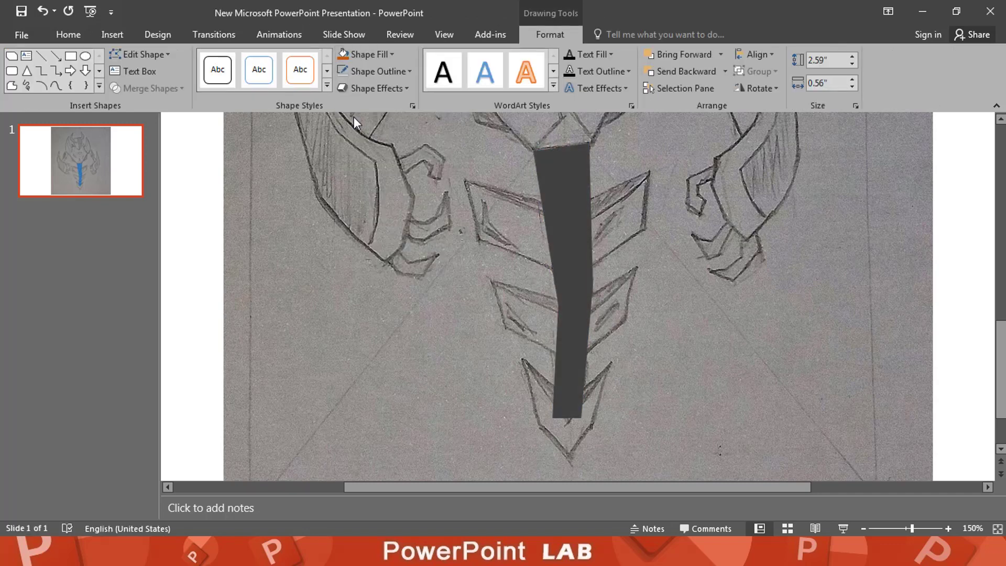
# Trace the lowest tail plate as a pointed freeform about 0.98" by 0.82" and fill it with the darker theme orange.
pyautogui.click(11, 86)
pyautogui.click(555, 391)
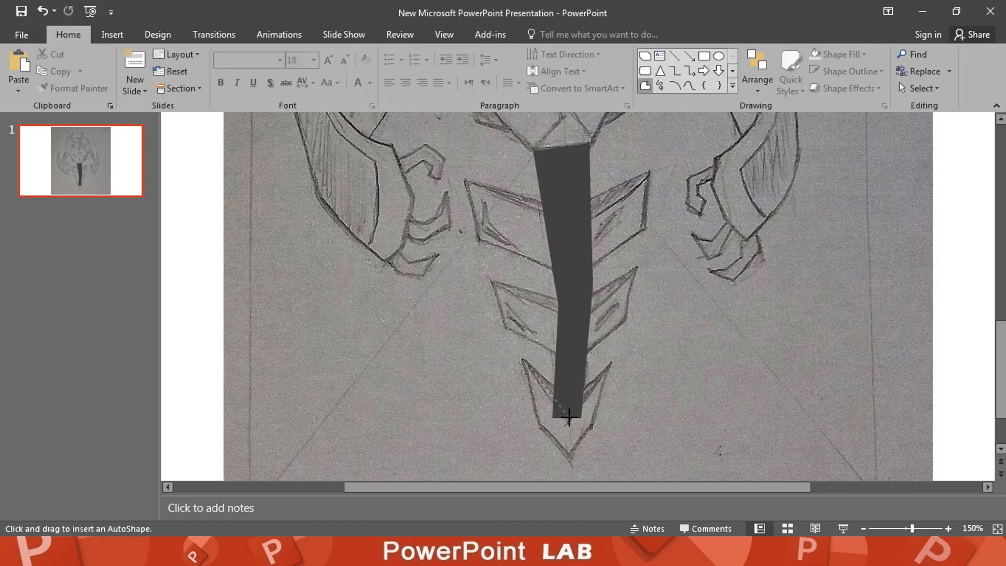
pyautogui.click(569, 417)
pyautogui.click(522, 360)
pyautogui.click(361, 55)
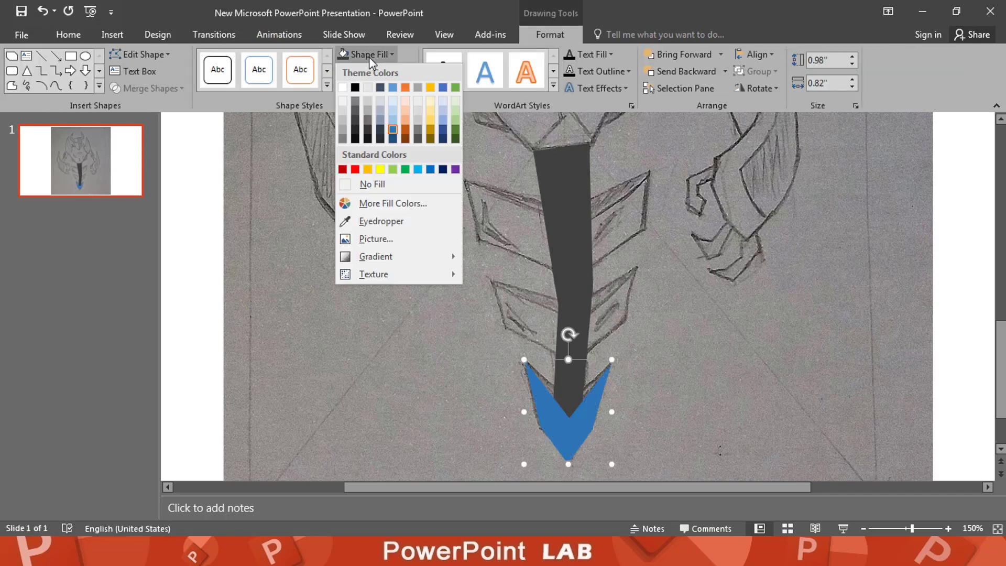
pyautogui.click(398, 124)
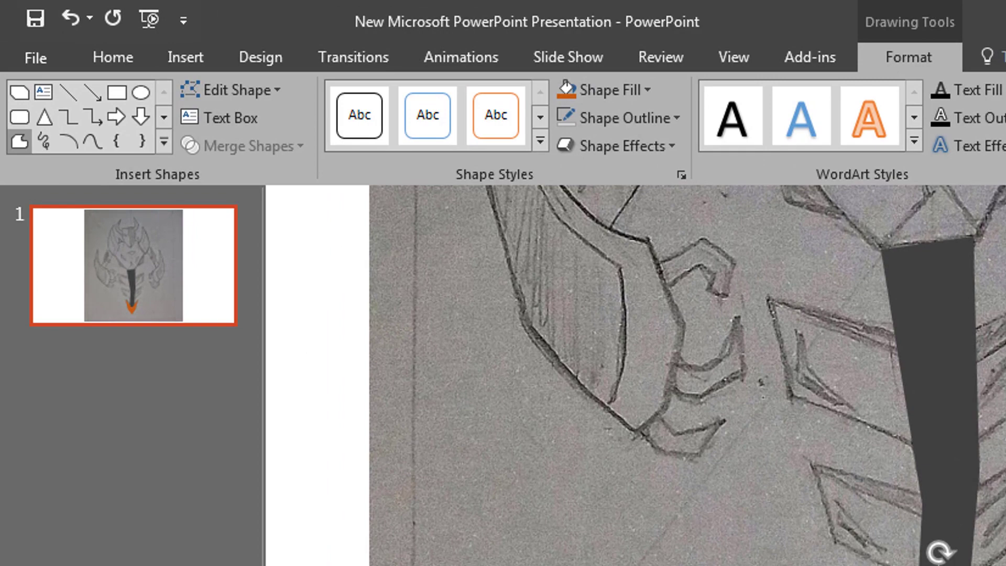
# Trace a V-shaped shadow about 0.59" by 0.81" on the lowest tail plate and fill it with the darkest theme orange.
pyautogui.click(800, 551)
pyautogui.click(595, 412)
pyautogui.click(641, 381)
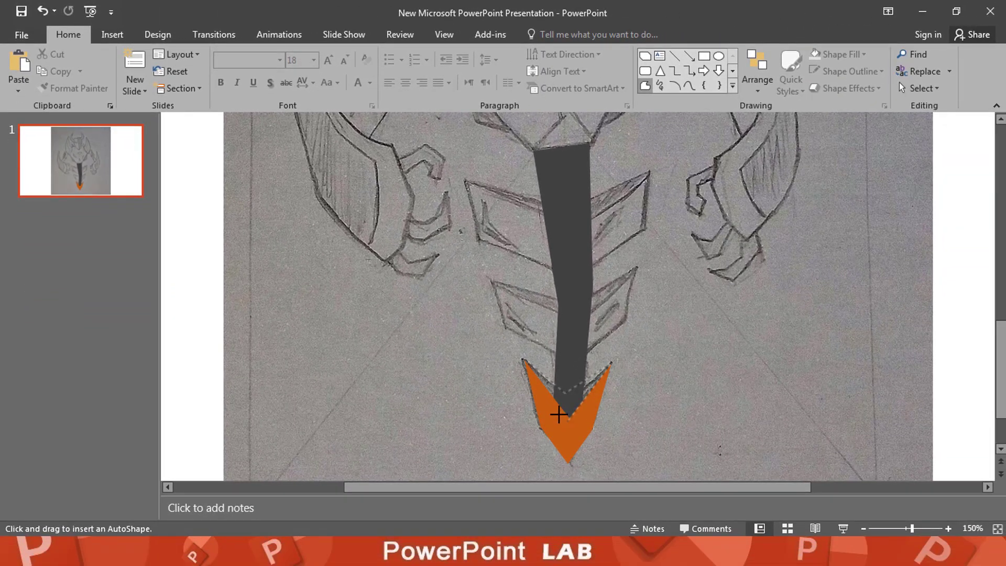
pyautogui.click(523, 359)
pyautogui.click(367, 54)
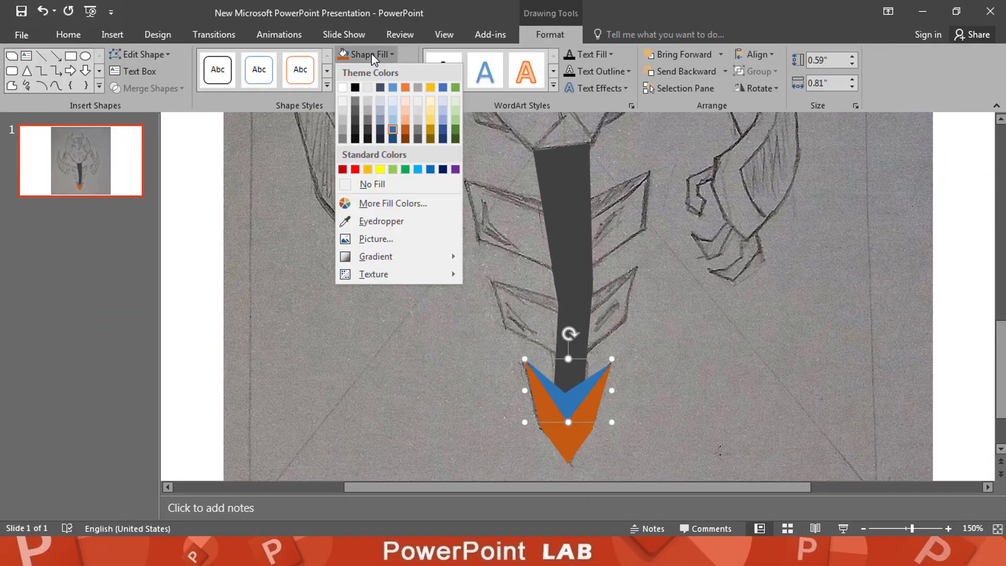
pyautogui.click(405, 138)
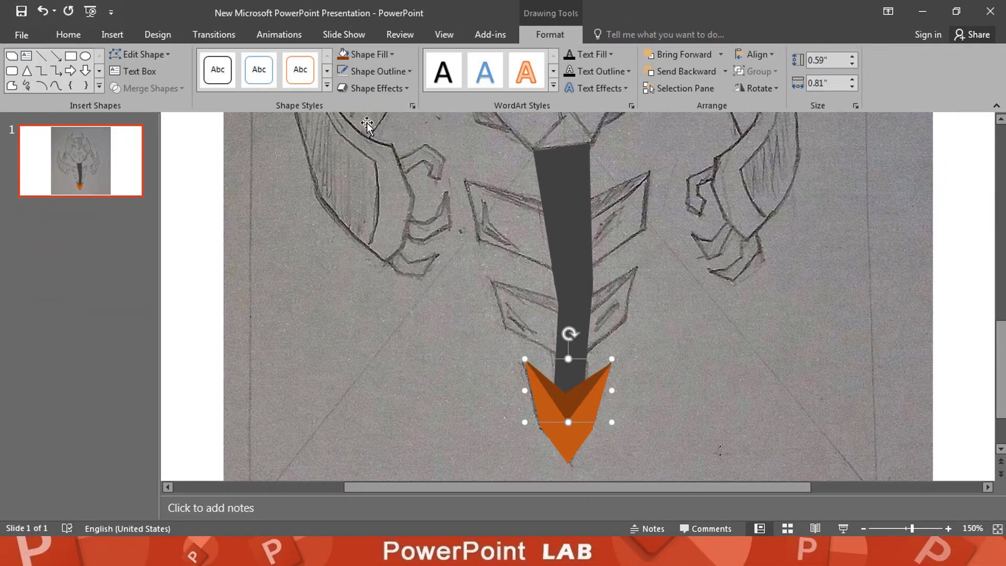
# Trace the middle tail plate as a freeform about 0.93" by 1.4" and fill it with the same darker orange.
pyautogui.click(20, 87)
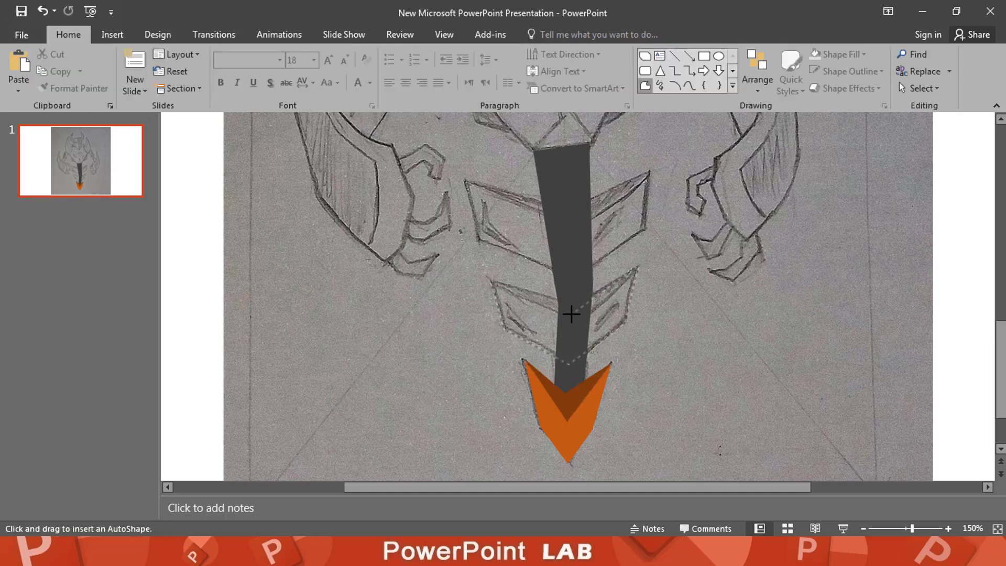
pyautogui.click(492, 282)
pyautogui.click(367, 54)
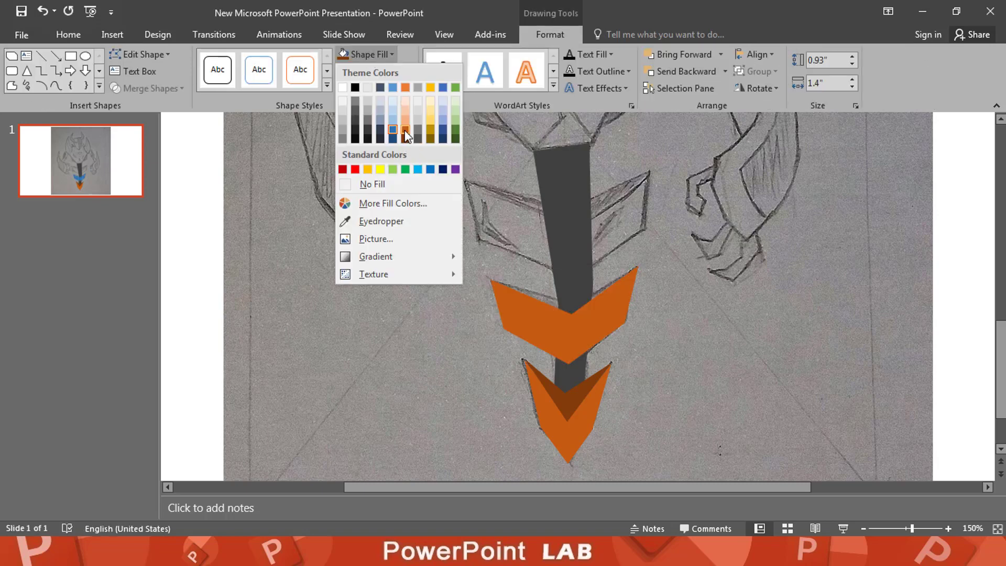
pyautogui.click(405, 132)
# Trace a V-shaped shadow about 0.62" by 1.38" along the middle plate's upper edge and fill it dark brown-orange.
pyautogui.click(11, 85)
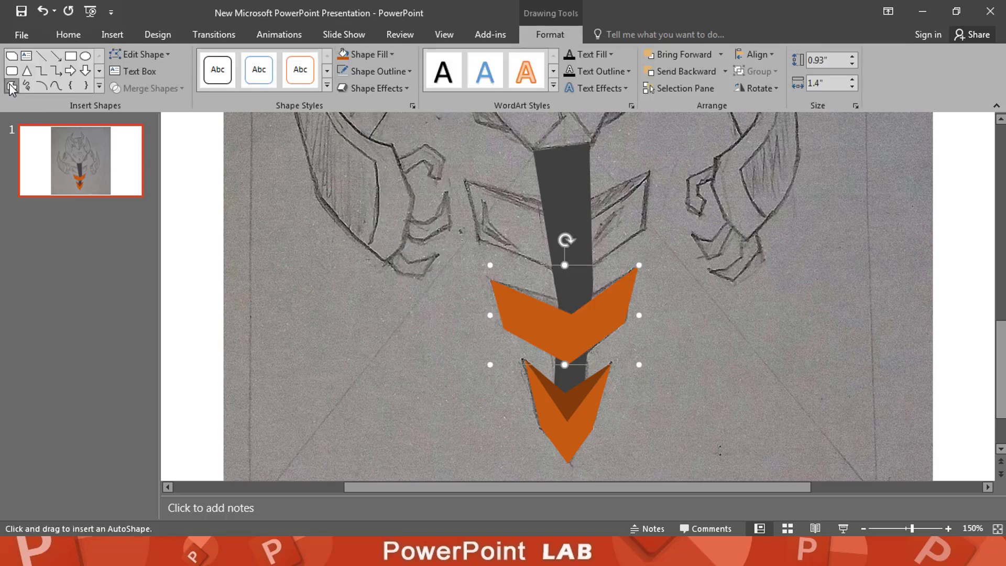
pyautogui.click(491, 281)
pyautogui.click(637, 266)
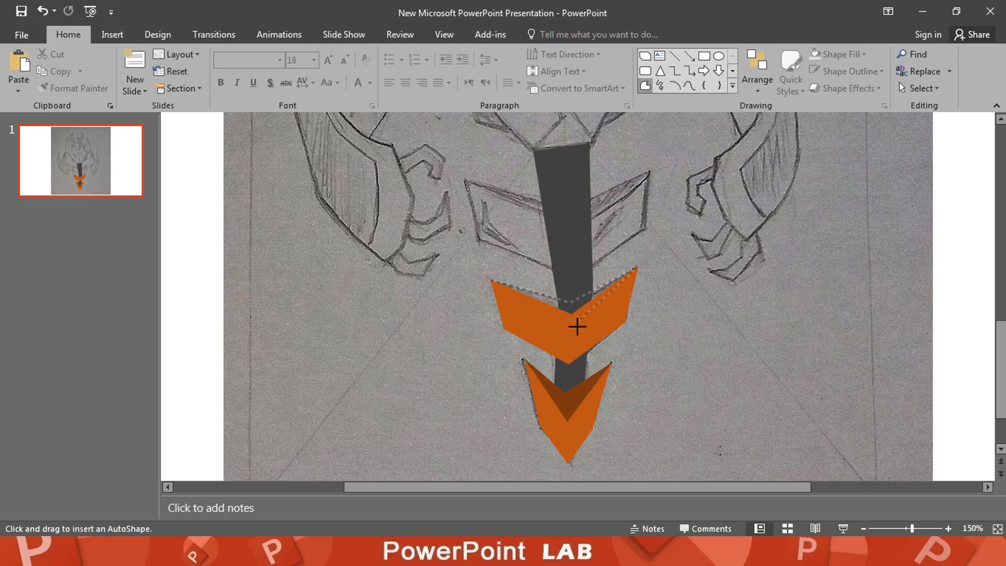
pyautogui.click(568, 332)
pyautogui.click(492, 282)
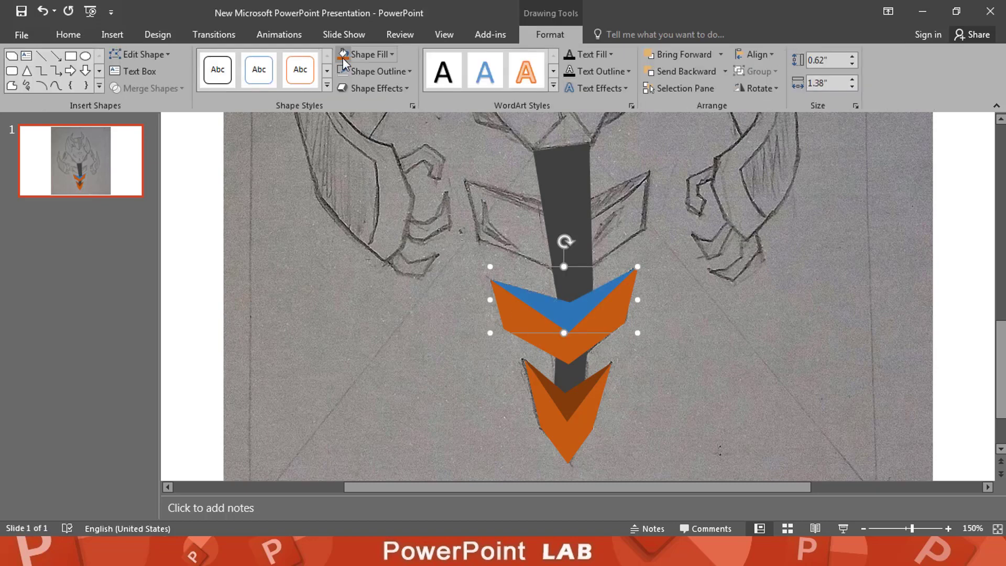
pyautogui.click(368, 54)
pyautogui.click(405, 129)
# Trace the uppermost tail plate as a freeform about 0.99" by 1.74" and fill it with the darker orange.
pyautogui.click(12, 85)
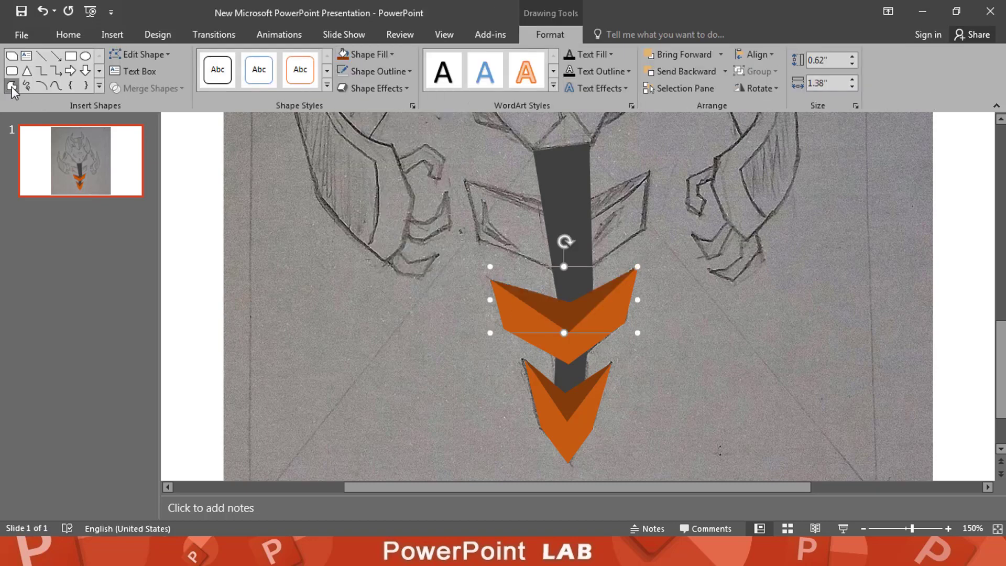
pyautogui.click(466, 182)
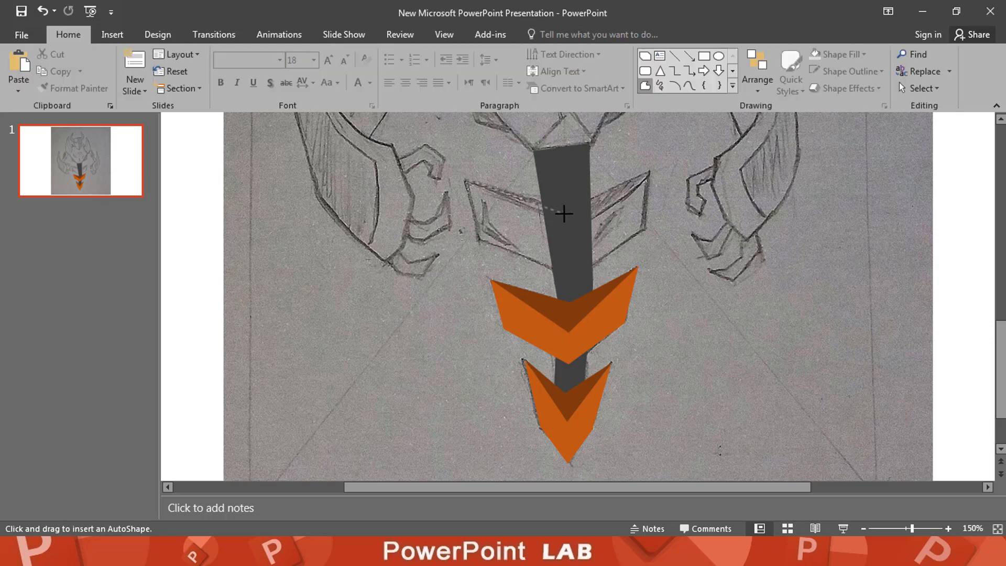
pyautogui.click(653, 176)
pyautogui.click(476, 241)
pyautogui.click(465, 181)
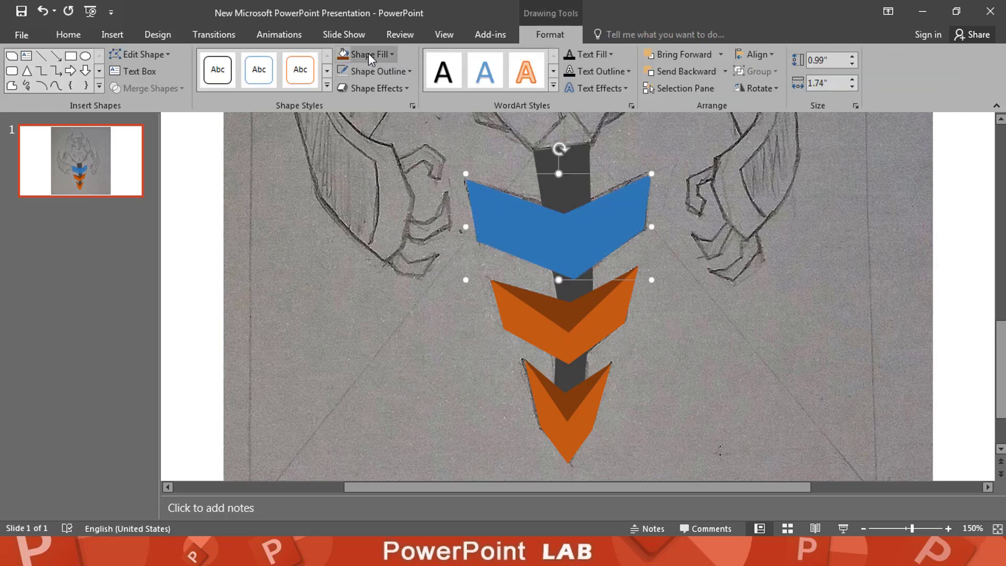
pyautogui.click(369, 54)
pyautogui.click(405, 130)
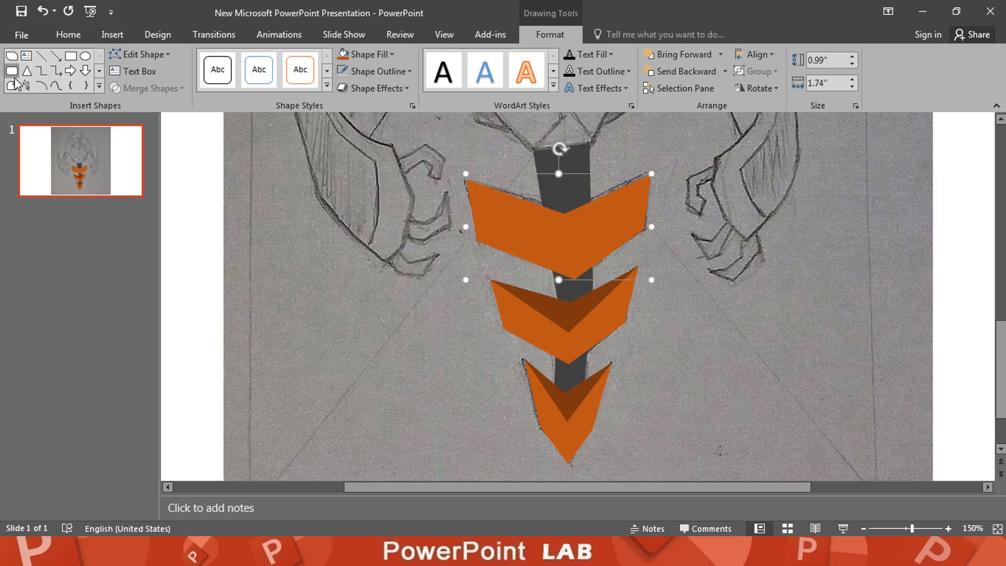
# Trace a notched shadow about 0.66" by 1.72" along the uppermost plate's top edge and fill it dark brown-orange.
pyautogui.click(11, 86)
pyautogui.click(465, 177)
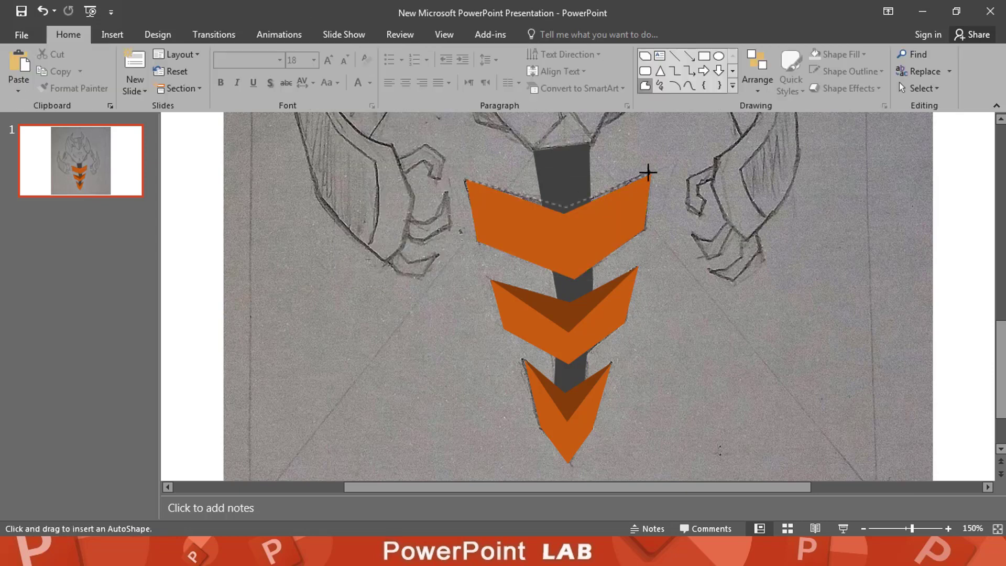
pyautogui.click(557, 219)
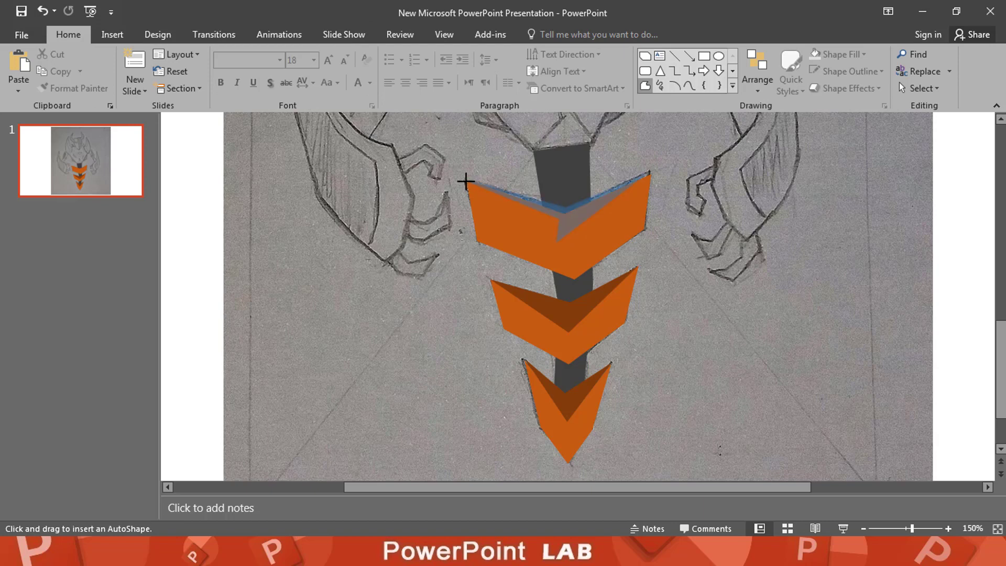
pyautogui.click(465, 179)
pyautogui.click(367, 55)
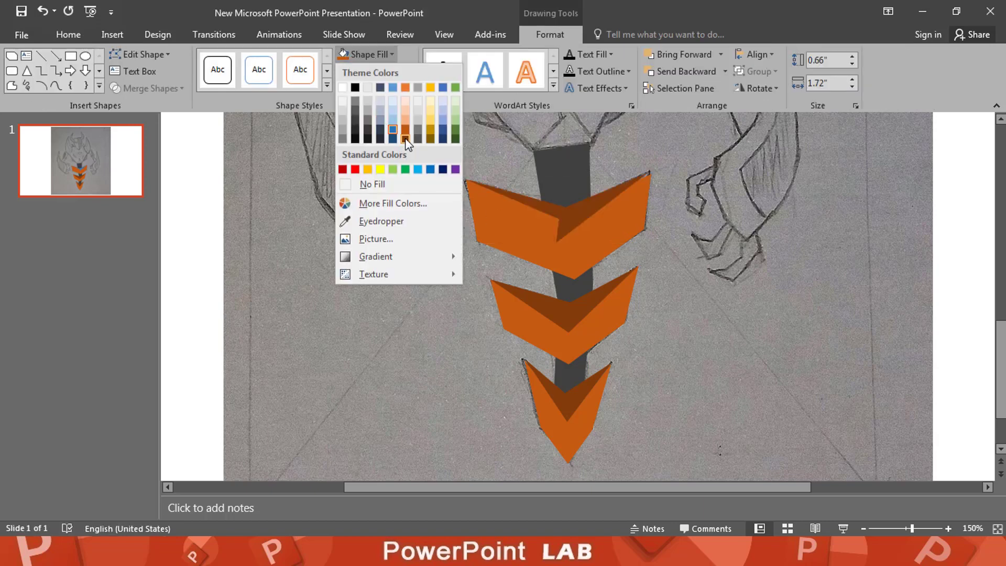
pyautogui.click(405, 137)
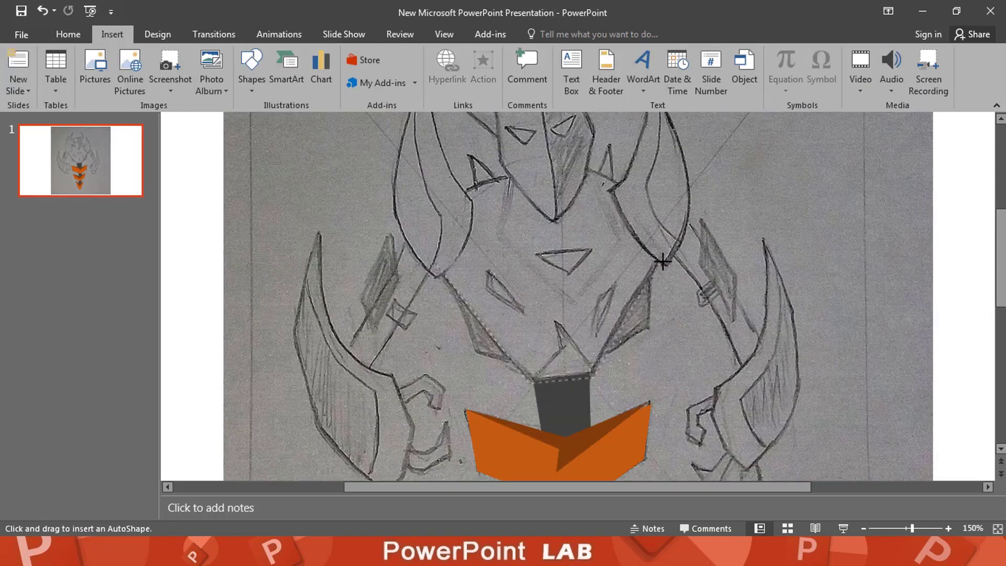
# Trace the character's torso above the spine as a closed freeform about 2.06" tall and 2.2" wide.
pyautogui.click(662, 261)
pyautogui.click(563, 164)
pyautogui.click(450, 194)
pyautogui.click(434, 266)
# Set the torso shape's solid fill to 50% transparency.
pyautogui.rightClick(540, 305)
pyautogui.click(582, 275)
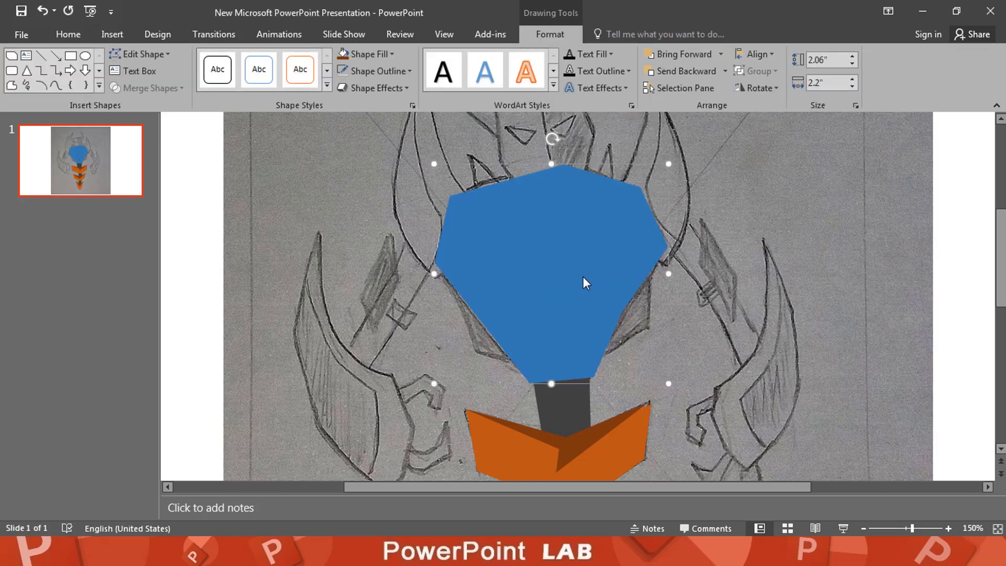
pyautogui.click(833, 207)
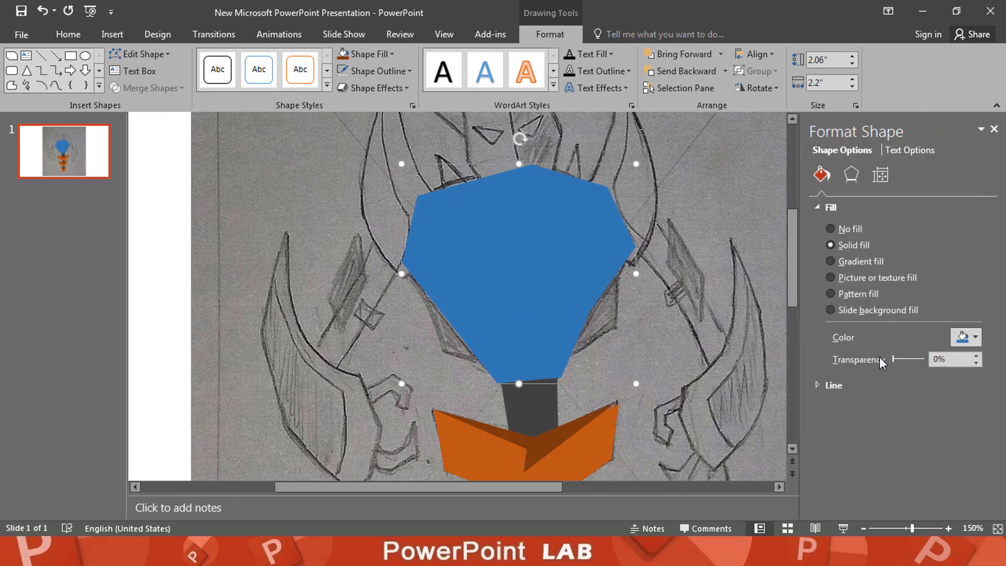
pyautogui.click(907, 361)
# Curve the torso's upper edge by editing its points, and recolor its fill to the darker orange.
pyautogui.rightClick(561, 234)
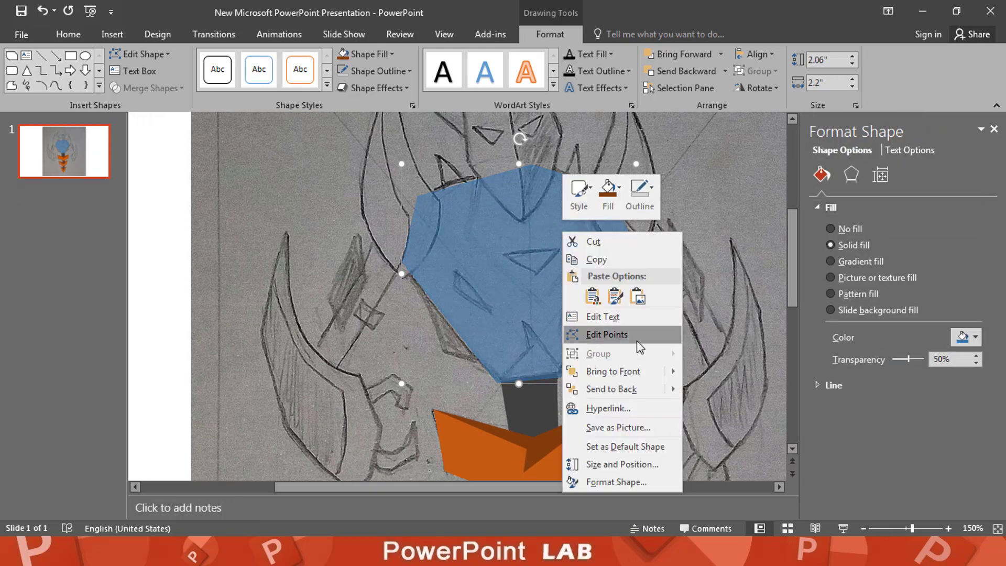
pyautogui.click(628, 335)
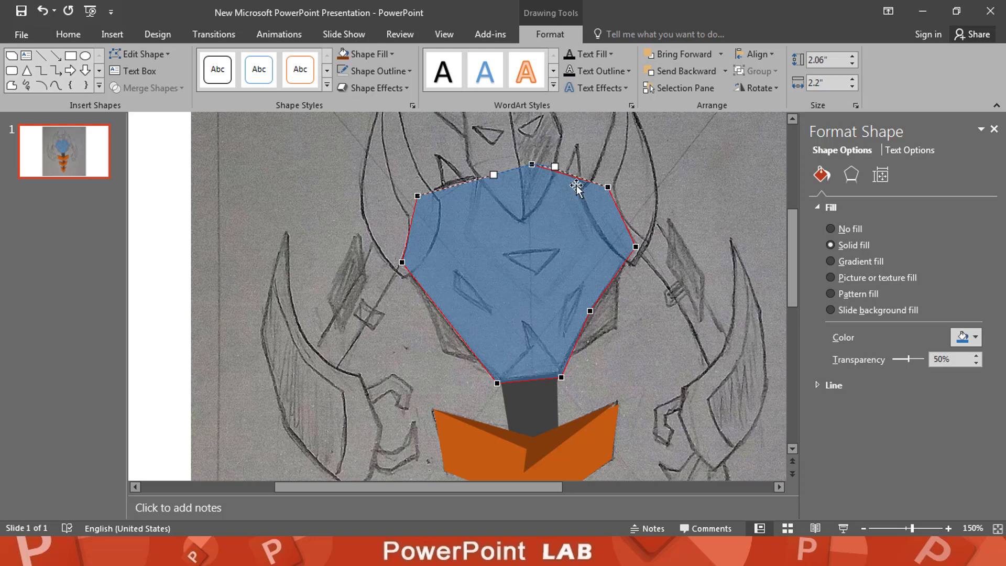
pyautogui.click(607, 187)
pyautogui.moveTo(532, 165); pyautogui.dragTo(476, 167)
pyautogui.click(418, 195)
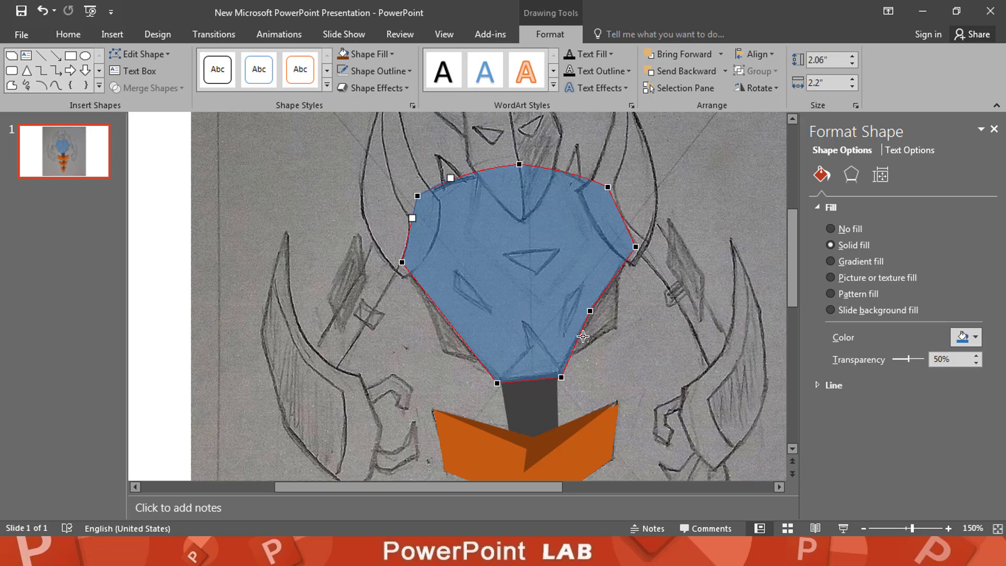
pyautogui.click(545, 270)
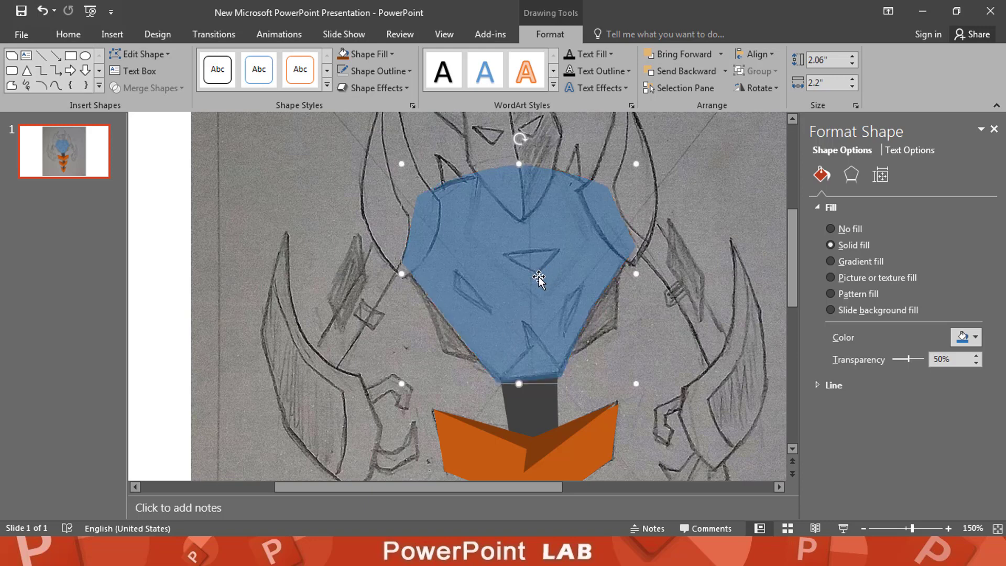
pyautogui.click(974, 337)
pyautogui.click(949, 414)
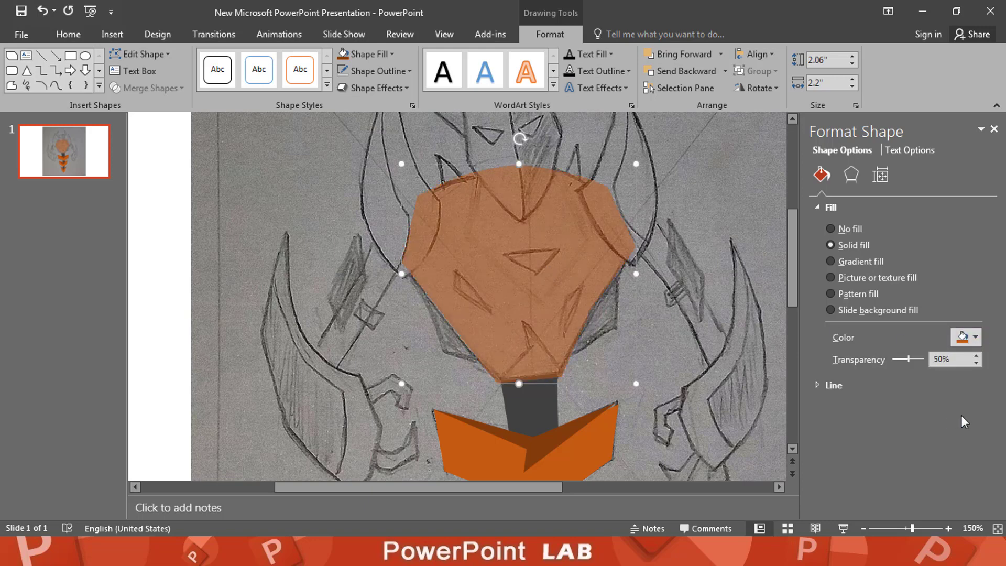
# Trace the spiked triangular detail at the torso's lower tip, about 0.64" by 0.58", and nudge it into place.
pyautogui.click(12, 85)
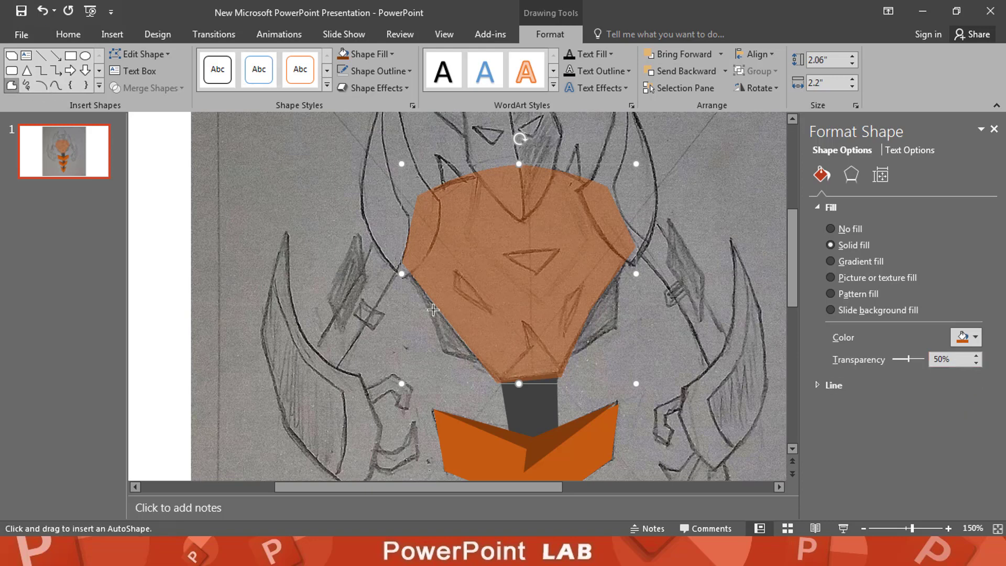
pyautogui.click(499, 384)
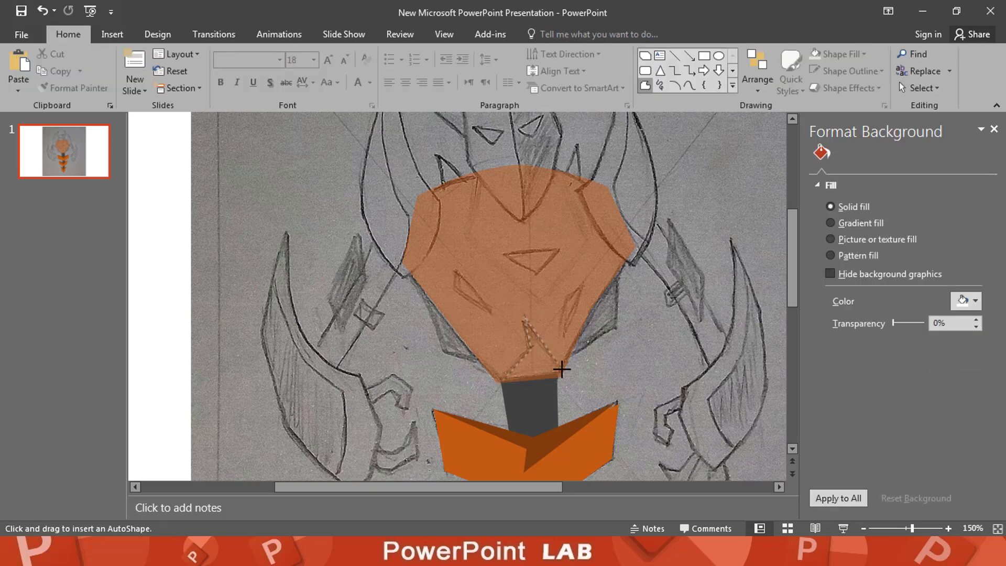
pyautogui.click(501, 384)
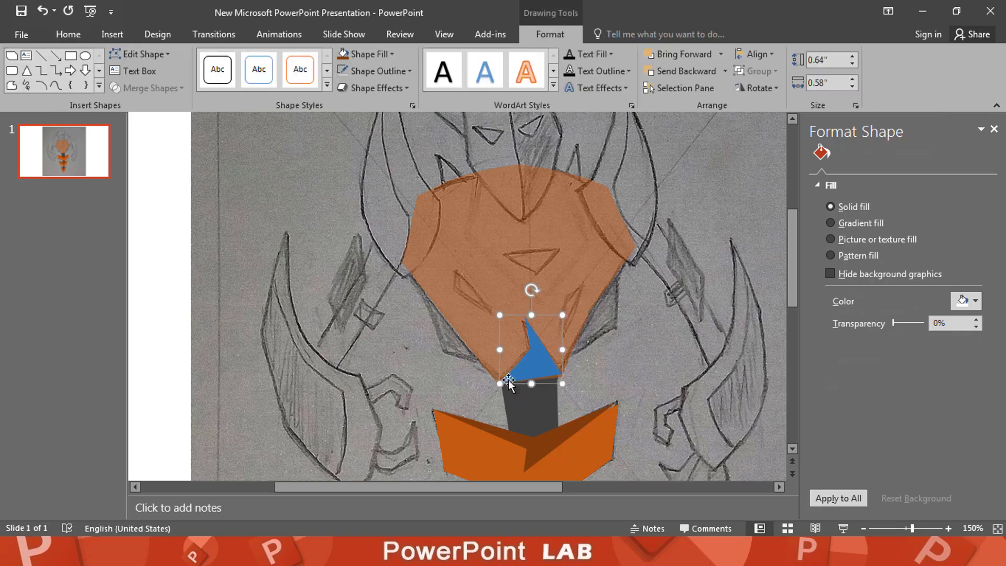
pyautogui.moveTo(537, 371); pyautogui.dragTo(539, 373)
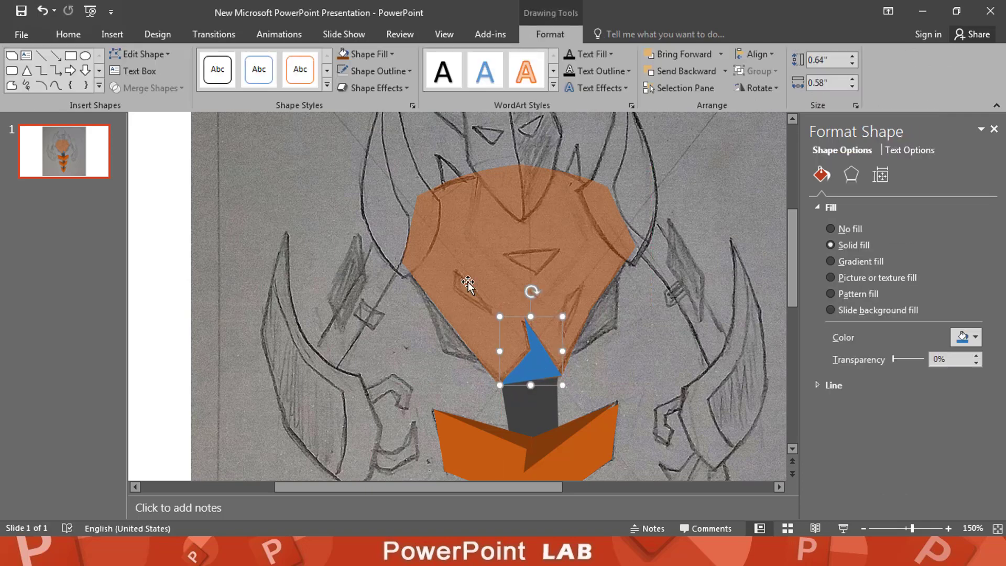
# Recolor the spiked detail at the torso's lower tip to the darkest orange (brown) theme shade.
pyautogui.click(975, 337)
pyautogui.click(948, 422)
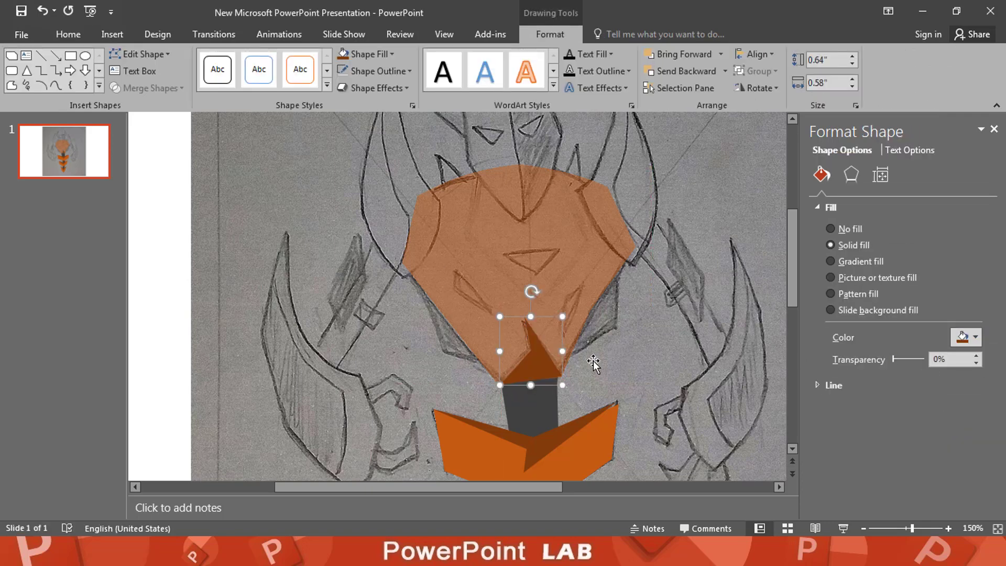
# Trace the torso's two lower slits and its central triangle as closed freeforms, the triangle about 0.4" by 0.61", and nudge the triangle into place.
pyautogui.click(11, 85)
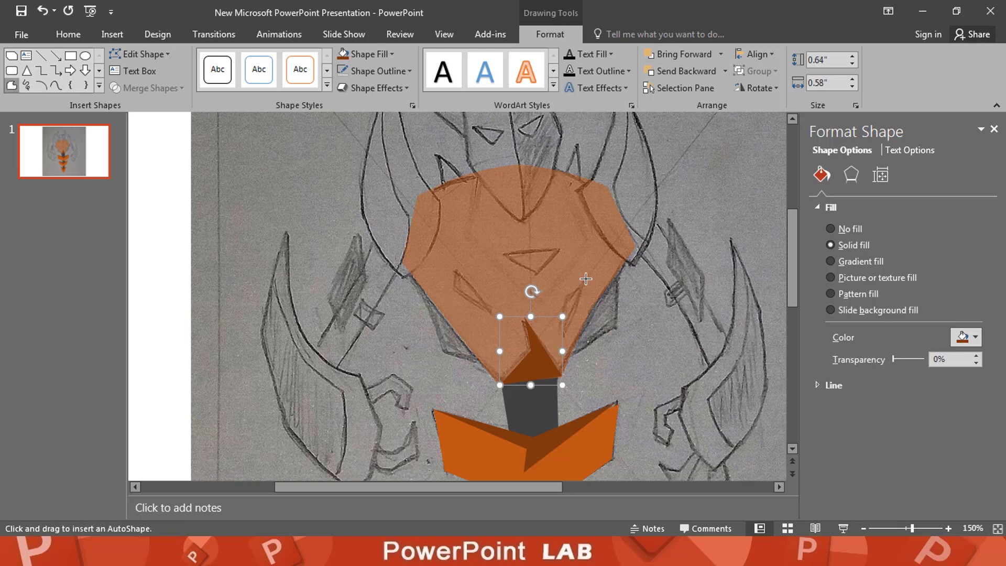
pyautogui.click(562, 300)
pyautogui.click(559, 337)
pyautogui.click(582, 279)
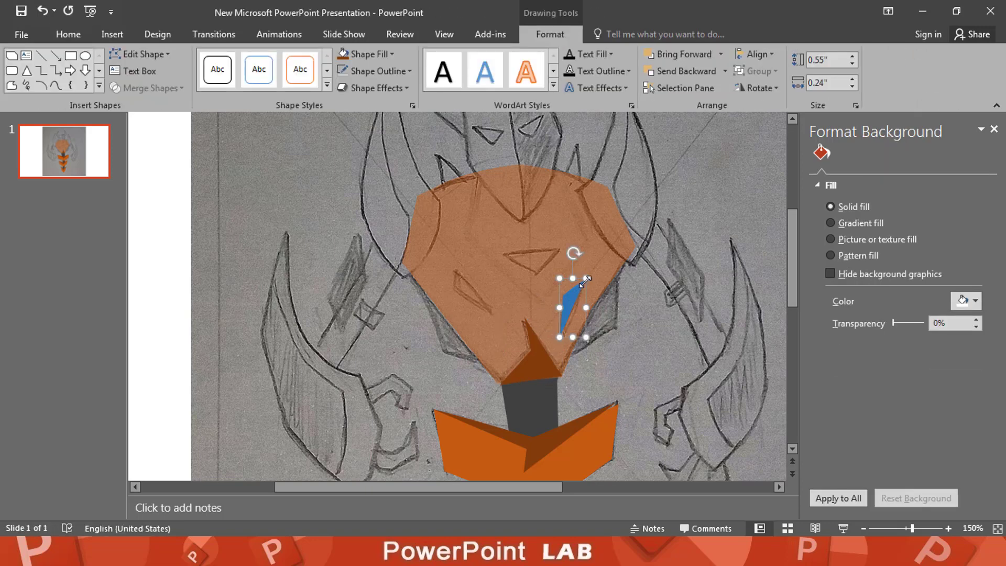
pyautogui.click(12, 85)
pyautogui.click(453, 273)
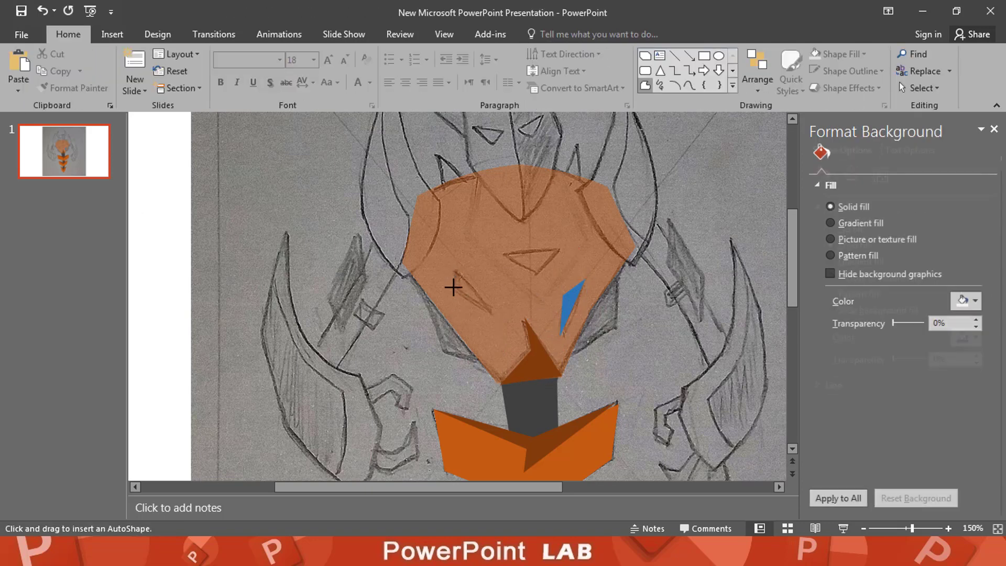
pyautogui.click(496, 335)
pyautogui.click(454, 273)
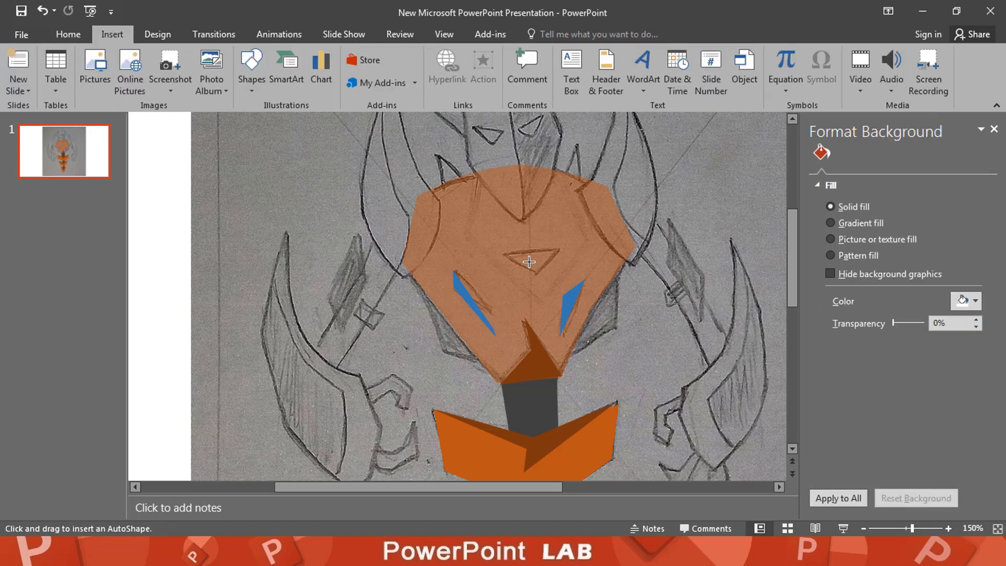
pyautogui.click(539, 286)
pyautogui.click(501, 256)
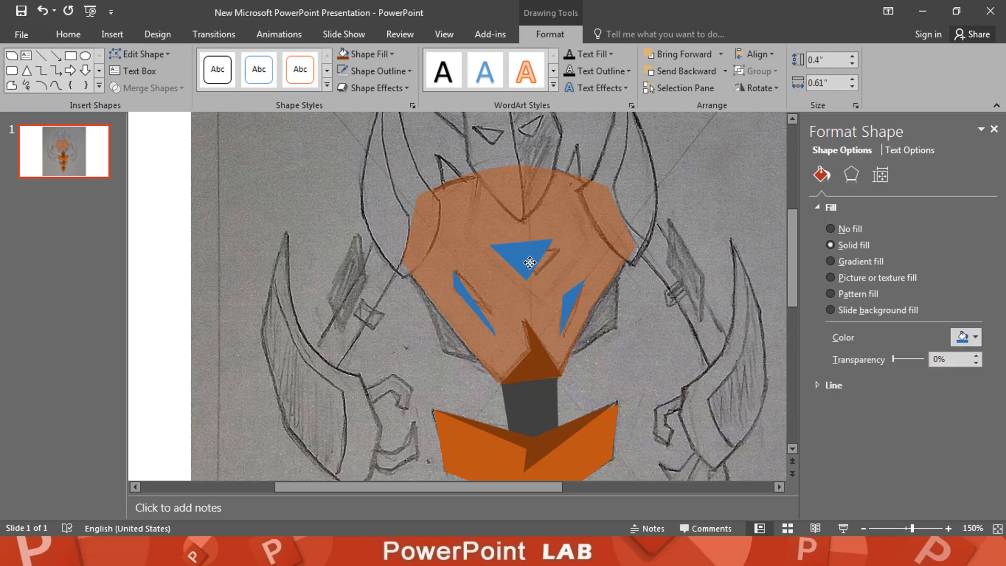
# Recolor both narrow slits on the torso to the same dark brown as the spiked detail.
pyautogui.click(571, 308)
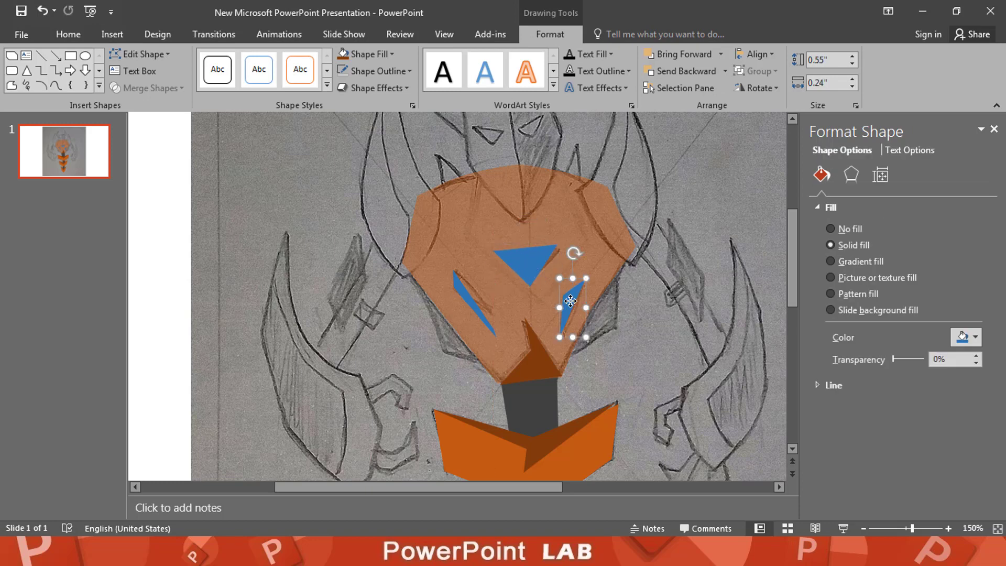
pyautogui.keyDown('shift'); pyautogui.click(462, 293); pyautogui.keyUp('shift')
pyautogui.click(963, 337)
pyautogui.click(973, 452)
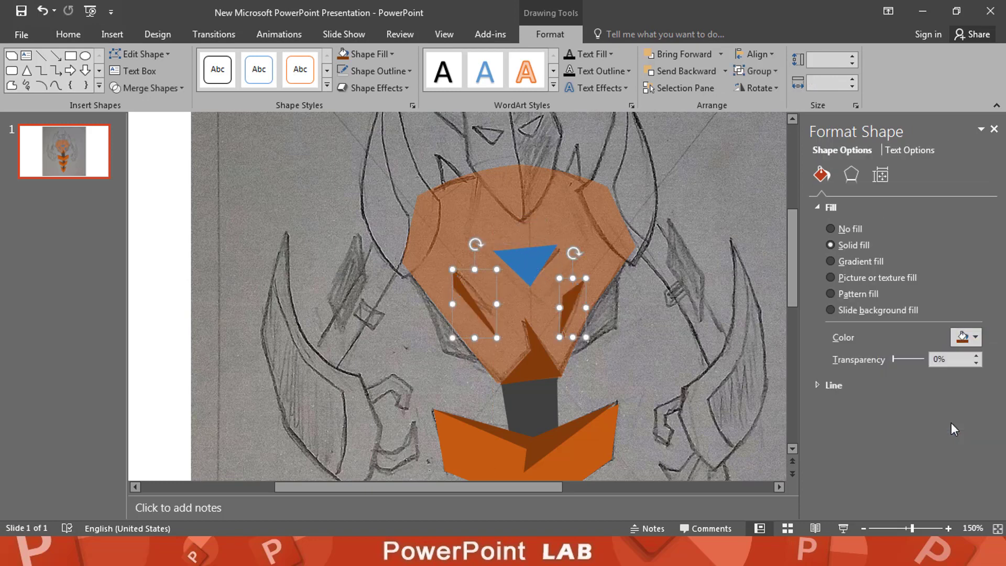
# Fill the central triangle on the torso with the standard dark red.
pyautogui.click(527, 261)
pyautogui.click(971, 338)
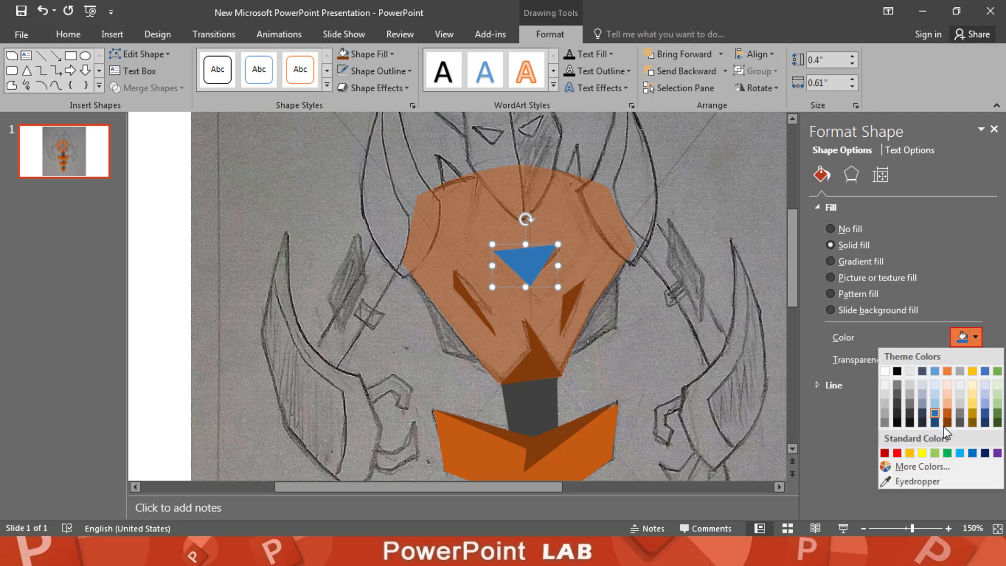
pyautogui.click(884, 453)
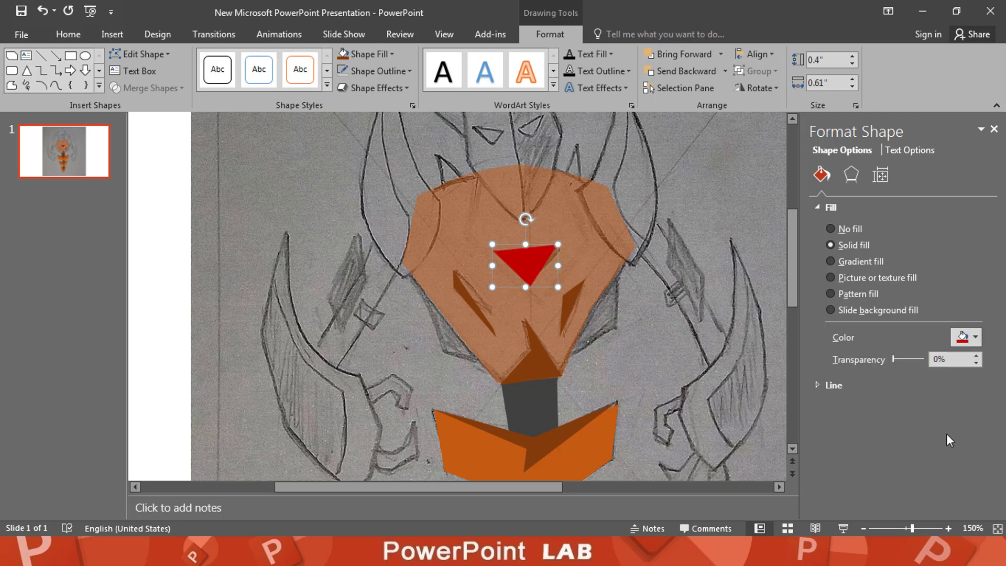
# Trace the right shoulder horn as a closed freeform about 1.81" by 0.74" and set its fill to 52% transparency.
pyautogui.click(545, 315)
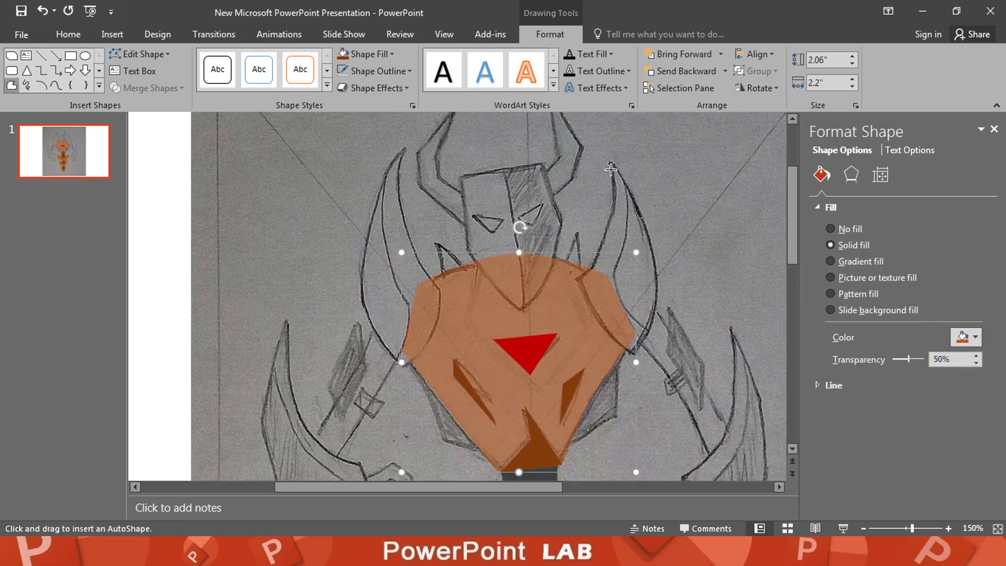
pyautogui.click(611, 164)
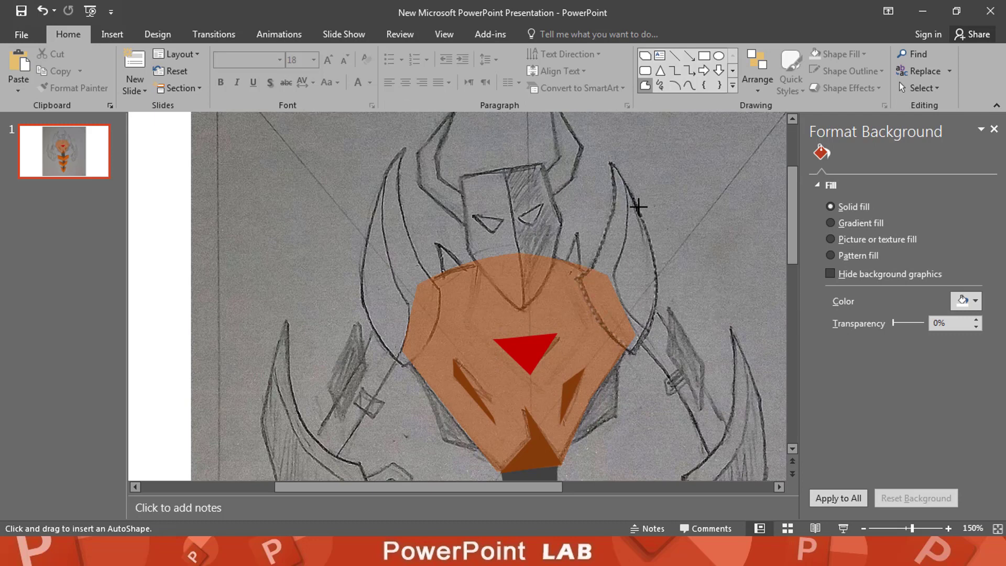
pyautogui.click(611, 164)
pyautogui.moveTo(893, 359); pyautogui.dragTo(909, 358)
# Edit the shoulder horn's points to curve its inner edge and the lower edge overlapping the torso.
pyautogui.rightClick(623, 289)
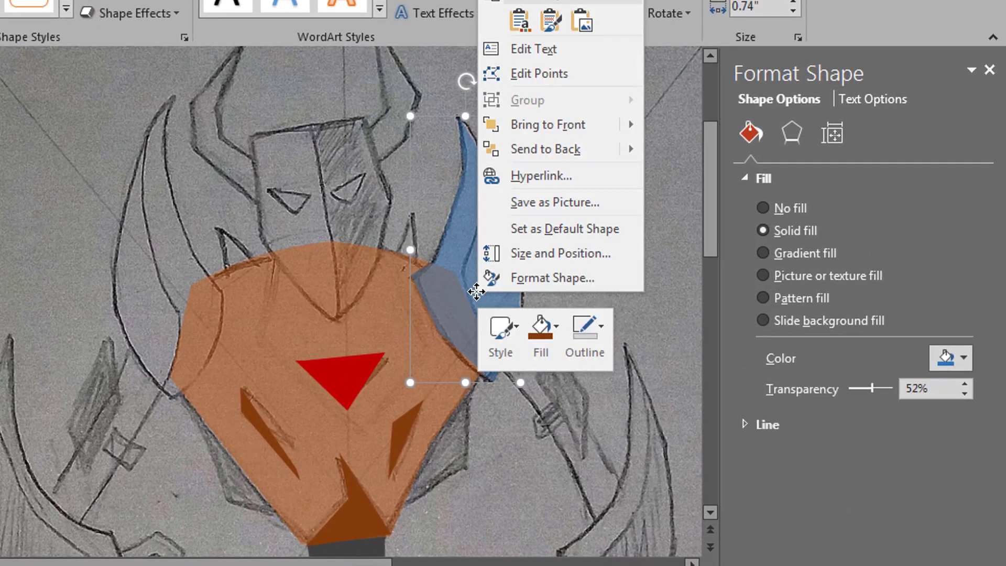
pyautogui.click(535, 74)
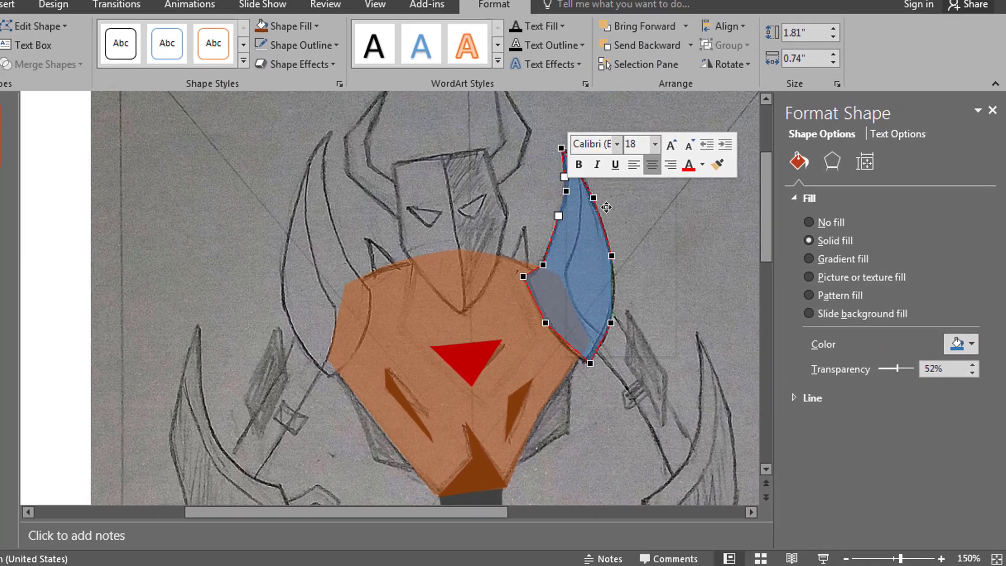
pyautogui.click(627, 302)
pyautogui.moveTo(561, 213); pyautogui.dragTo(567, 217)
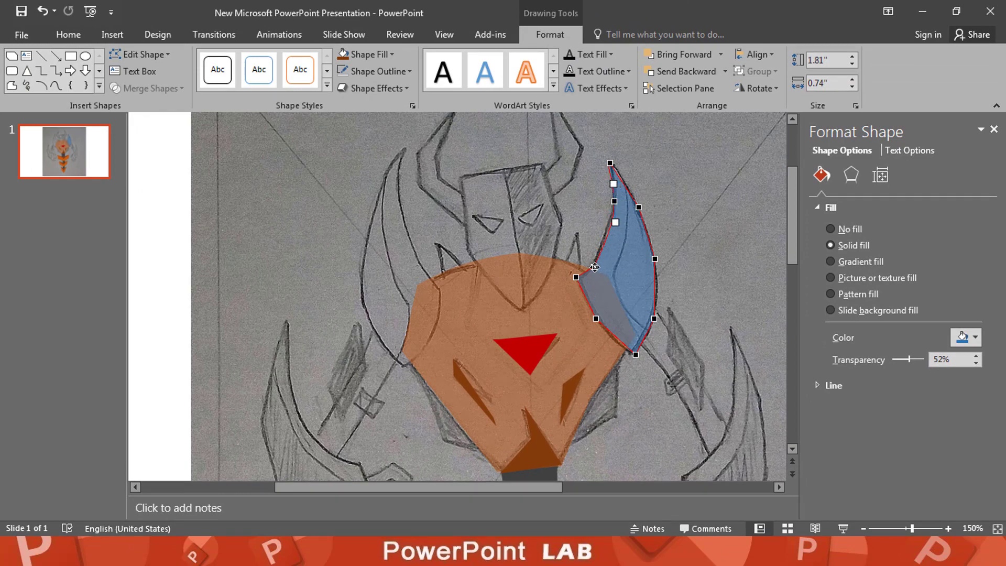
pyautogui.click(595, 267)
pyautogui.click(596, 318)
pyautogui.rightClick(596, 317)
pyautogui.click(659, 416)
pyautogui.moveTo(590, 305); pyautogui.dragTo(593, 321)
# Smooth the shoulder horn's outer edge by adjusting its points to follow the sketched curve.
pyautogui.rightClick(654, 318)
pyautogui.click(722, 417)
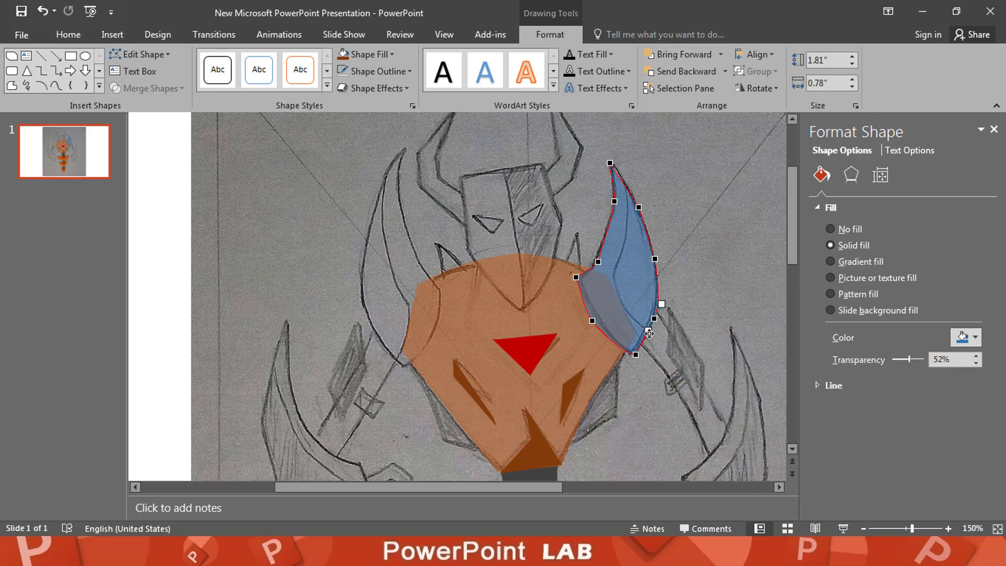
pyautogui.click(638, 205)
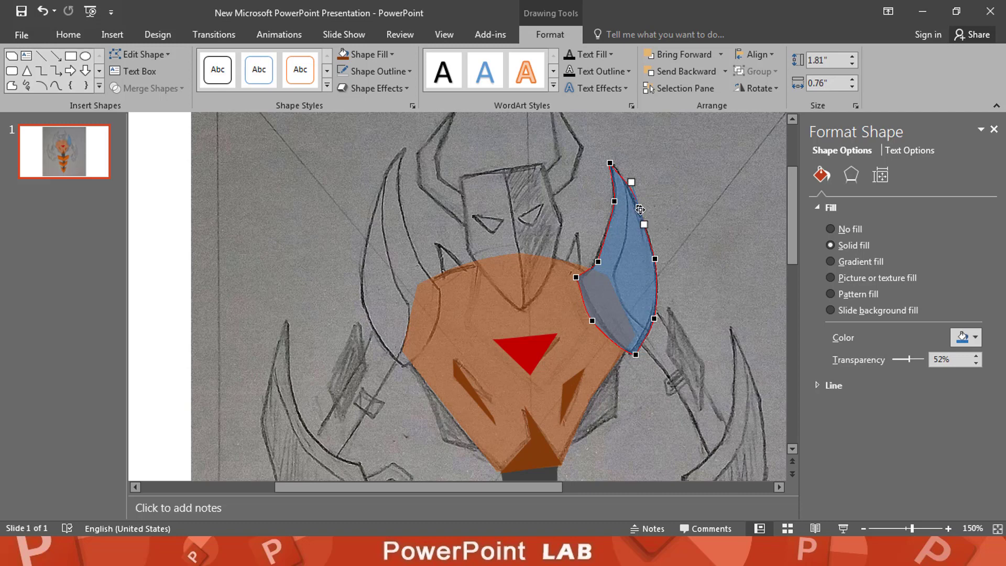
pyautogui.moveTo(640, 209); pyautogui.dragTo(643, 209)
pyautogui.click(655, 258)
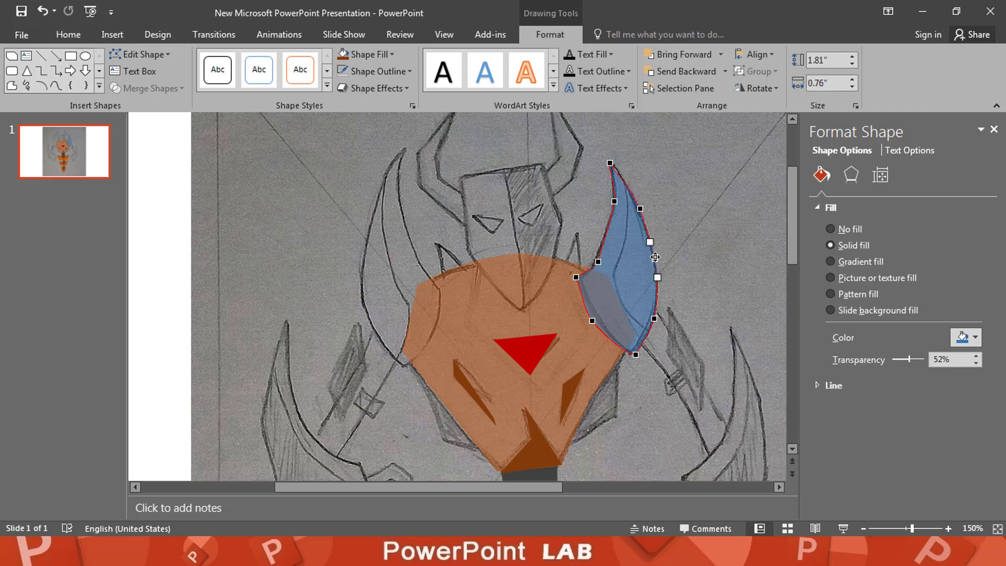
pyautogui.rightClick(654, 257)
pyautogui.click(708, 353)
# Refine the curve at the shoulder horn's inner corner where it meets the torso's upper edge.
pyautogui.click(598, 262)
pyautogui.moveTo(615, 235); pyautogui.dragTo(612, 219)
pyautogui.click(600, 253)
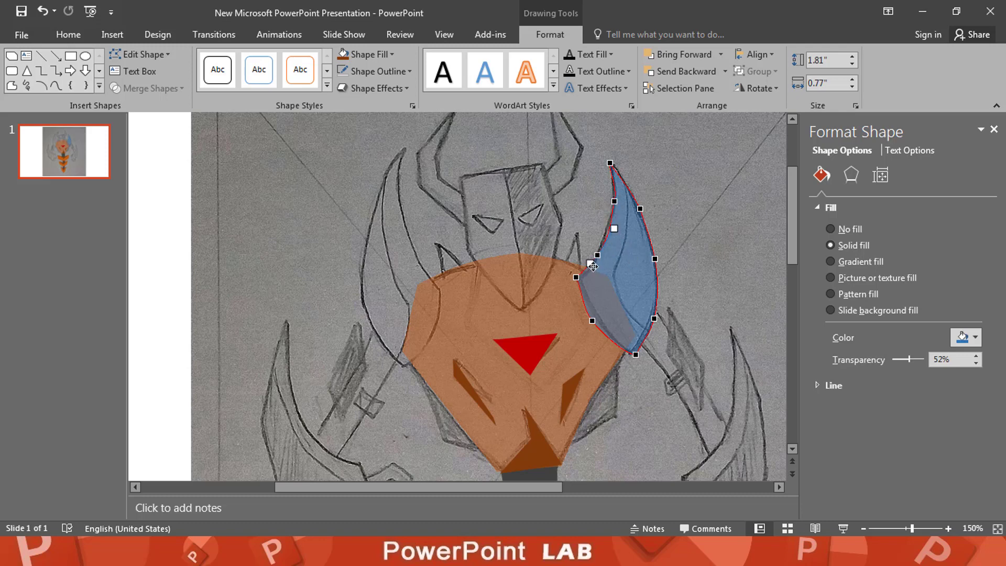
pyautogui.click(579, 283)
# Fill the right shoulder horn with the standard orange color.
pyautogui.click(578, 294)
pyautogui.click(964, 337)
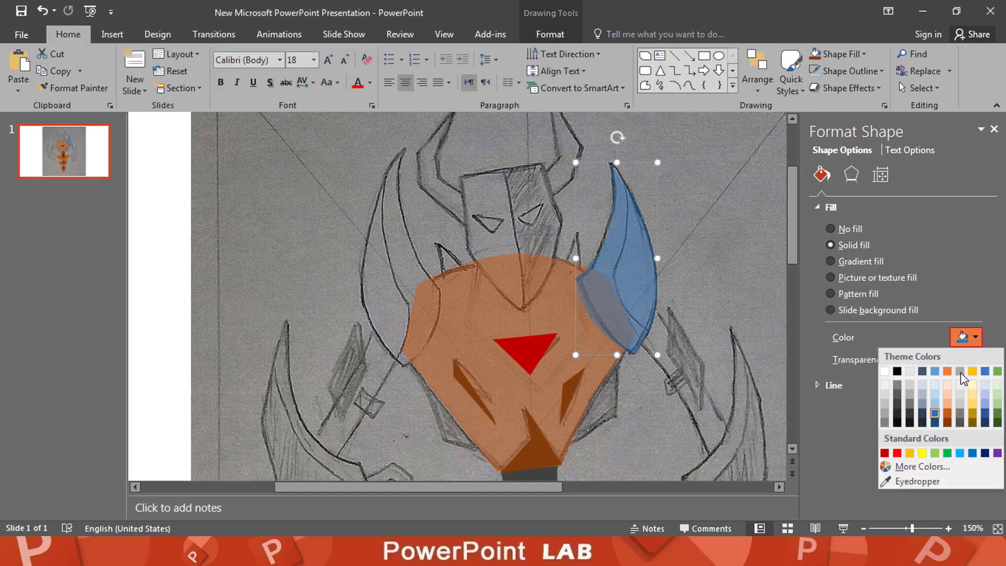
pyautogui.click(909, 452)
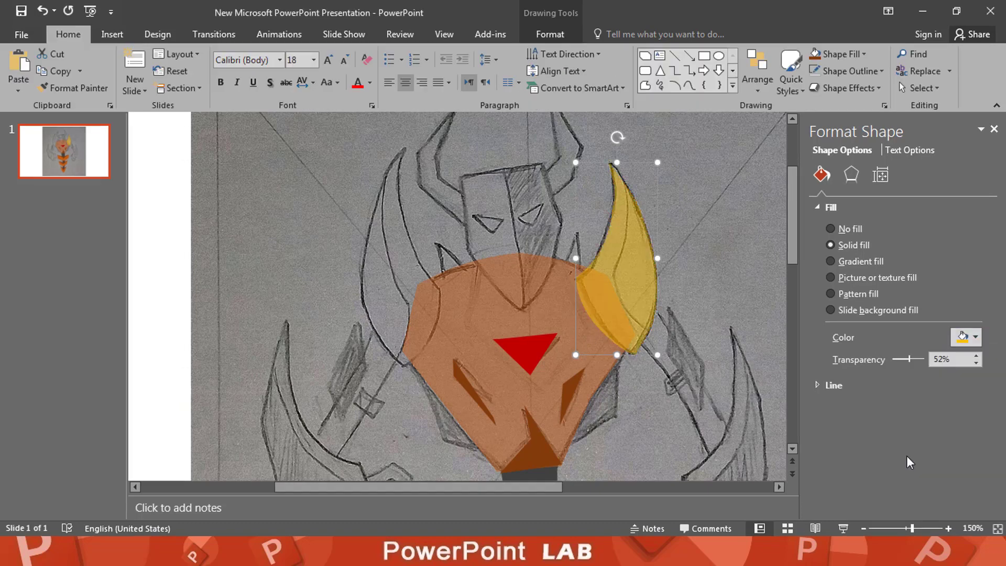
# Trace the shaded outer section of the right shoulder horn as a closed freeform about 1.38" by 0.44".
pyautogui.click(757, 309)
pyautogui.click(111, 34)
pyautogui.click(256, 78)
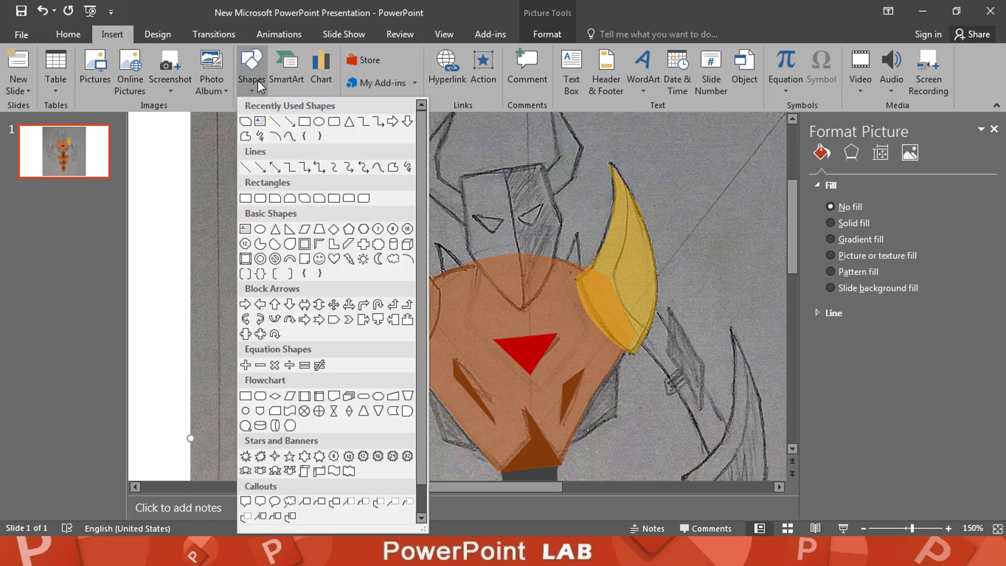
pyautogui.click(625, 184)
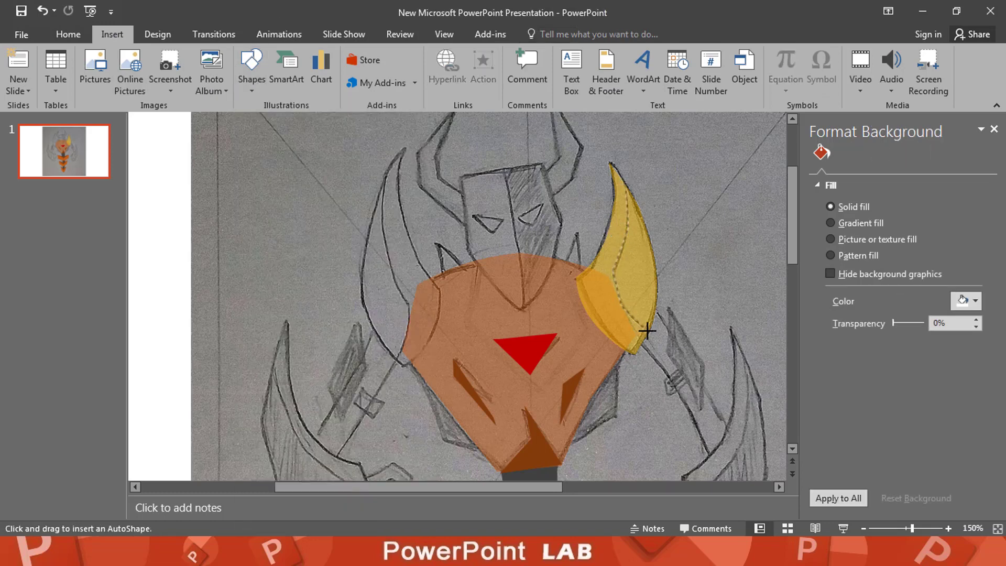
pyautogui.click(661, 290)
pyautogui.click(626, 183)
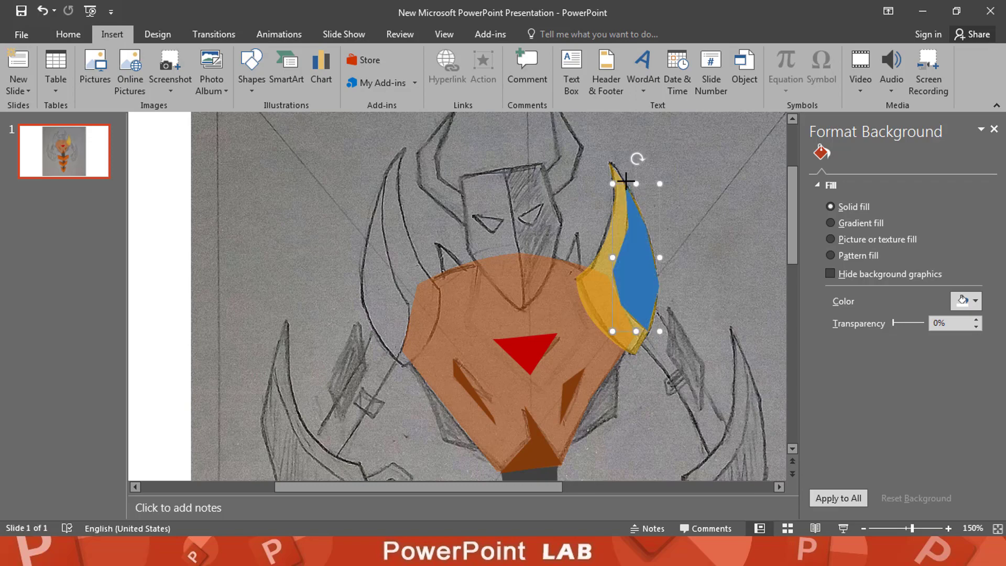
# Edit the points of the horn's shading shape to curve its inner edge along the sketched line.
pyautogui.click(948, 528)
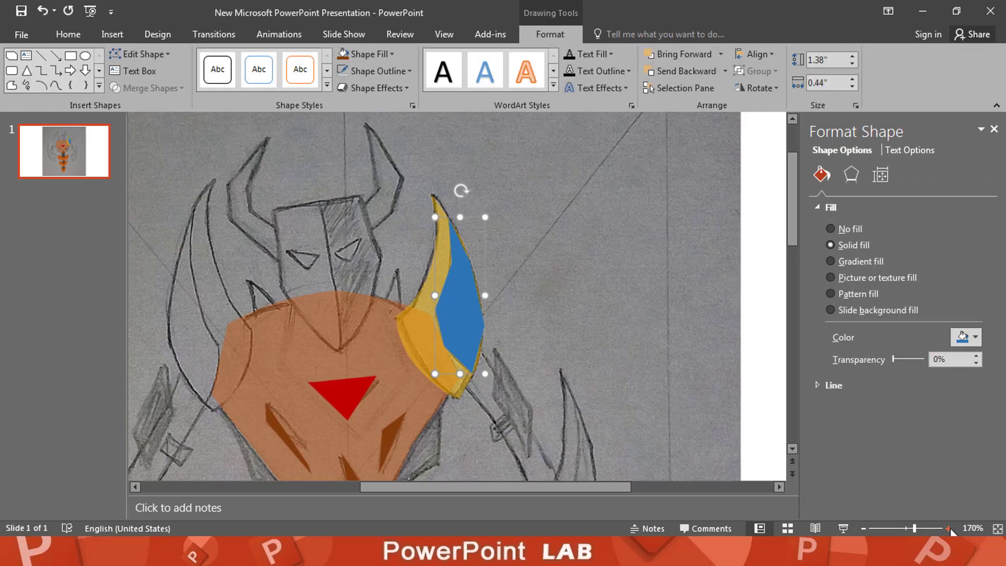
pyautogui.click(948, 528)
pyautogui.click(949, 527)
pyautogui.click(948, 528)
pyautogui.click(948, 528)
pyautogui.click(948, 528)
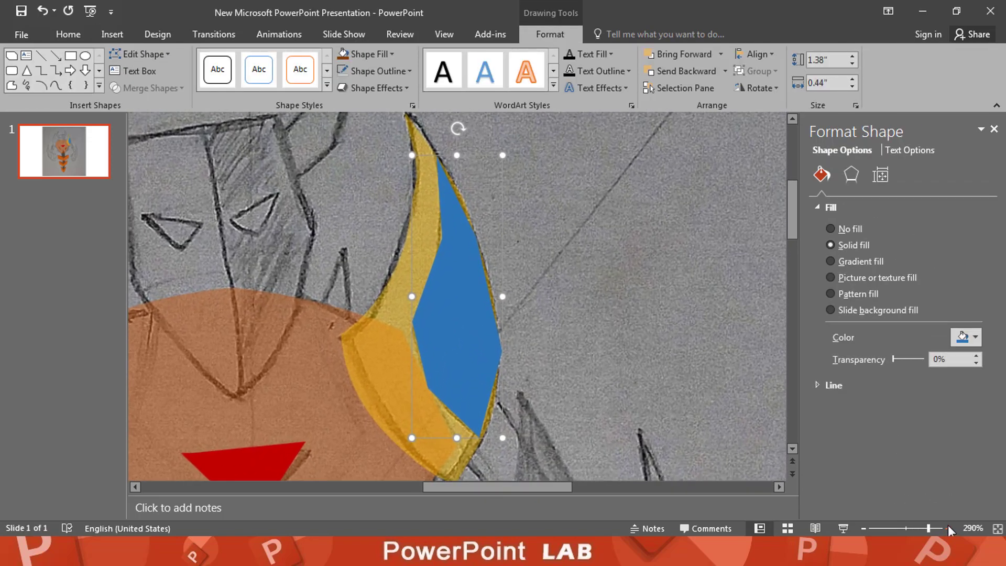
pyautogui.rightClick(478, 341)
pyautogui.click(522, 178)
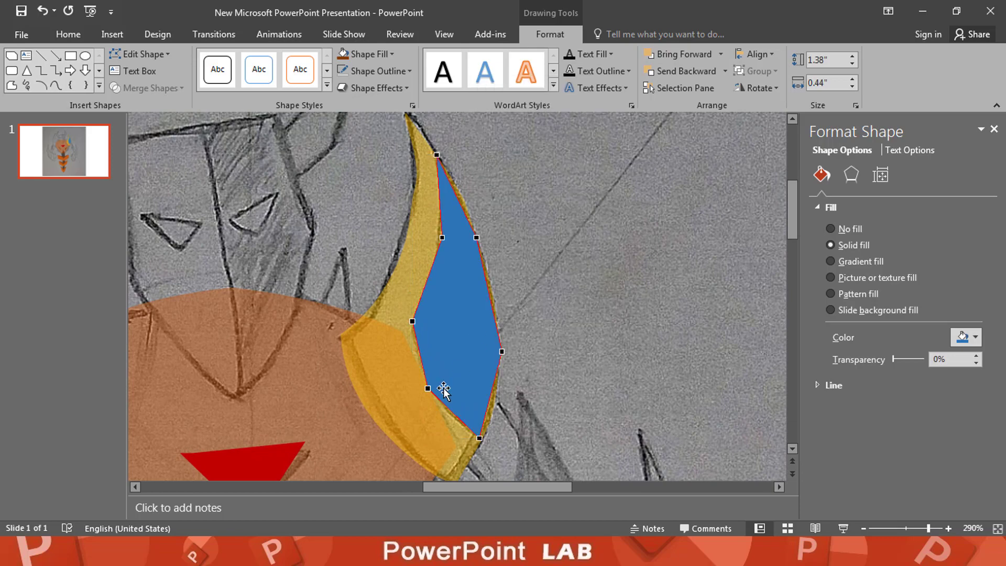
pyautogui.click(456, 426)
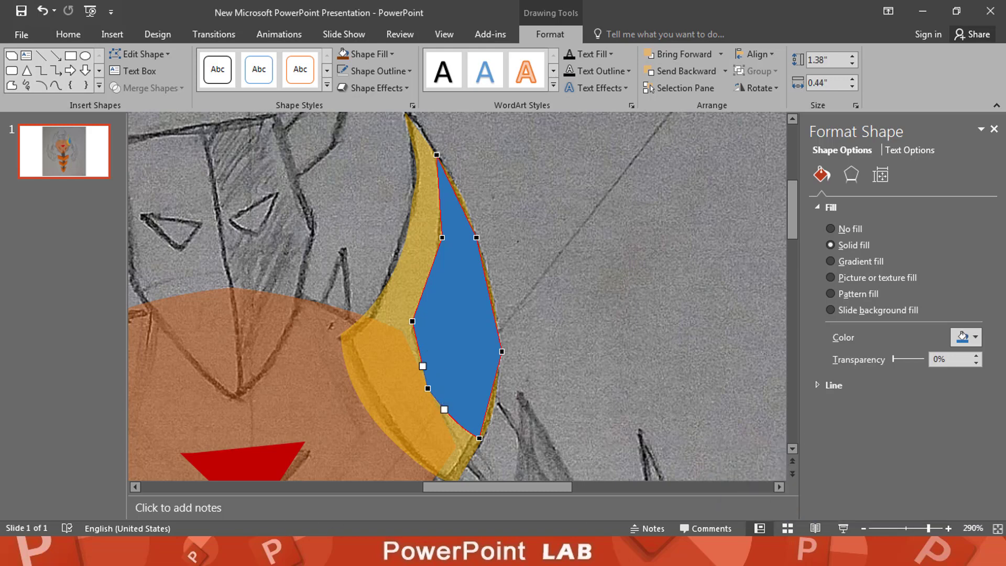
pyautogui.moveTo(423, 365); pyautogui.dragTo(411, 344)
pyautogui.click(412, 321)
pyautogui.moveTo(422, 294); pyautogui.dragTo(437, 268)
pyautogui.click(442, 238)
pyautogui.moveTo(443, 210); pyautogui.dragTo(444, 203)
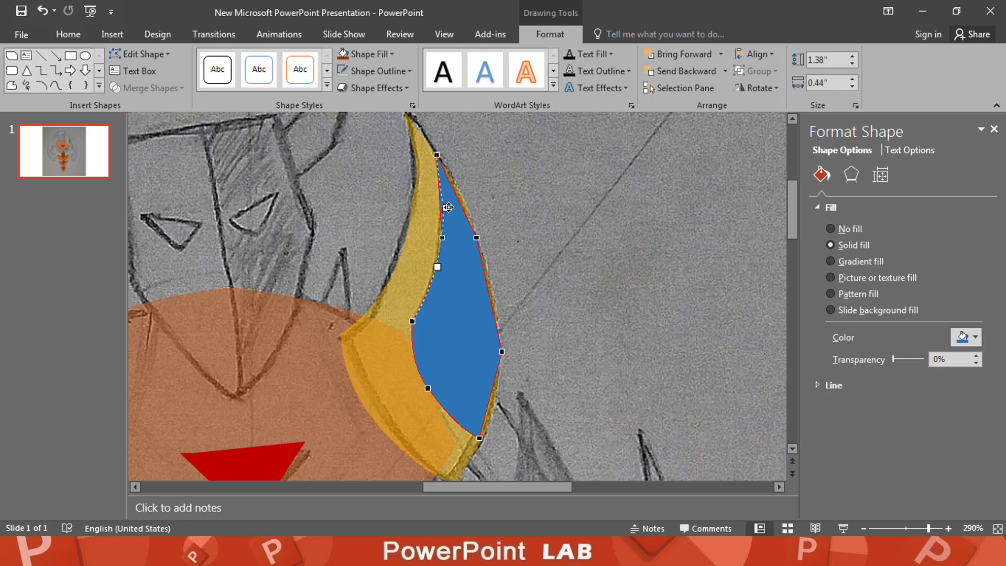
# Curve the shading shape's outer edge so that it matches the outer contour of the shoulder horn.
pyautogui.click(477, 237)
pyautogui.moveTo(484, 276); pyautogui.dragTo(492, 277)
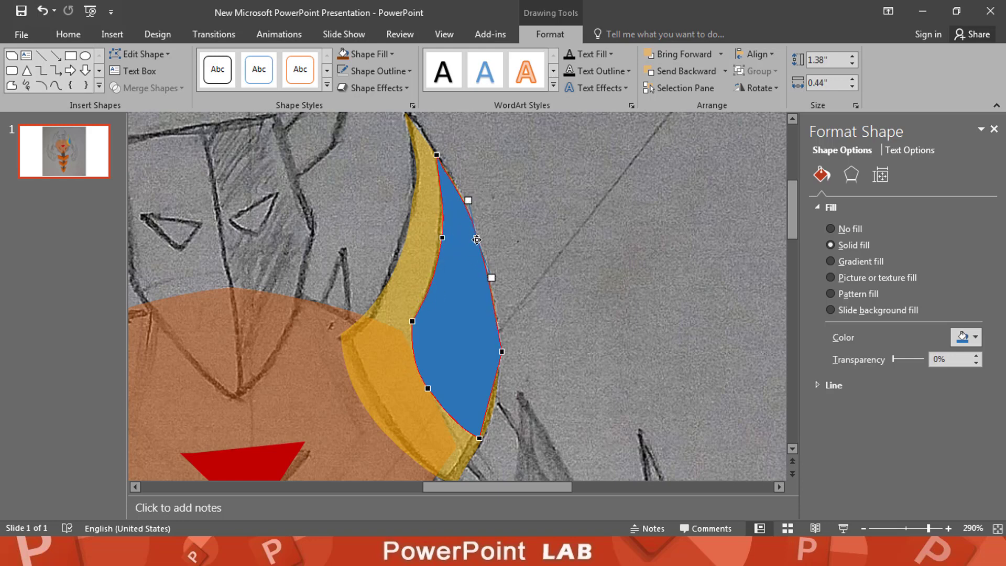
pyautogui.moveTo(476, 237); pyautogui.dragTo(478, 237)
pyautogui.moveTo(470, 199); pyautogui.dragTo(464, 199)
pyautogui.click(502, 351)
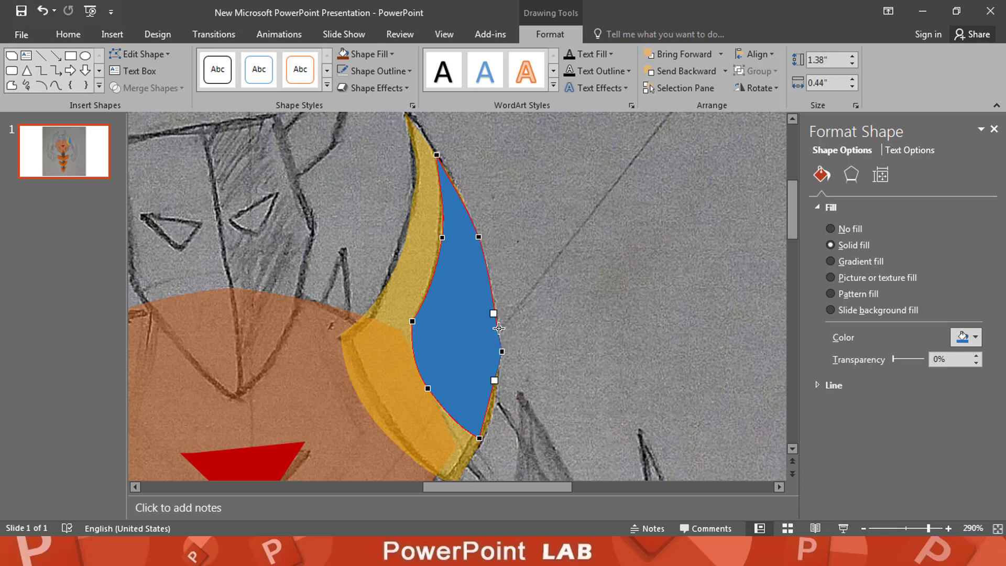
pyautogui.moveTo(494, 313); pyautogui.dragTo(498, 312)
pyautogui.moveTo(494, 381); pyautogui.dragTo(483, 441)
# Fine-tune the shading shape's end points and the upper point of its inner edge.
pyautogui.click(479, 438)
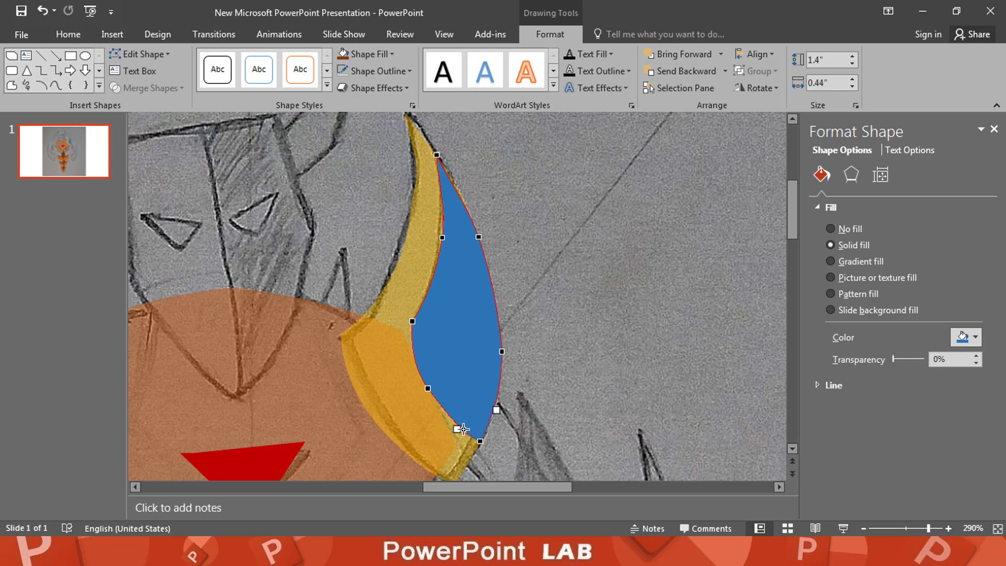
pyautogui.click(437, 156)
pyautogui.moveTo(442, 237); pyautogui.dragTo(440, 238)
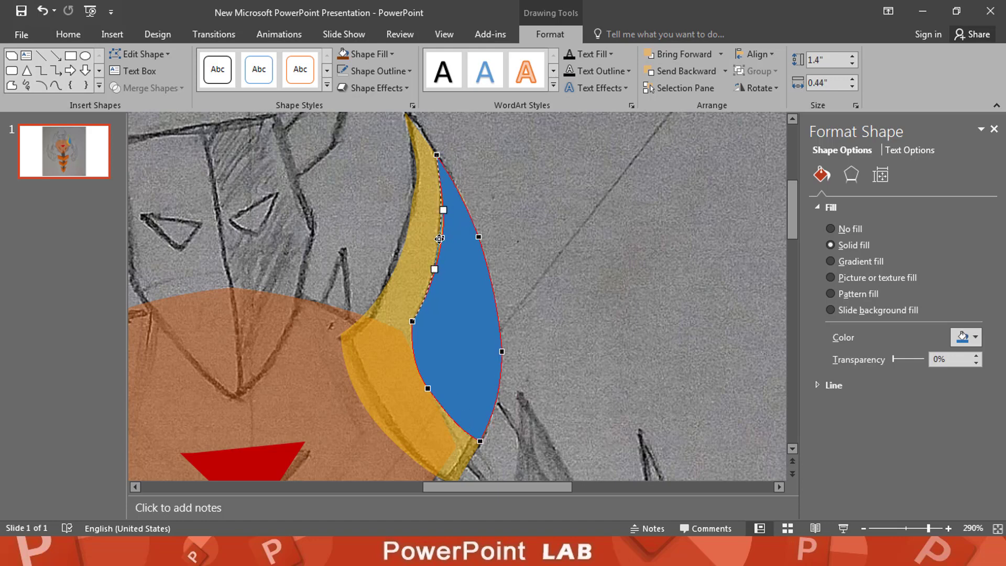
# Recolor the shoulder horn's shading shape to dark brown.
pyautogui.click(965, 340)
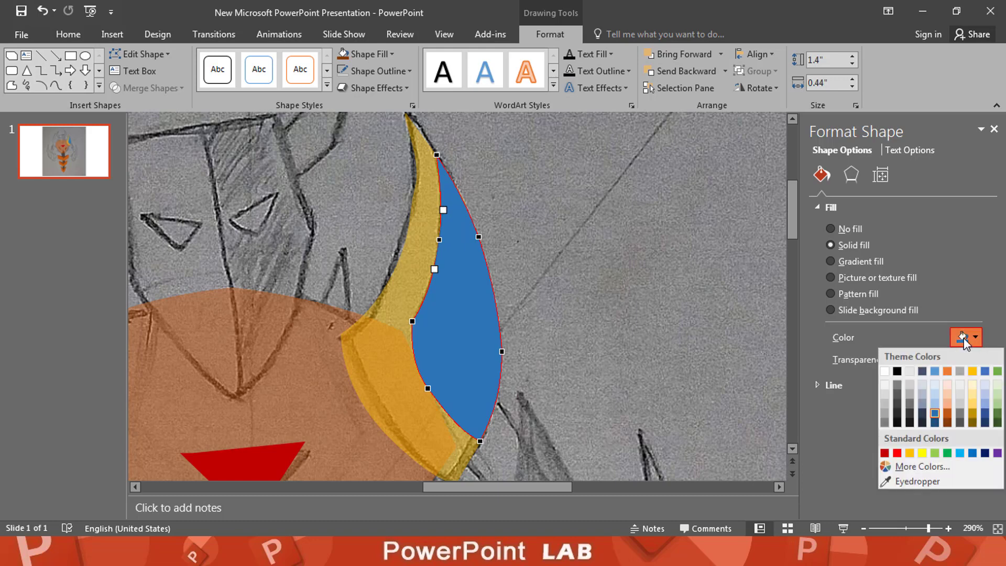
pyautogui.click(732, 362)
# Make the shoulder horn's yellow base shape fully opaque and recolor it dark gold.
pyautogui.click(428, 348)
pyautogui.click(396, 353)
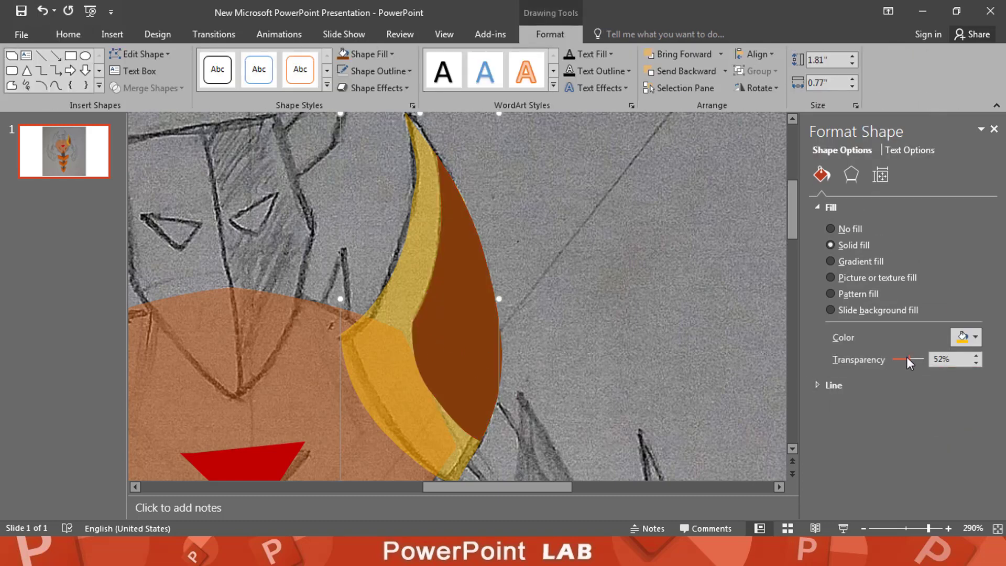
pyautogui.moveTo(908, 362); pyautogui.dragTo(892, 365)
pyautogui.click(973, 339)
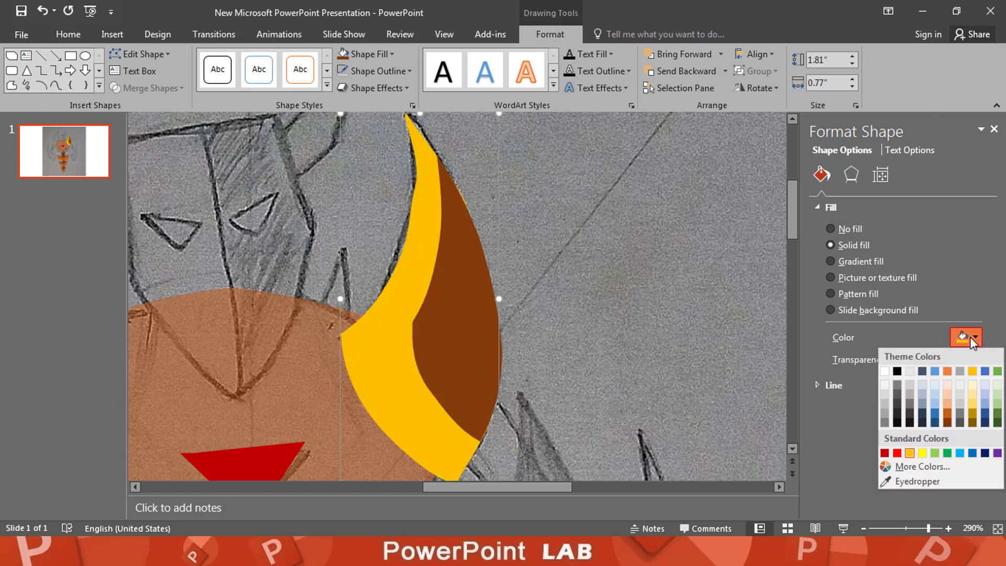
pyautogui.click(973, 414)
# Duplicate the finished shoulder horn by copy and paste, and place the copy over the opposite shoulder.
pyautogui.scroll(-11, 645, 289)
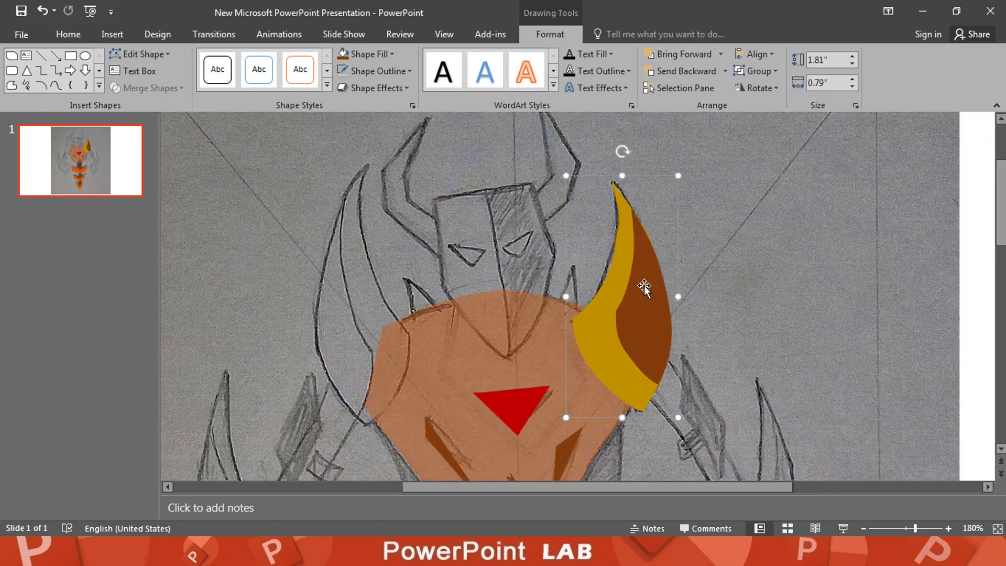
pyautogui.rightClick(645, 288)
pyautogui.click(679, 312)
pyautogui.rightClick(747, 289)
pyautogui.click(786, 109)
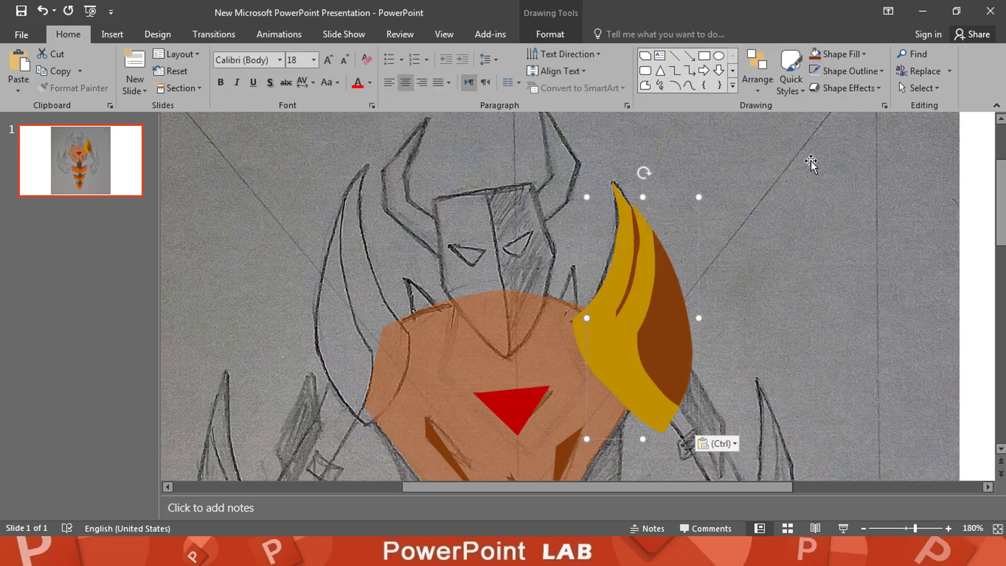
pyautogui.moveTo(663, 338); pyautogui.dragTo(425, 349)
# Flip the duplicated horn horizontally and move it onto the sketched horn of that shoulder.
pyautogui.click(550, 34)
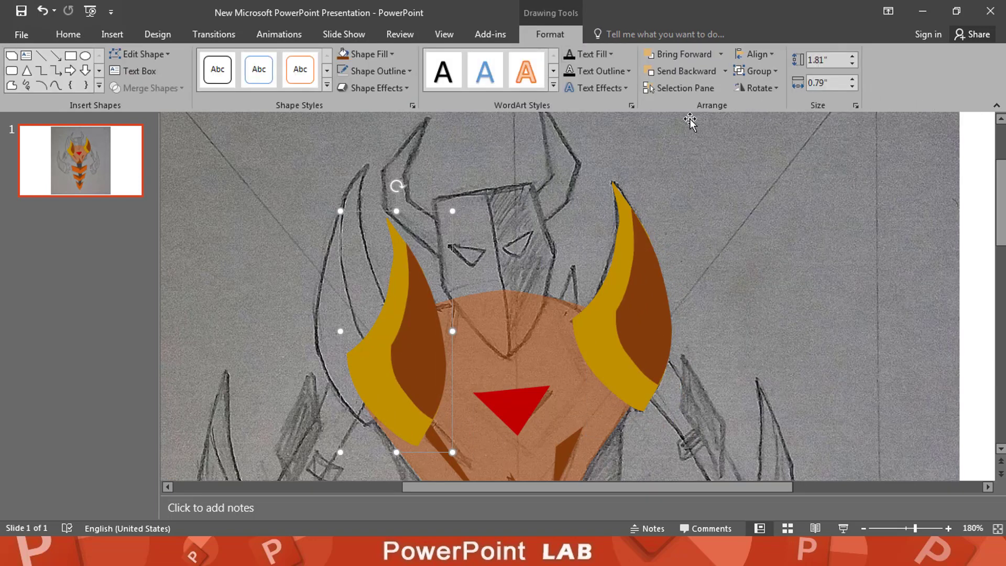
pyautogui.click(775, 89)
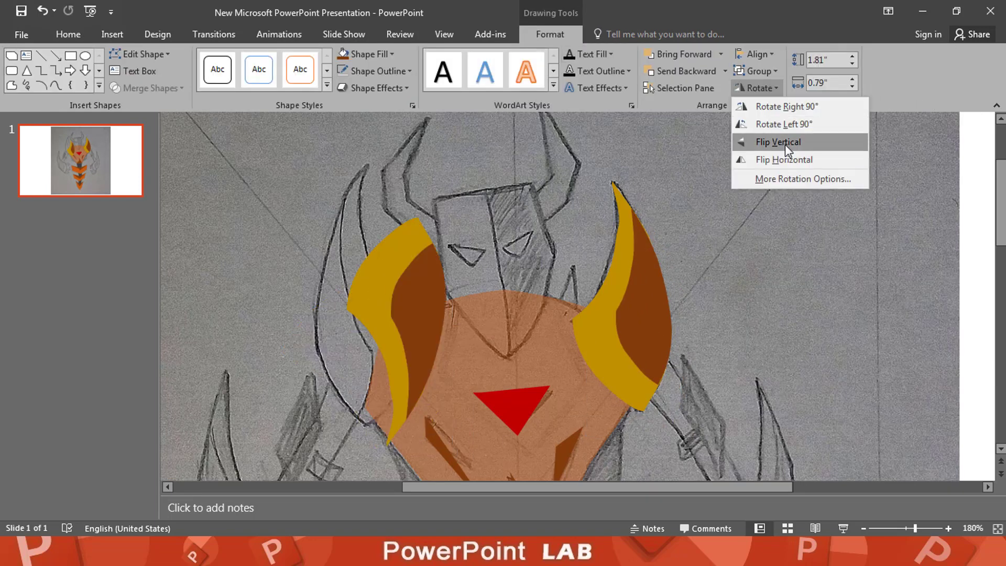
pyautogui.click(788, 160)
pyautogui.moveTo(362, 346); pyautogui.dragTo(337, 341)
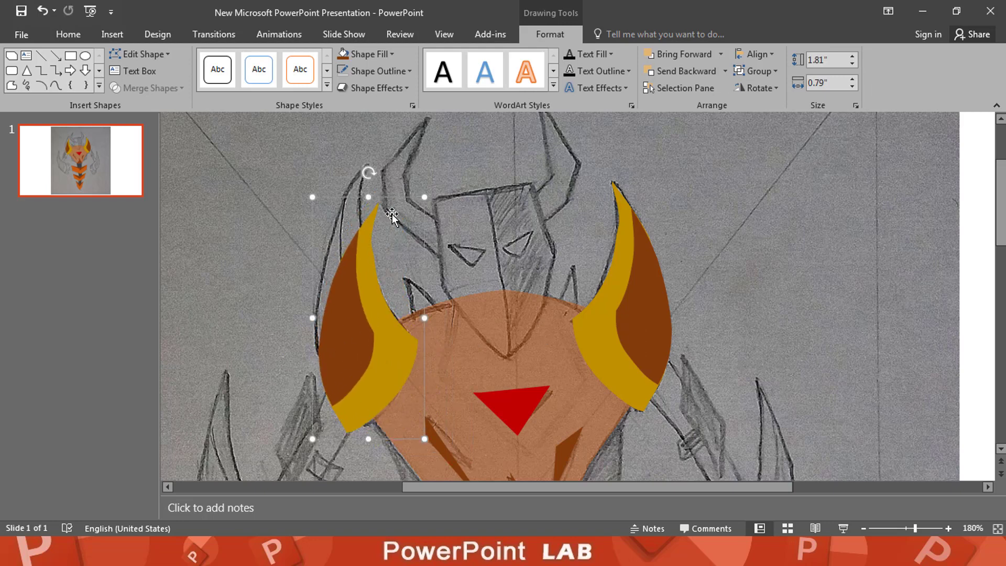
# Resize the mirrored horn to about 2.15" high by 0.83" wide and tilt it slightly counterclockwise to fit the sketch.
pyautogui.moveTo(426, 192); pyautogui.dragTo(455, 130)
pyautogui.scroll(1, 360, 287)
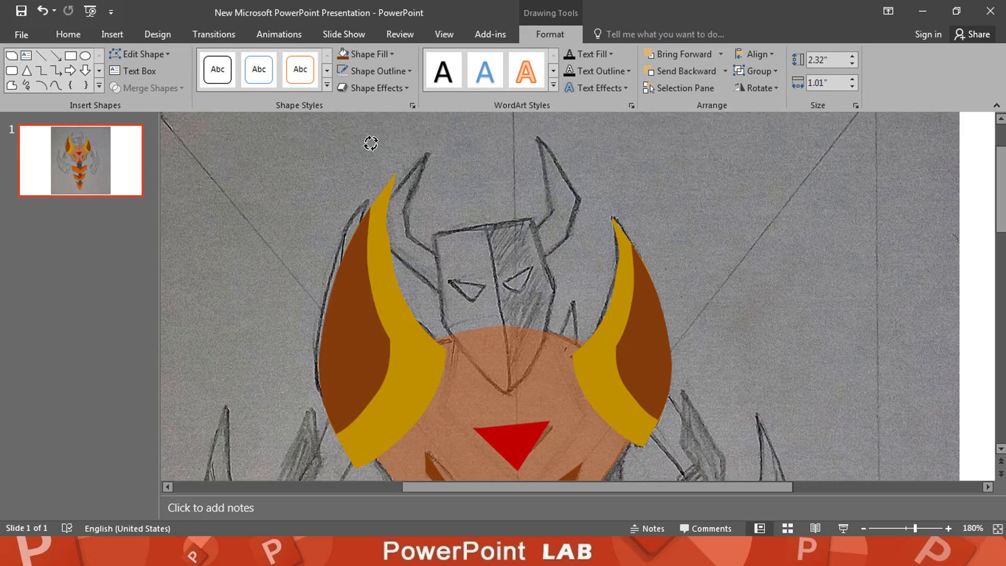
pyautogui.moveTo(370, 140); pyautogui.dragTo(363, 144)
pyautogui.moveTo(406, 360); pyautogui.dragTo(397, 364)
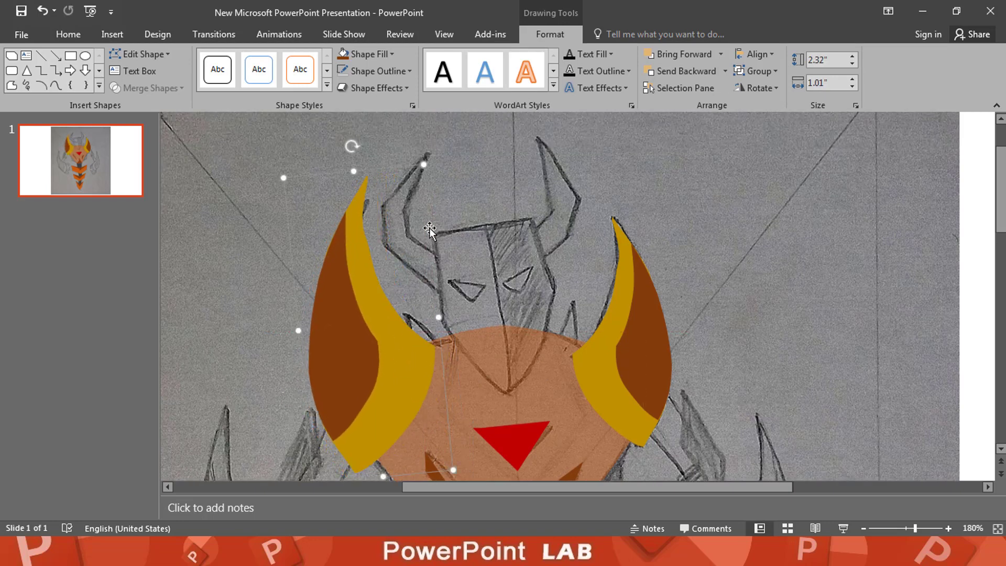
pyautogui.moveTo(423, 163); pyautogui.dragTo(404, 220)
pyautogui.moveTo(355, 400); pyautogui.dragTo(361, 394)
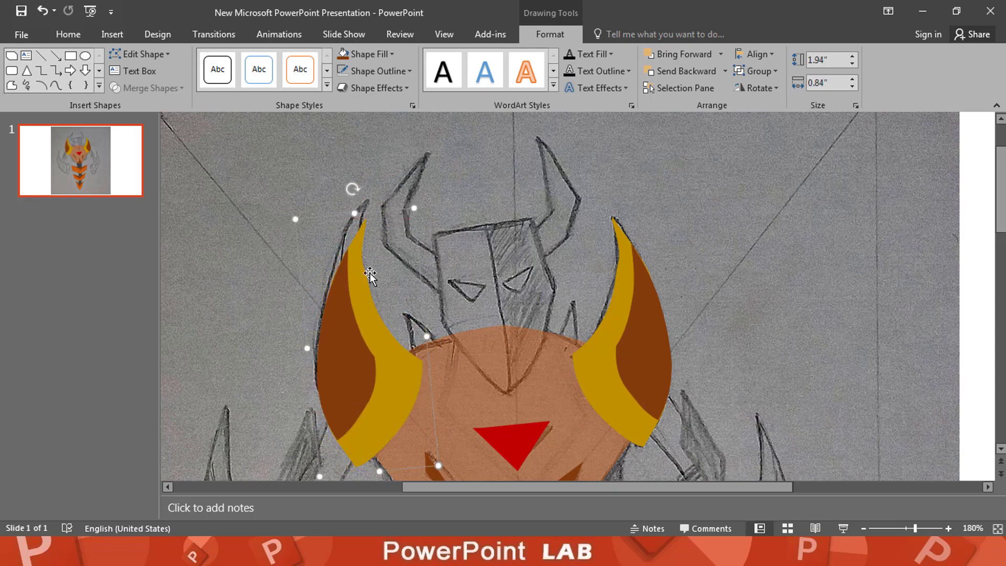
pyautogui.moveTo(355, 213); pyautogui.dragTo(352, 190)
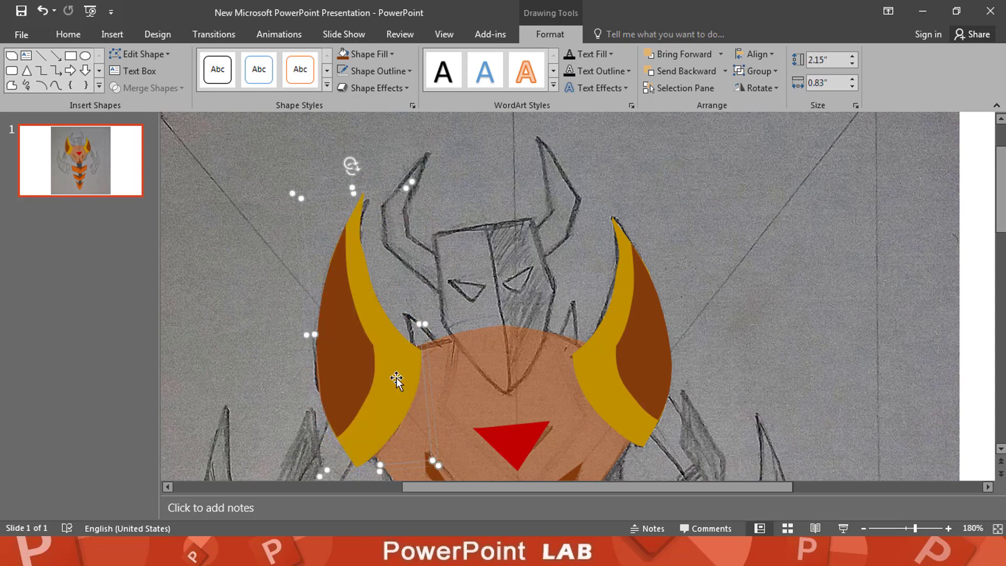
# Set the mirrored horn's gold base shape to 52% transparency.
pyautogui.rightClick(397, 378)
pyautogui.click(420, 368)
pyautogui.moveTo(897, 360); pyautogui.dragTo(909, 360)
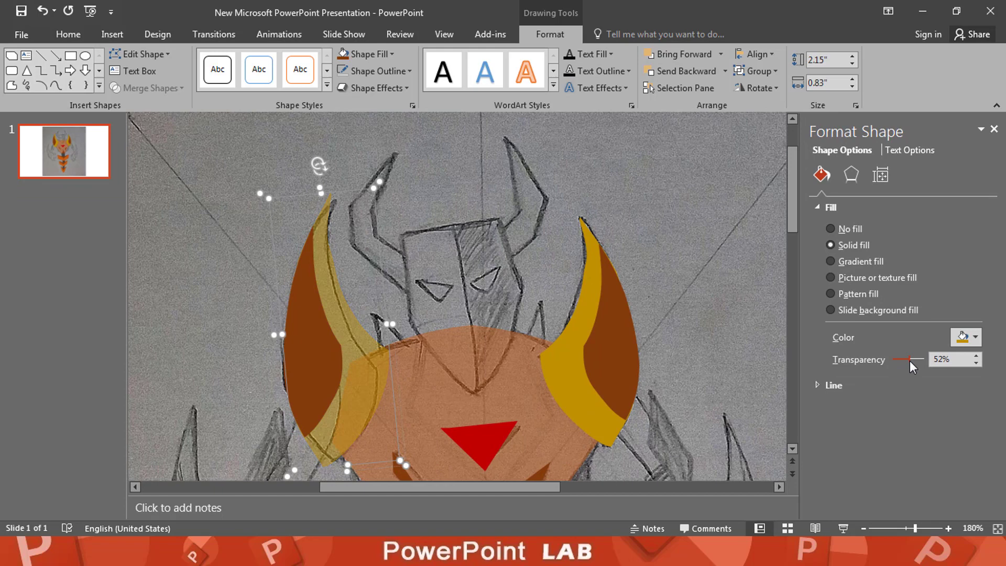
# Edit the points of the mirrored horn's gold shape to fit its inner edge and tip to the sketch.
pyautogui.rightClick(368, 354)
pyautogui.click(419, 195)
pyautogui.moveTo(388, 352); pyautogui.dragTo(342, 296)
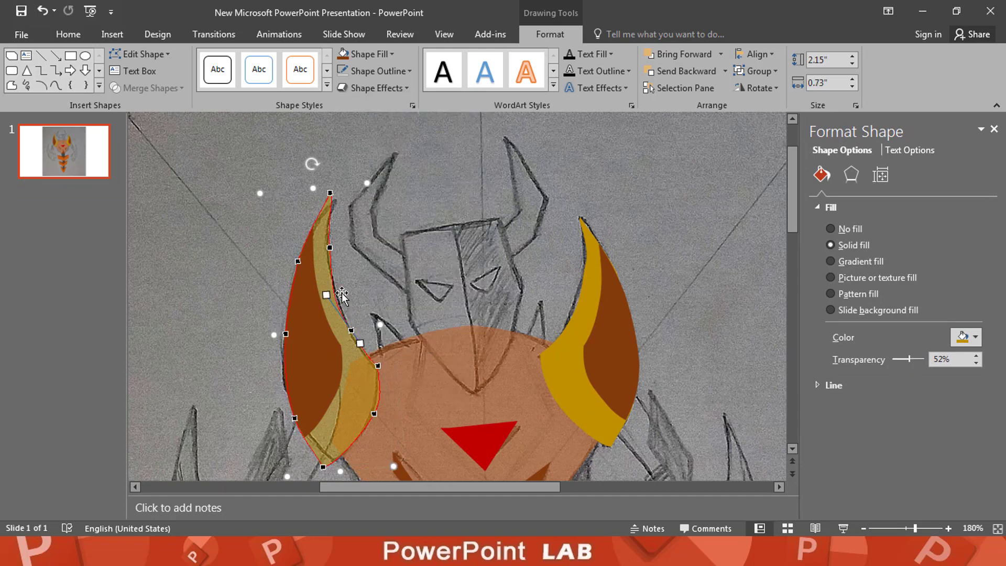
pyautogui.click(330, 251)
pyautogui.moveTo(329, 191); pyautogui.dragTo(336, 195)
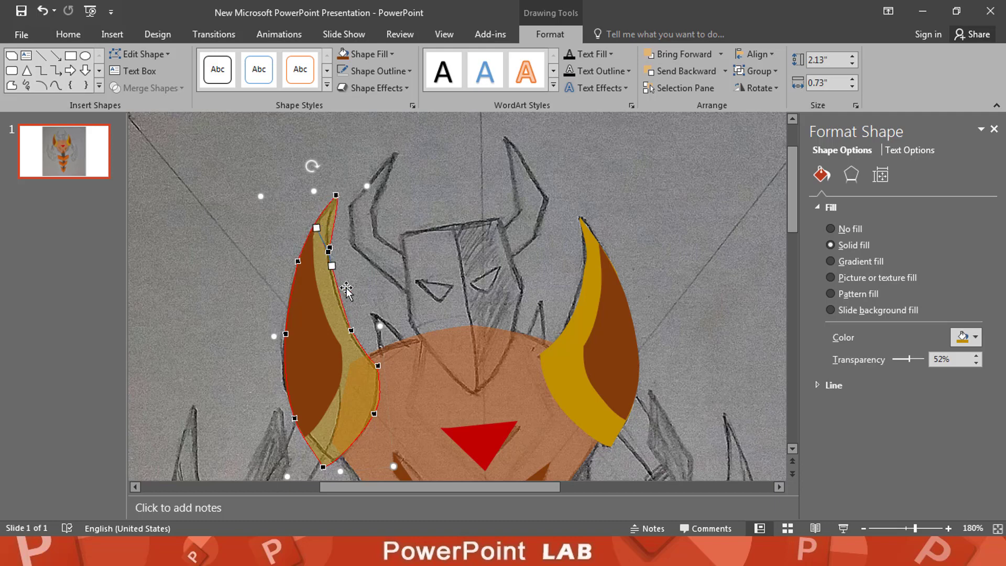
# Adjust the gold shape's lower inner curve and bottom point to follow the sketched outline.
pyautogui.click(349, 331)
pyautogui.click(375, 413)
pyautogui.moveTo(381, 397); pyautogui.dragTo(372, 412)
pyautogui.moveTo(330, 469); pyautogui.dragTo(336, 465)
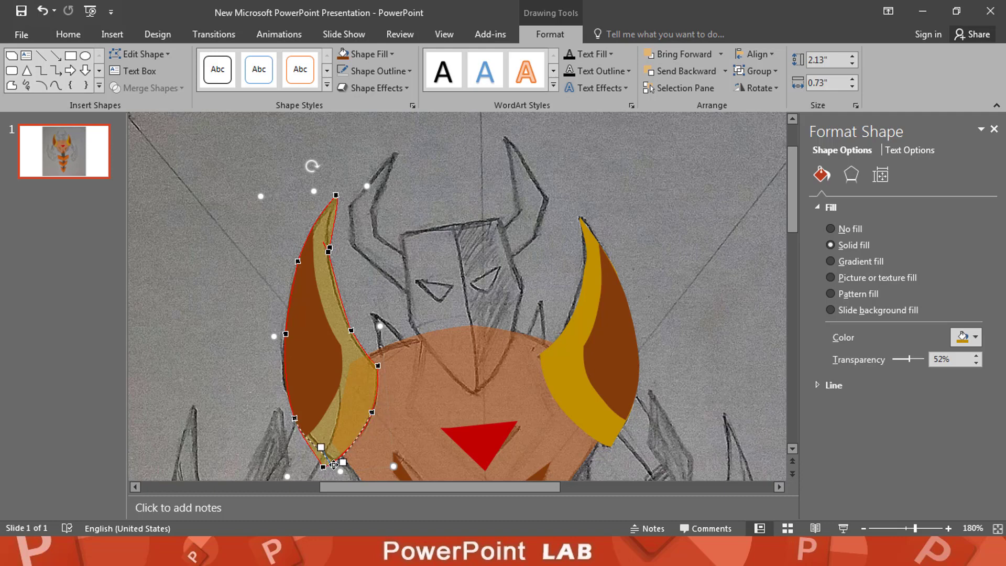
# Delete the surplus point on the gold shape's upper inner edge, refine the curve and set the shape's transparency to 0%.
pyautogui.click(352, 331)
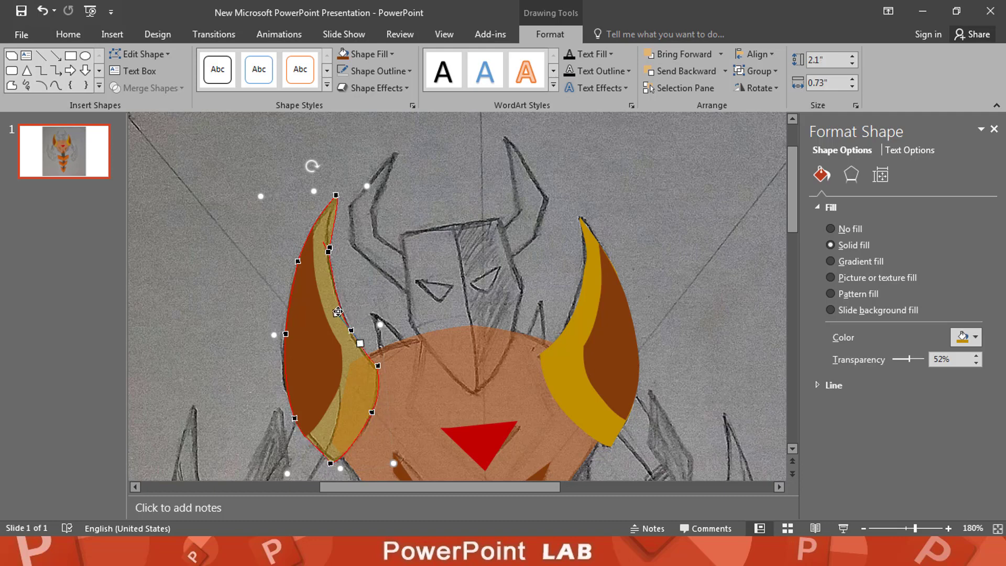
pyautogui.rightClick(330, 248)
pyautogui.click(378, 274)
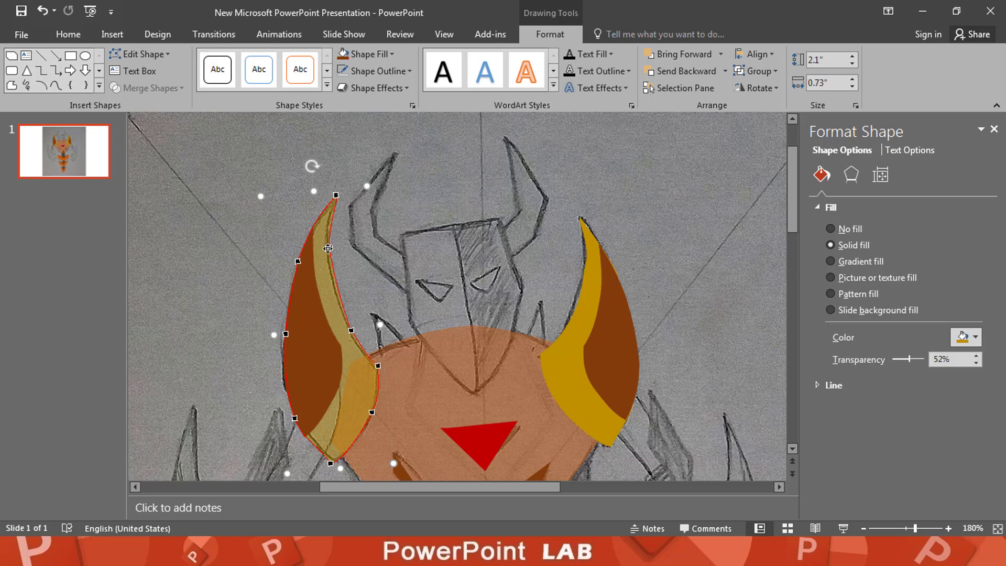
pyautogui.moveTo(329, 248); pyautogui.dragTo(327, 248)
pyautogui.click(344, 422)
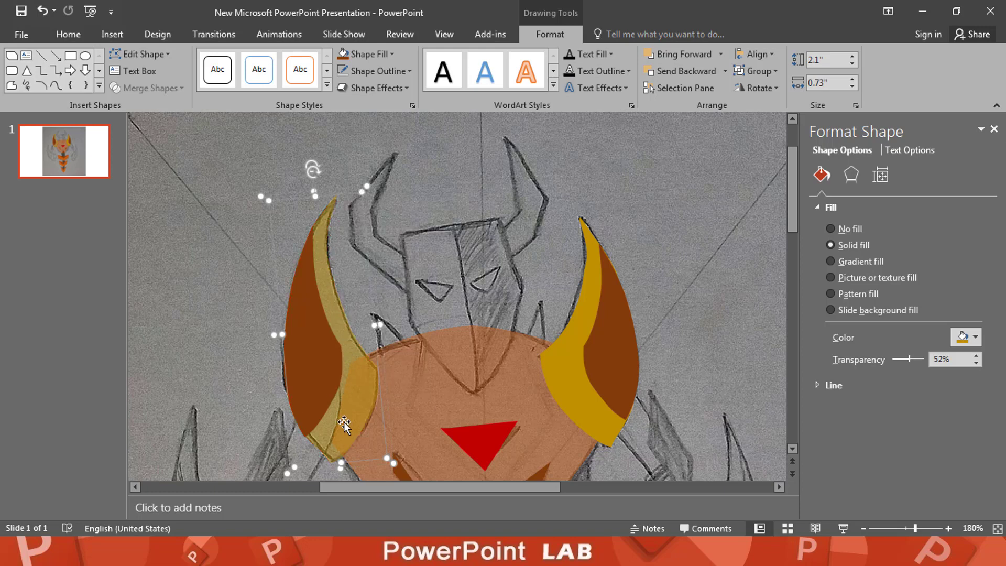
pyautogui.moveTo(891, 357); pyautogui.dragTo(884, 357)
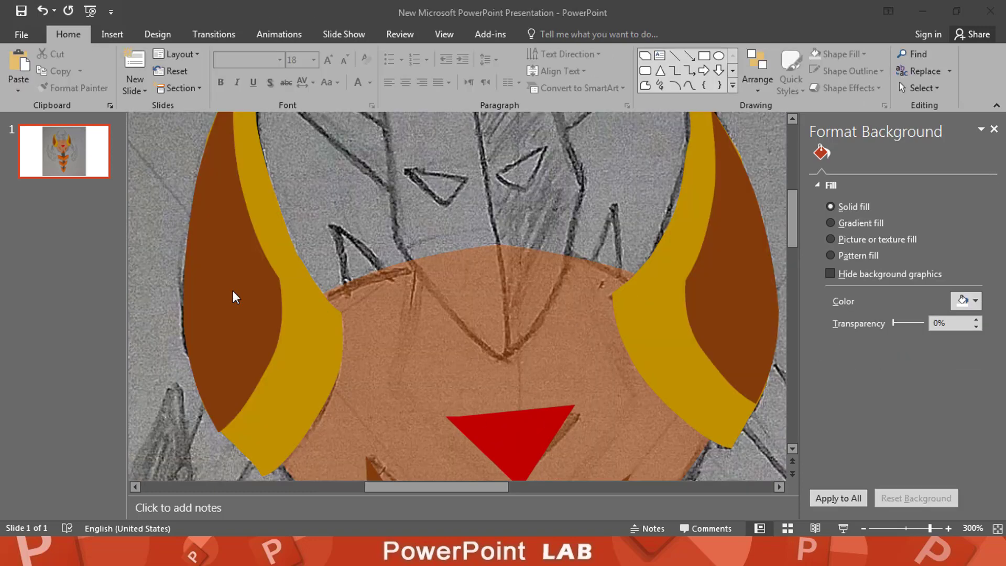
# Draw a triangular freeform spike about 0.36" high and 0.16" wide between the head and the original horn.
pyautogui.click(112, 34)
pyautogui.click(251, 74)
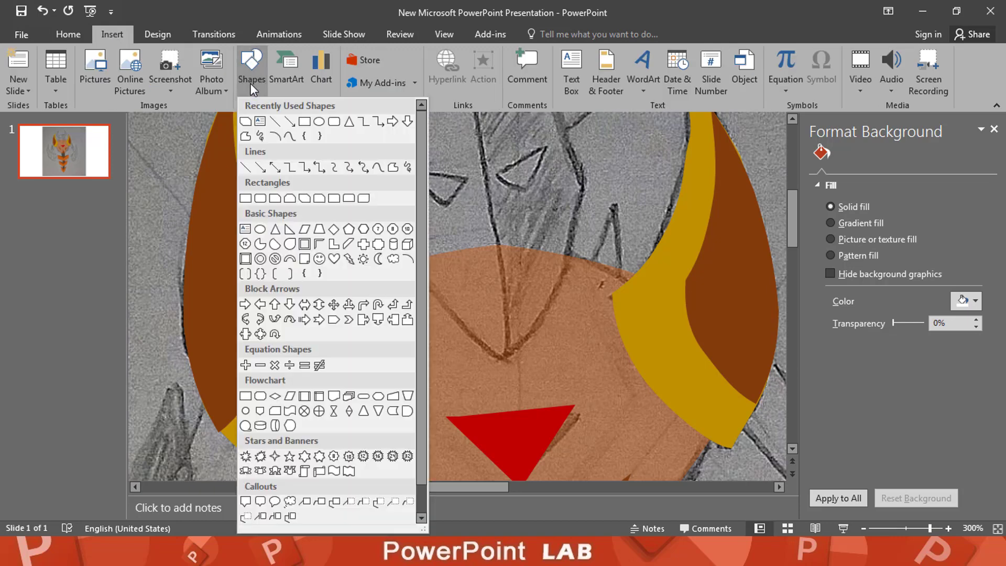
pyautogui.click(393, 168)
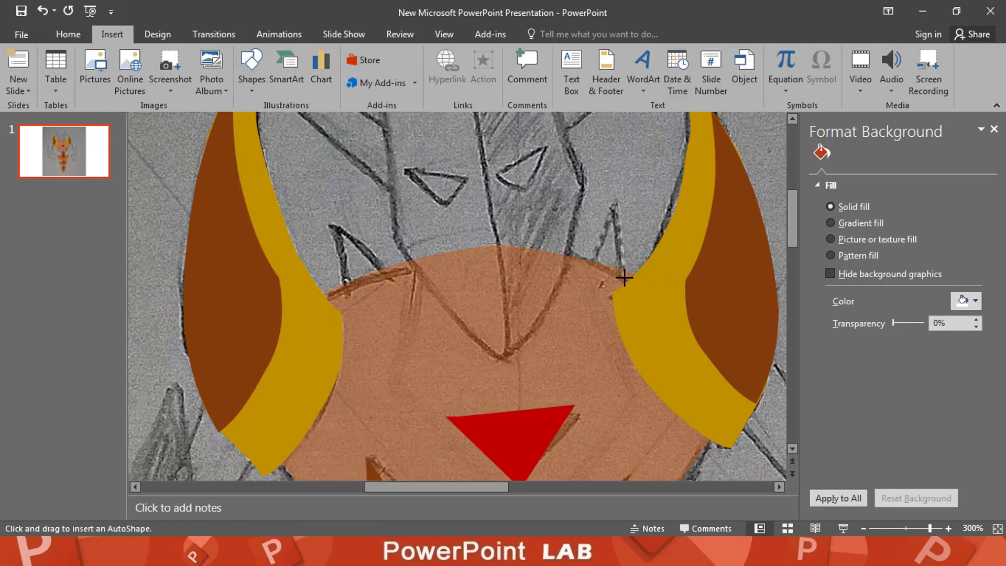
pyautogui.click(625, 278)
pyautogui.click(615, 202)
pyautogui.click(590, 264)
pyautogui.click(624, 278)
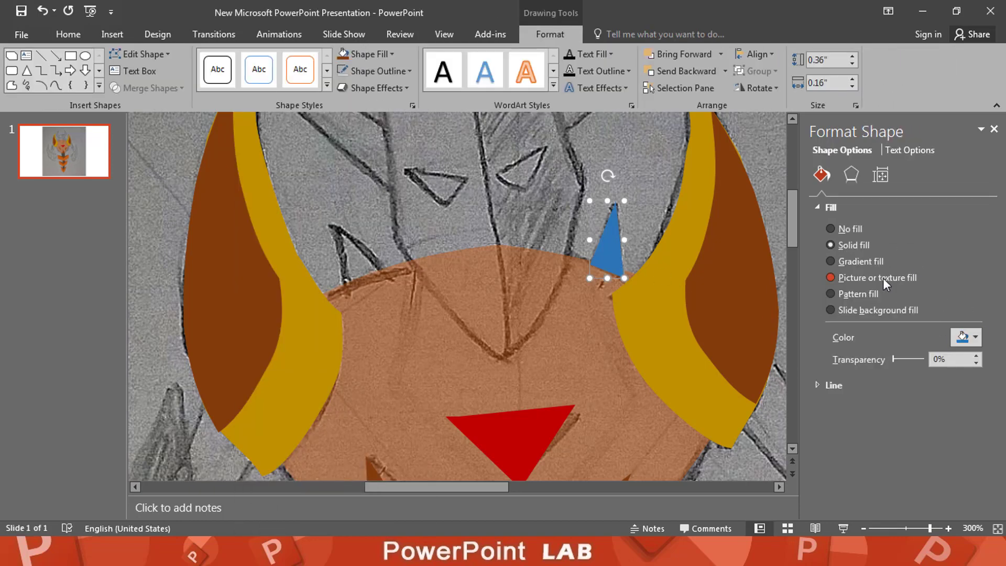
# Fill the new spike with gray and extend its tip upward to a height of about 0.48".
pyautogui.click(963, 337)
pyautogui.click(897, 393)
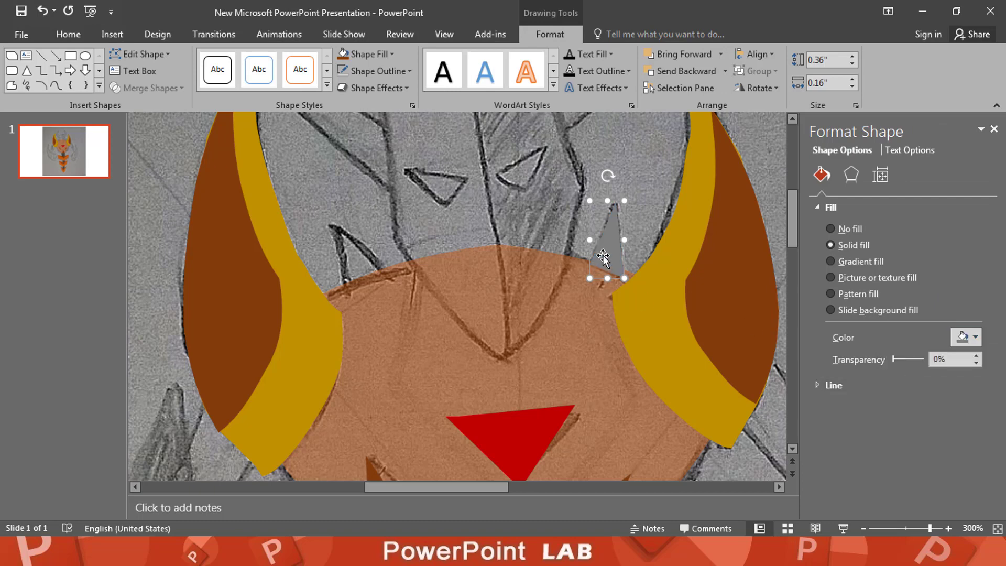
pyautogui.rightClick(602, 257)
pyautogui.click(658, 357)
pyautogui.moveTo(614, 202); pyautogui.dragTo(621, 177)
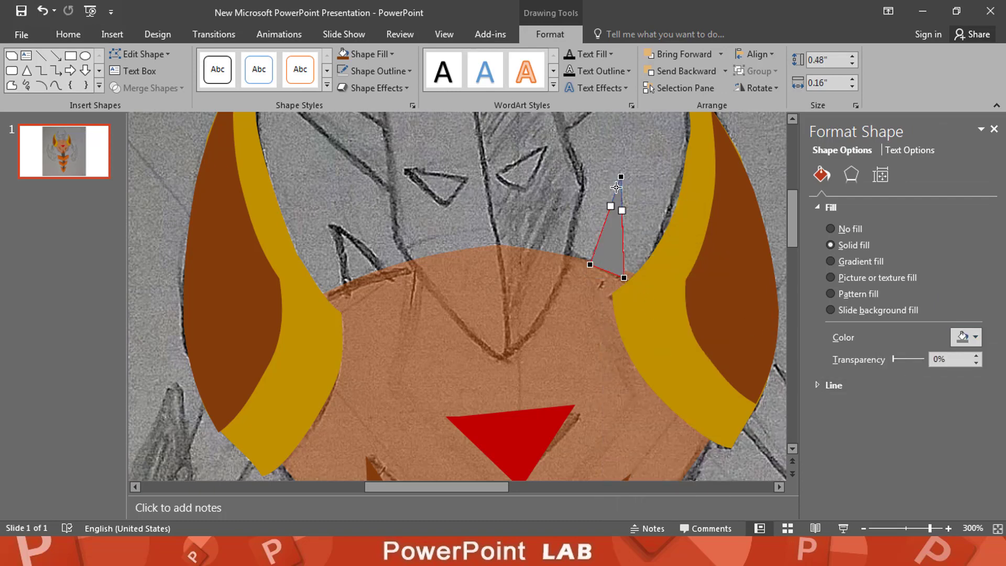
pyautogui.click(12, 85)
pyautogui.click(345, 300)
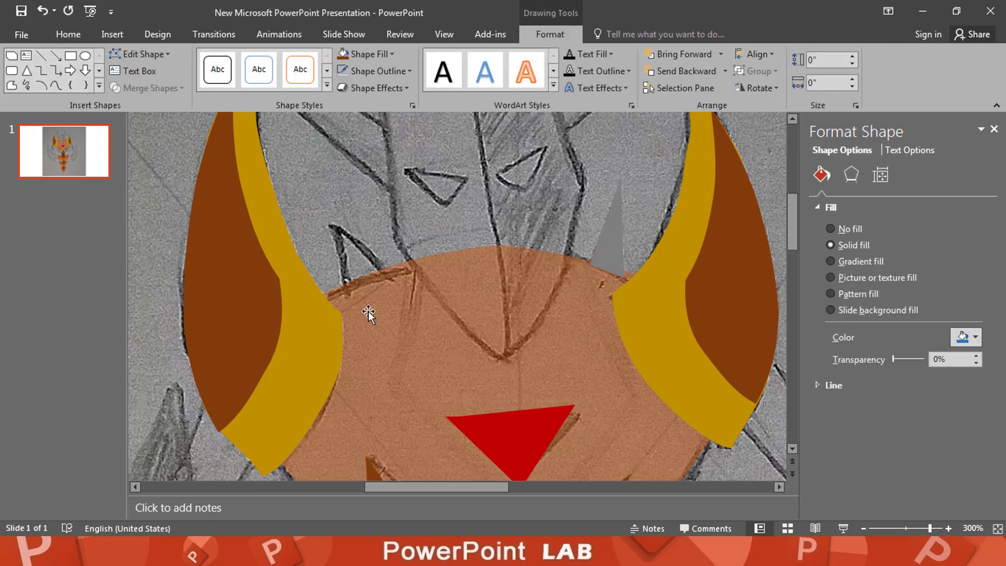
pyautogui.click(346, 236)
# Draw a second triangular freeform spike about 0.44" high and 0.35" wide between the head and the mirrored horn.
pyautogui.click(112, 35)
pyautogui.click(251, 73)
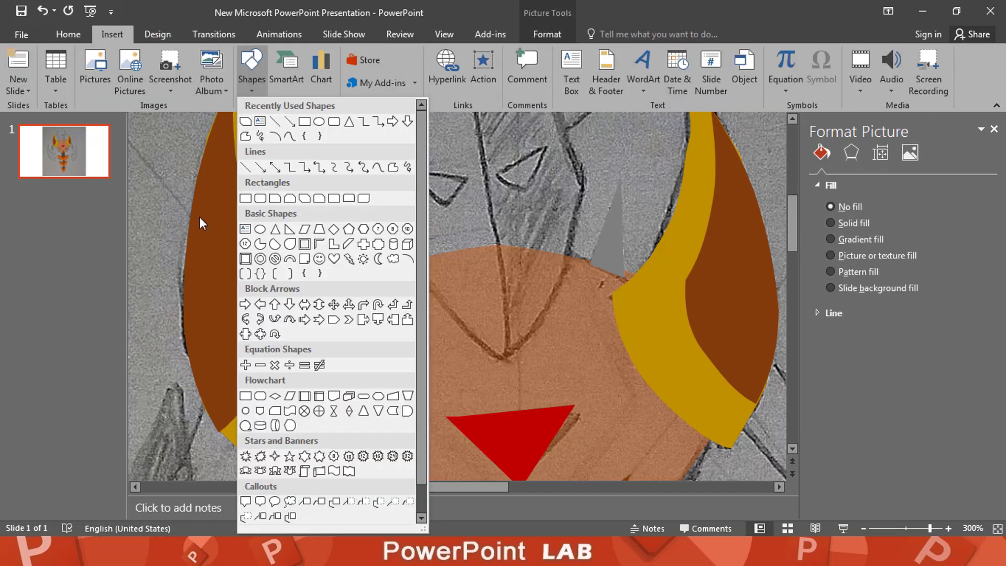
pyautogui.click(392, 168)
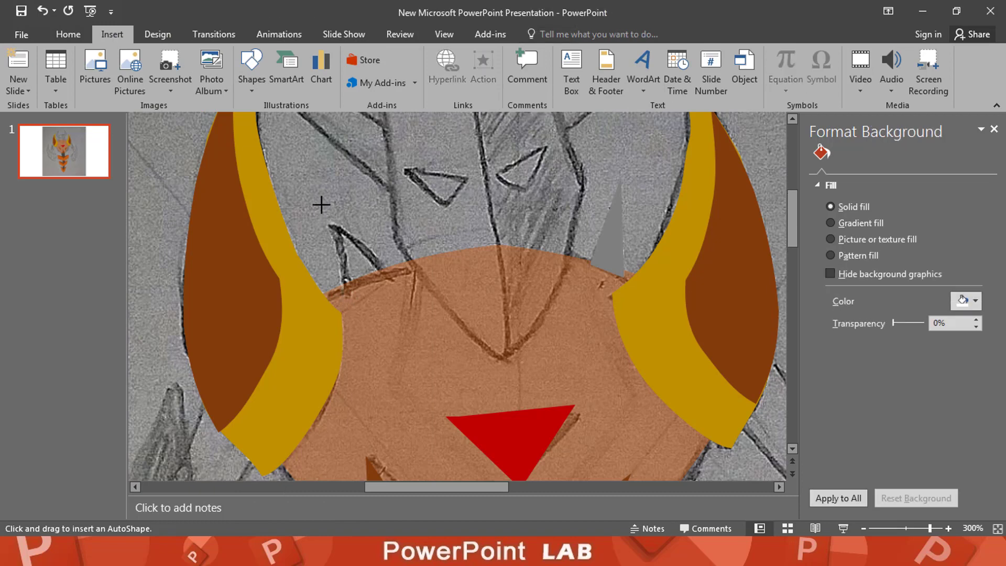
pyautogui.click(321, 204)
pyautogui.click(397, 282)
pyautogui.doubleClick(342, 296)
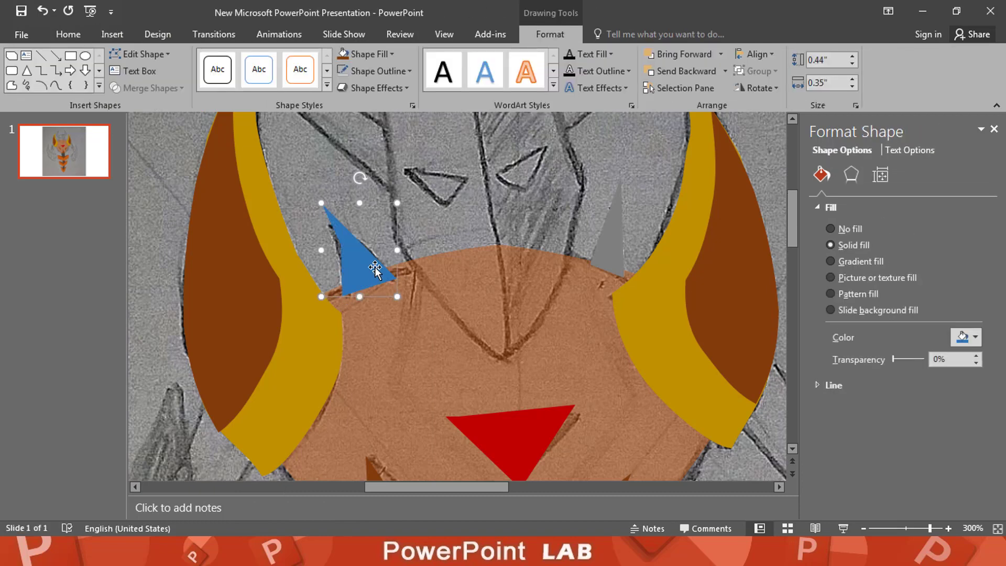
# Add a point on the second spike's horn-side edge and start shaping its sides by editing the points.
pyautogui.rightClick(375, 269)
pyautogui.click(398, 368)
pyautogui.click(339, 253)
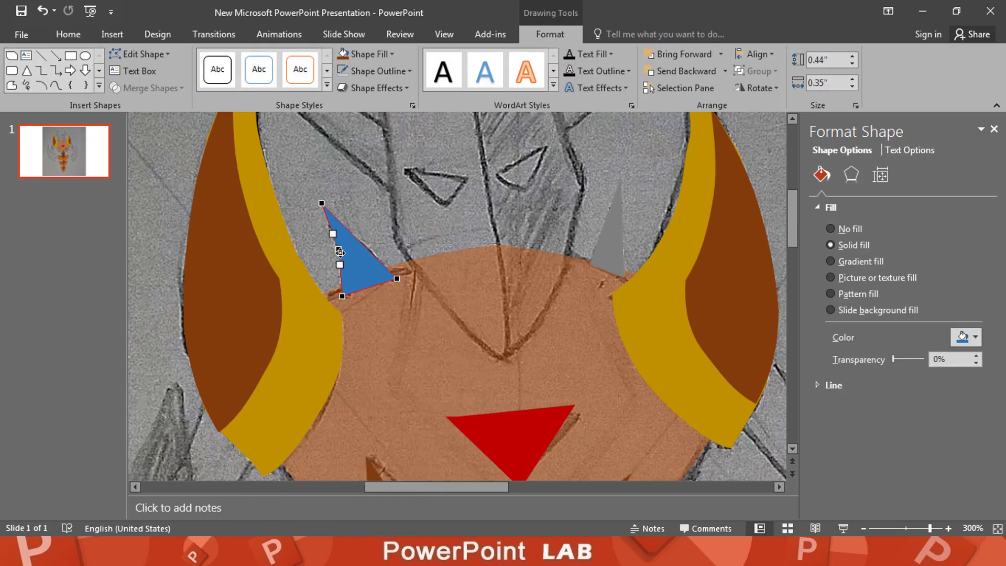
pyautogui.click(322, 205)
pyautogui.click(396, 278)
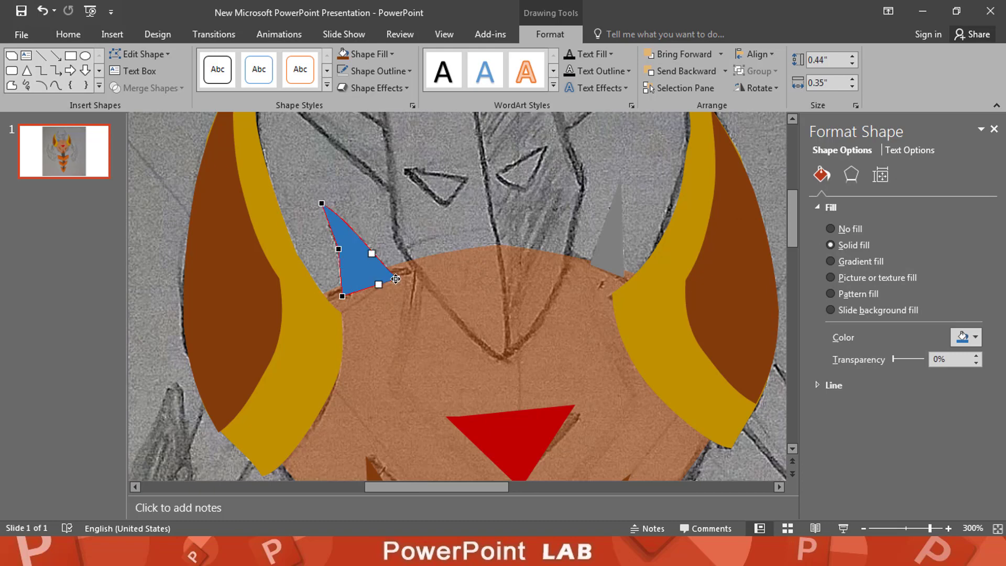
# Convert the added point to a straight point and curve both sides of the second spike up to its tip.
pyautogui.click(338, 249)
pyautogui.rightClick(338, 249)
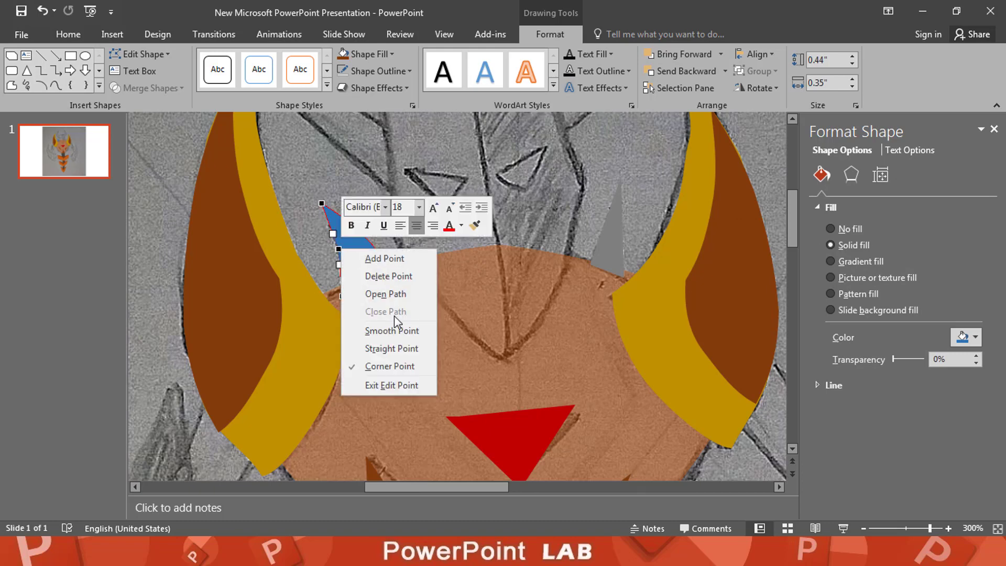
pyautogui.click(391, 348)
pyautogui.click(340, 290)
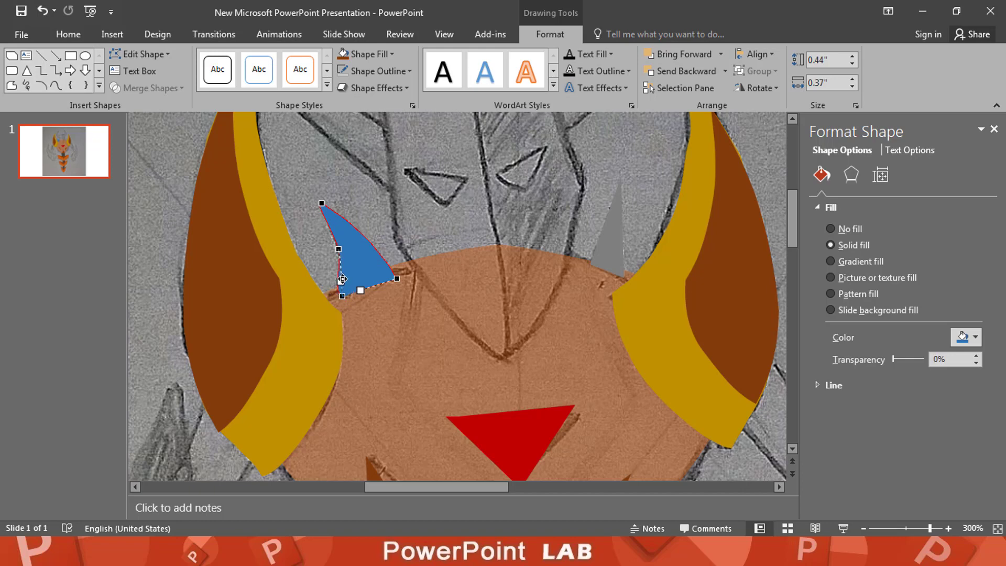
pyautogui.click(322, 204)
pyautogui.moveTo(312, 201); pyautogui.dragTo(334, 230)
# Fill the second spike with the same gray as the first one.
pyautogui.click(966, 336)
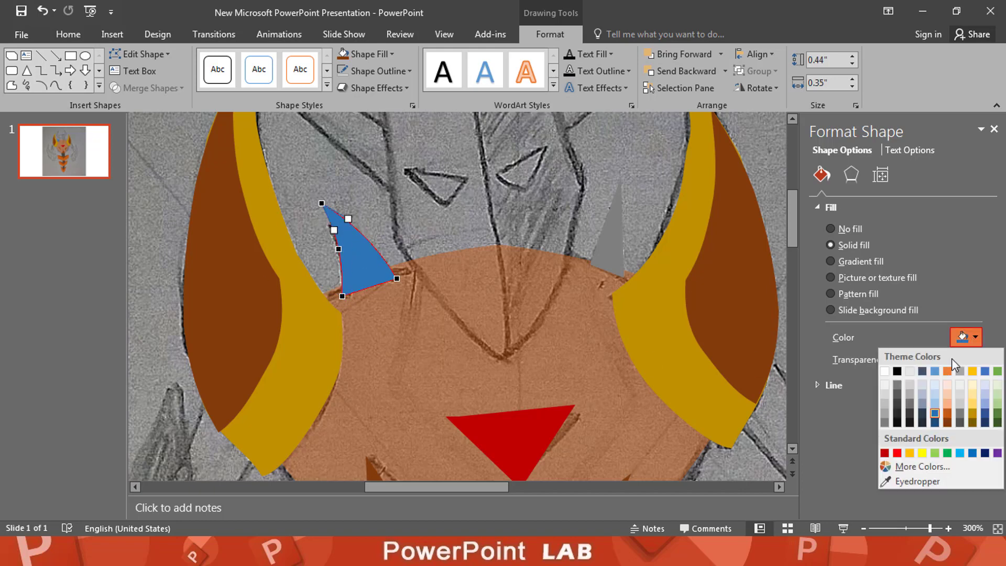
pyautogui.click(894, 386)
pyautogui.click(571, 367)
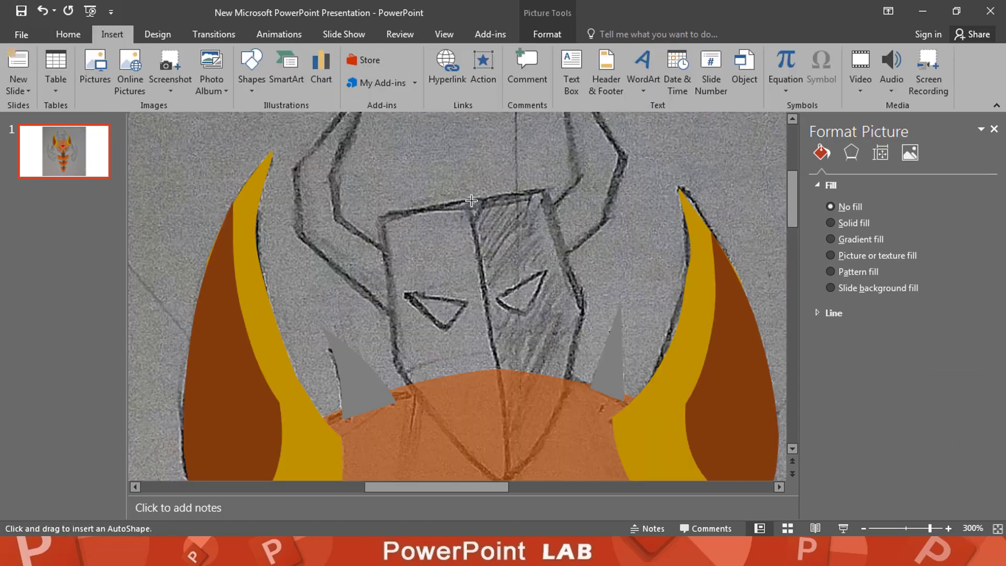
pyautogui.scroll(-1, 472, 200)
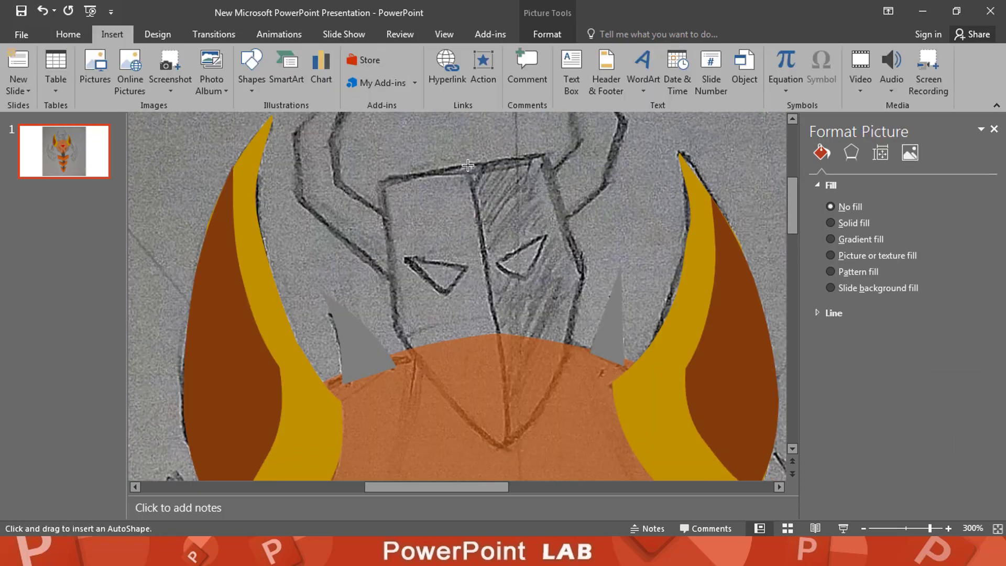
# Trace the shaded right half of the face as a closed freeform about 1.4" high and 0.54" wide.
pyautogui.click(468, 166)
pyautogui.click(543, 152)
pyautogui.click(581, 266)
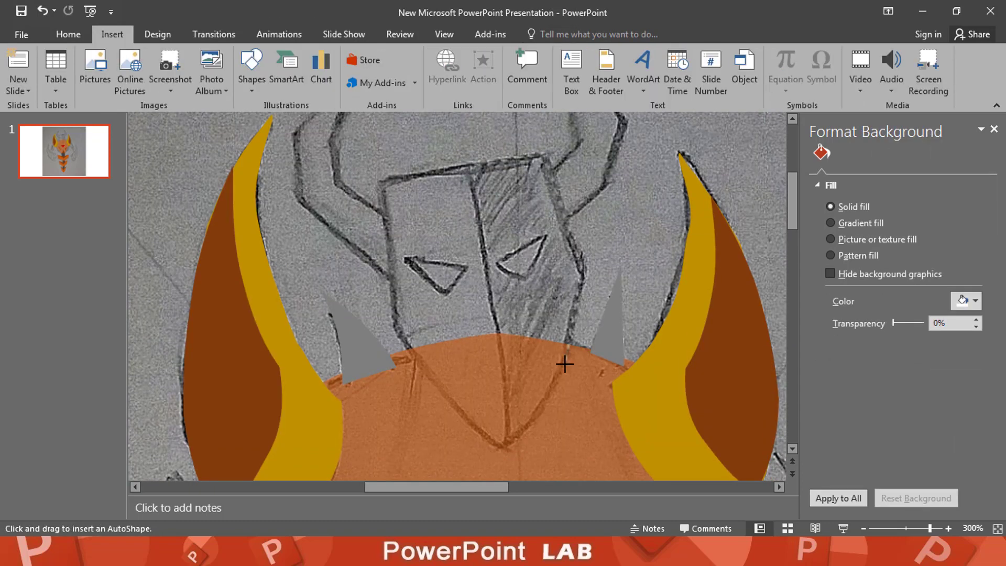
pyautogui.click(504, 447)
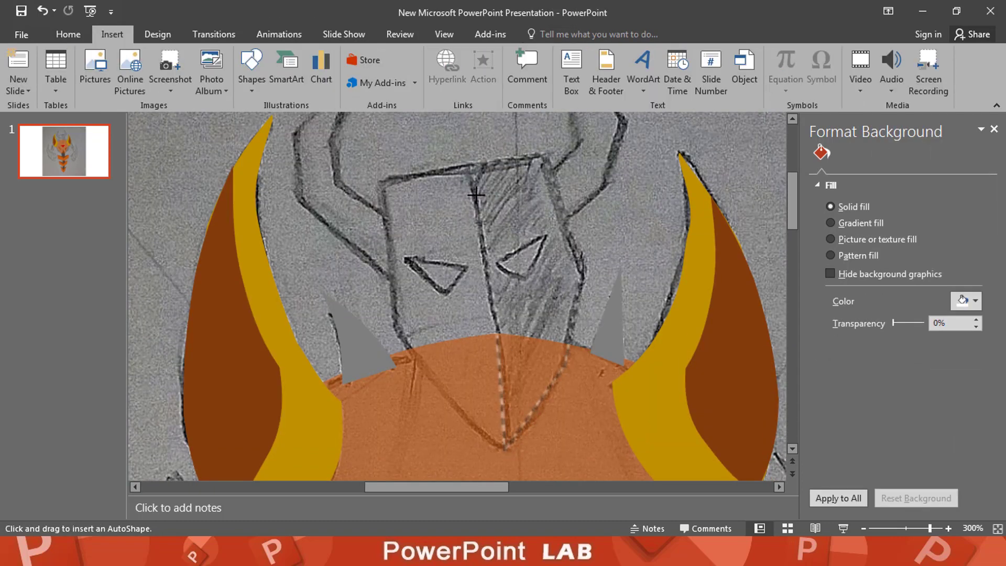
pyautogui.click(471, 169)
# Edit the points of the right face half to curve its outer edge from the cheek down to the chin.
pyautogui.rightClick(534, 333)
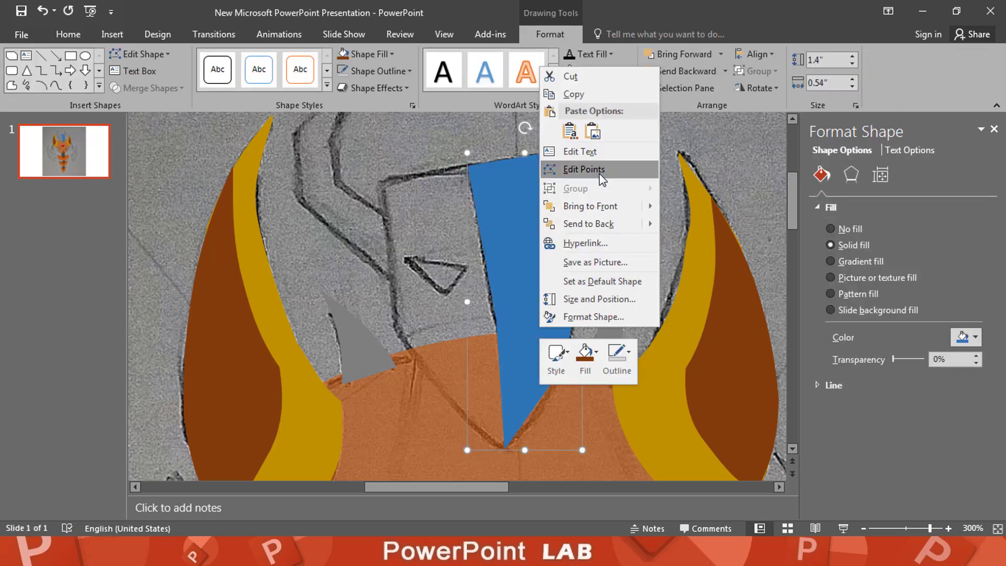
pyautogui.click(576, 173)
pyautogui.moveTo(547, 393); pyautogui.dragTo(531, 421)
pyautogui.click(566, 362)
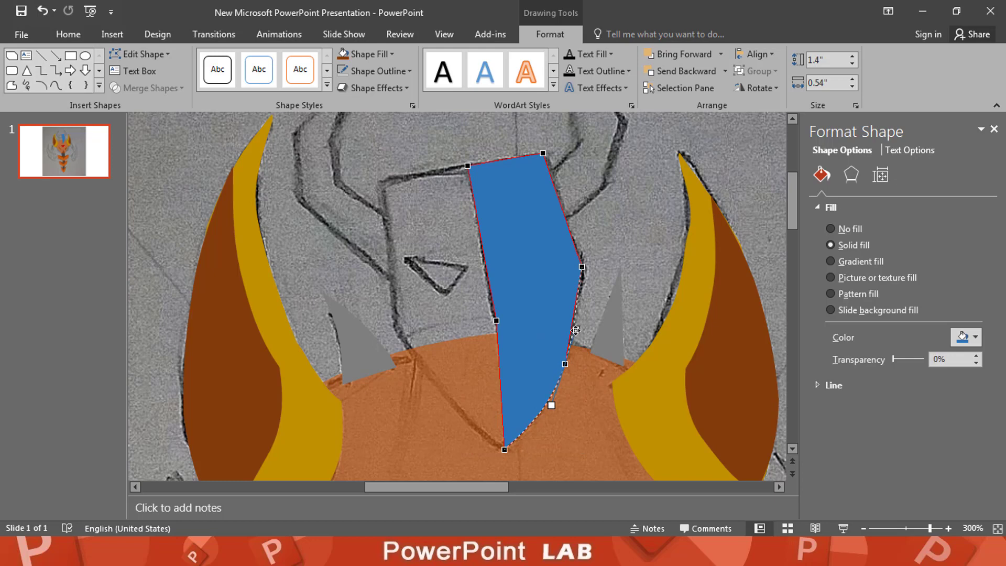
pyautogui.click(580, 268)
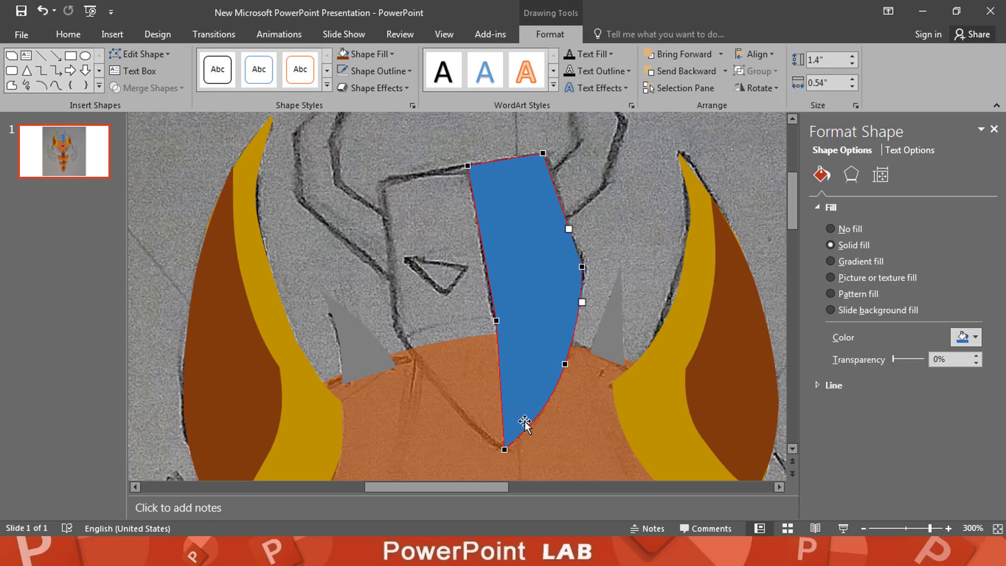
# Set the right face half to 28% transparency and fill it with dark gray.
pyautogui.moveTo(894, 359); pyautogui.dragTo(902, 360)
pyautogui.click(966, 337)
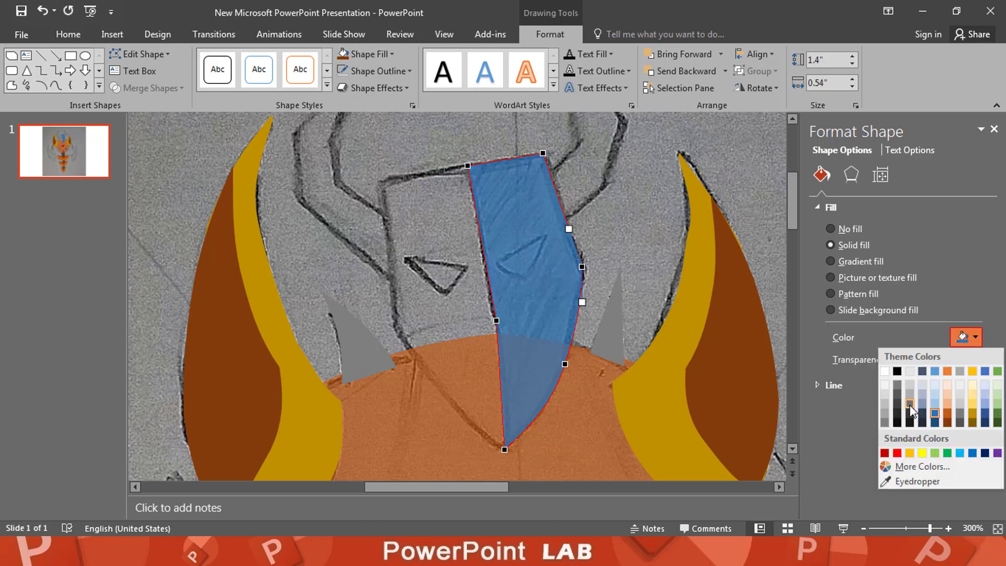
pyautogui.click(899, 407)
pyautogui.click(966, 337)
pyautogui.click(897, 412)
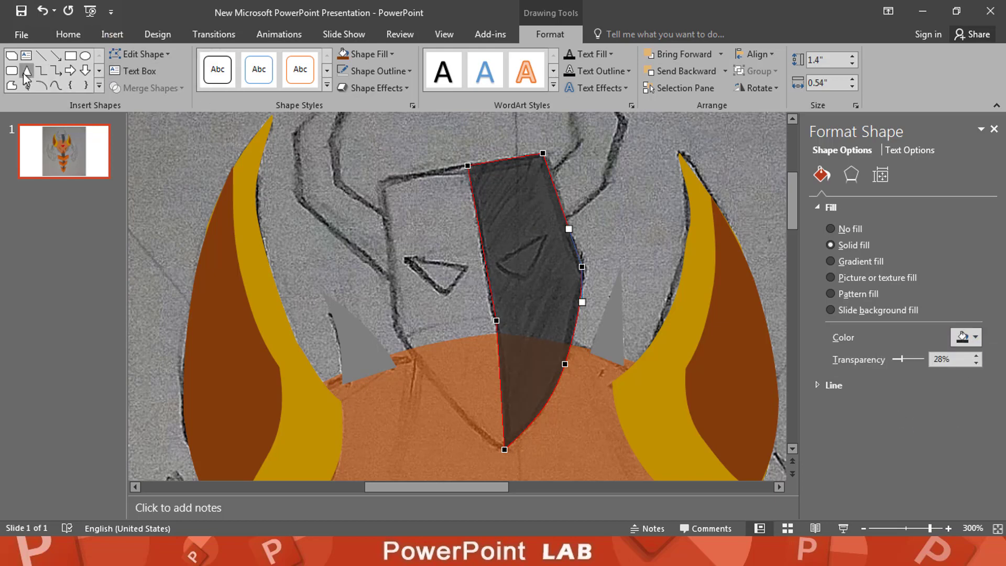
# Trace the right eye as a triangular freeform about 0.24" high and 0.24" wide, and fill it with light gold.
pyautogui.click(11, 85)
pyautogui.click(497, 263)
pyautogui.click(549, 230)
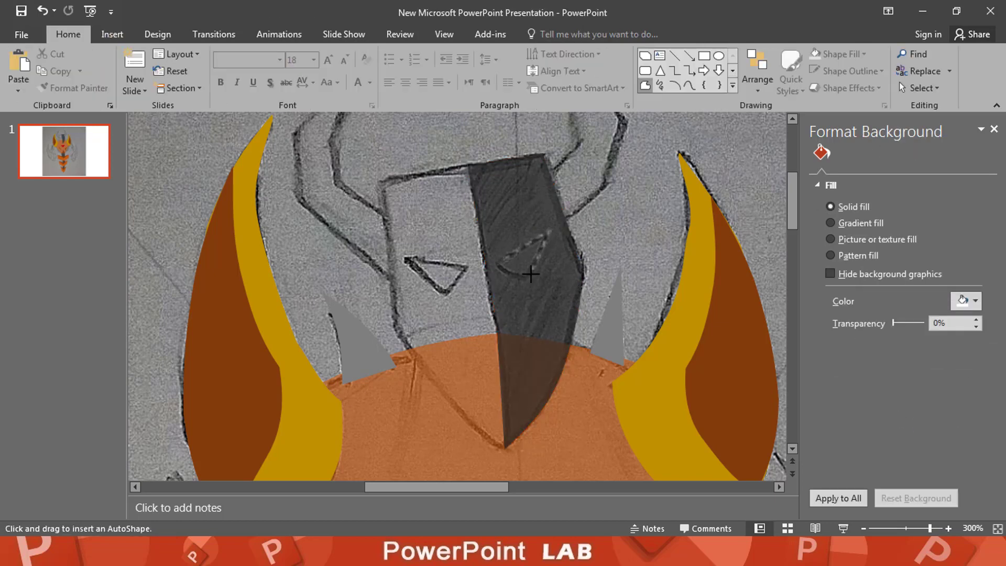
pyautogui.click(524, 281)
pyautogui.click(498, 259)
pyautogui.click(969, 337)
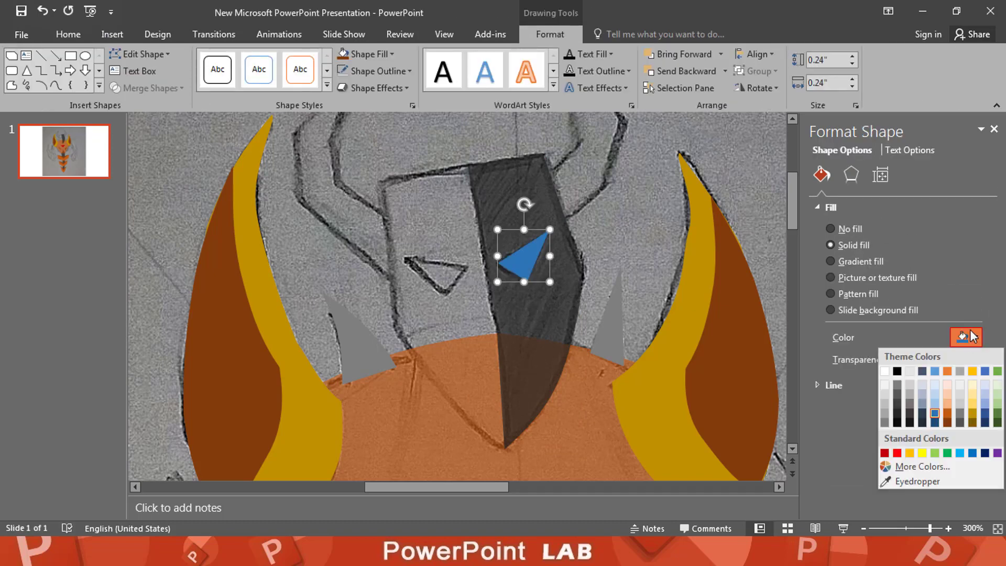
pyautogui.click(972, 398)
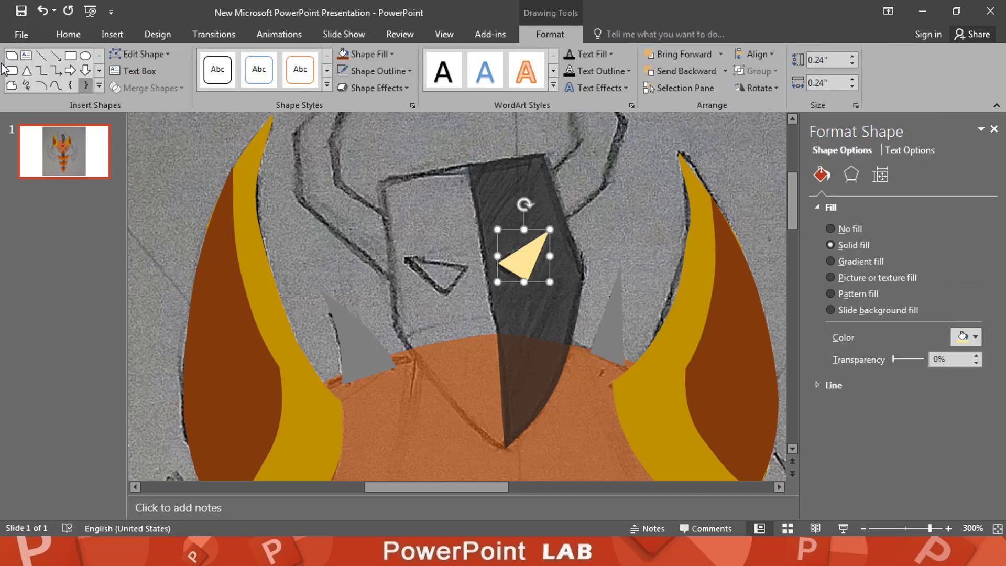
# Trace the left half of the face as a closed freeform about 1.34" high and 0.58" wide.
pyautogui.click(13, 86)
pyautogui.click(466, 165)
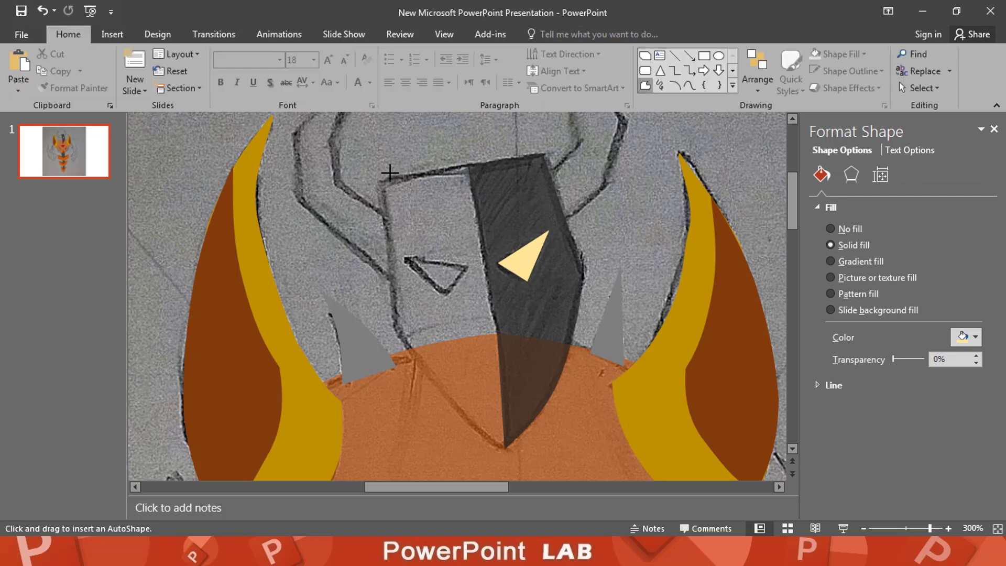
pyautogui.moveTo(394, 314)
pyautogui.mouseDown()
pyautogui.moveTo(435, 407)
pyautogui.moveTo(506, 451)
pyautogui.mouseUp()
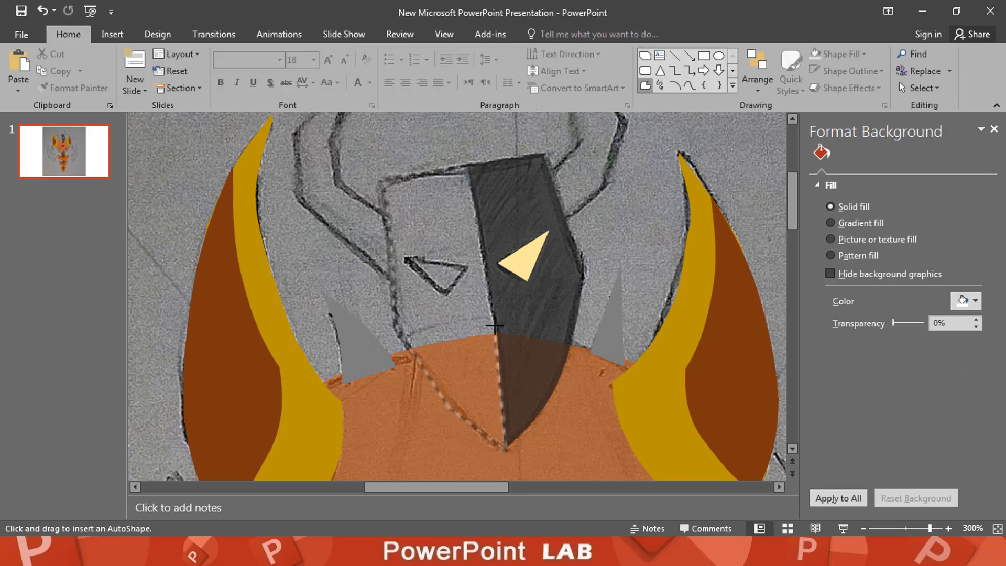
pyautogui.click(467, 165)
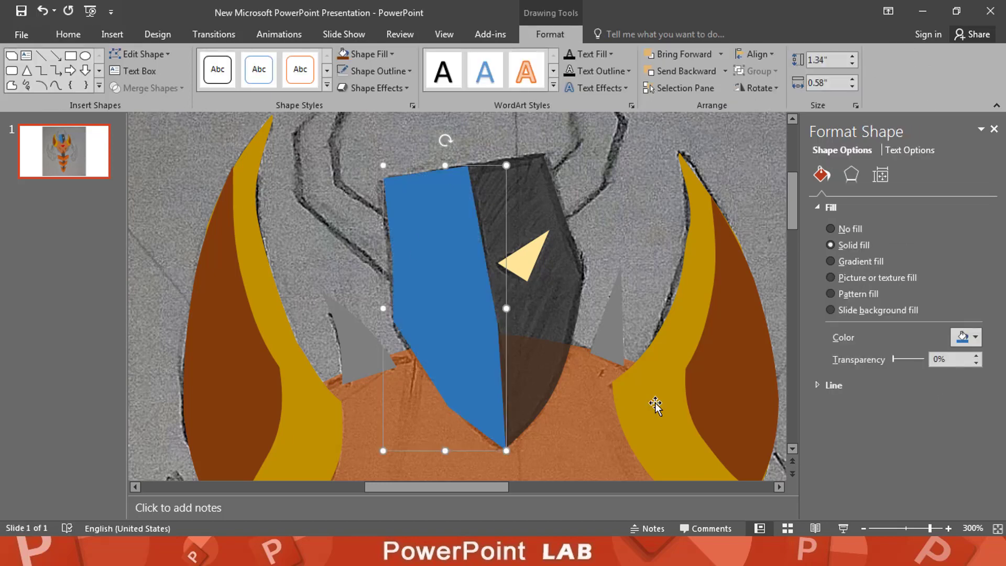
# Smooth the lower jaw point of the left face half to match the sketch, and set the shape's transparency to 42%.
pyautogui.rightClick(454, 366)
pyautogui.click(494, 202)
pyautogui.rightClick(450, 403)
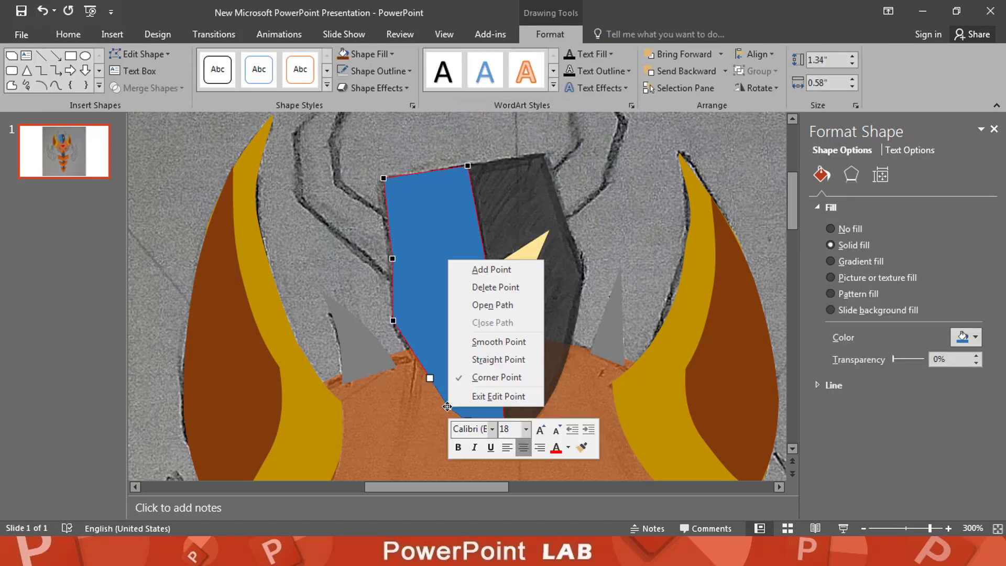
pyautogui.click(495, 342)
pyautogui.moveTo(433, 380); pyautogui.dragTo(423, 378)
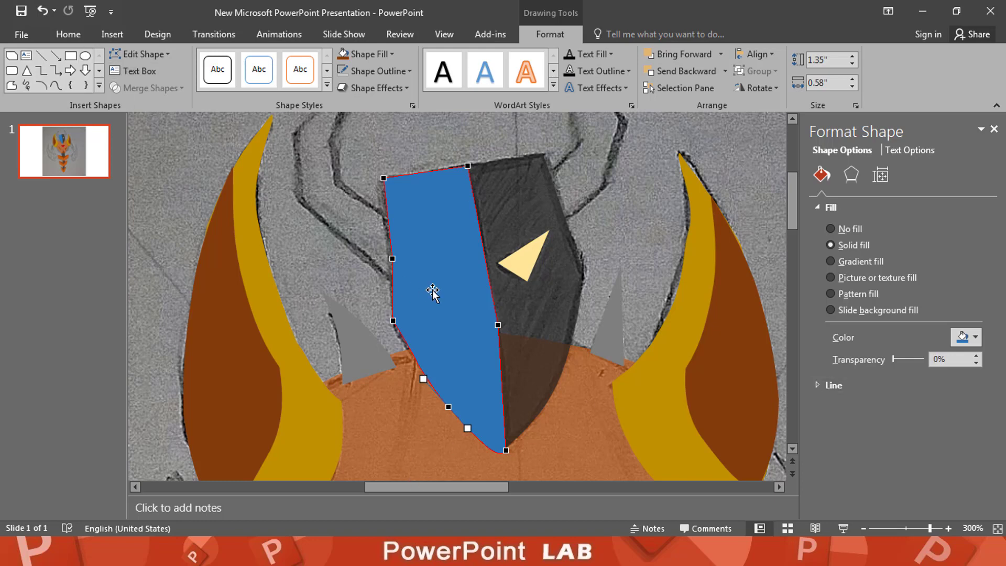
pyautogui.moveTo(893, 358); pyautogui.dragTo(906, 359)
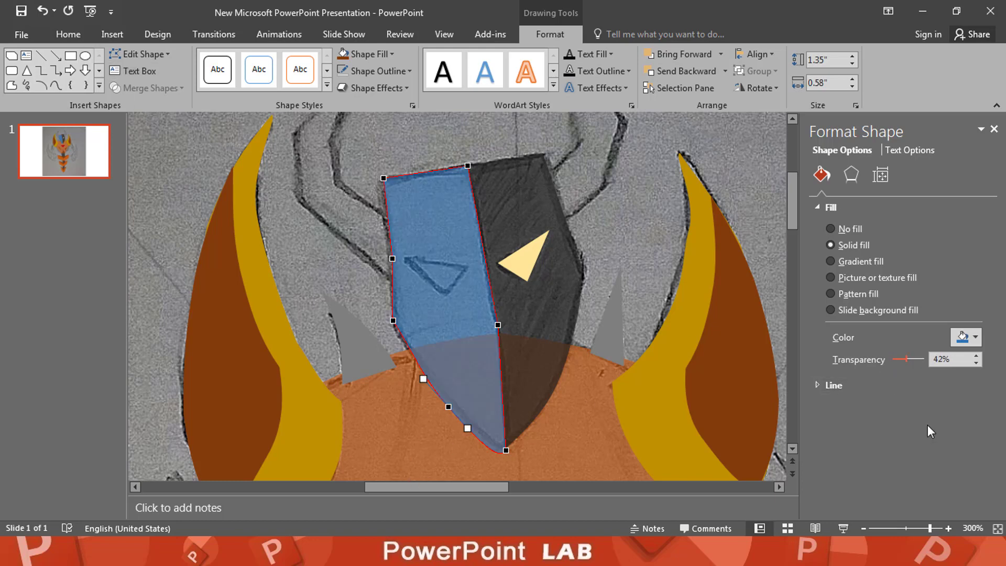
# Trace the left eye as a triangular freeform about 0.19" high and 0.27" wide, and fill it with light gold.
pyautogui.click(12, 86)
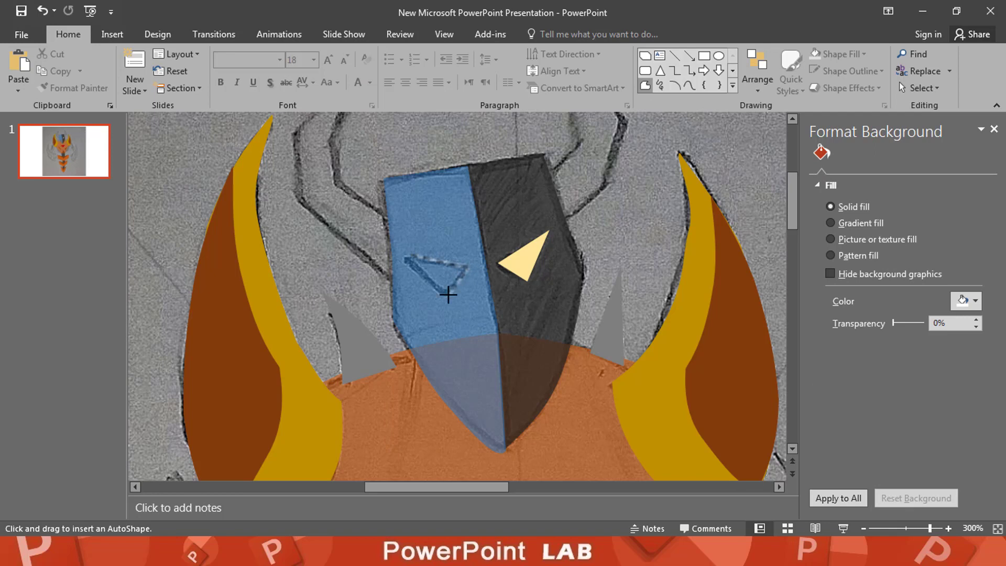
pyautogui.click(404, 258)
pyautogui.click(964, 338)
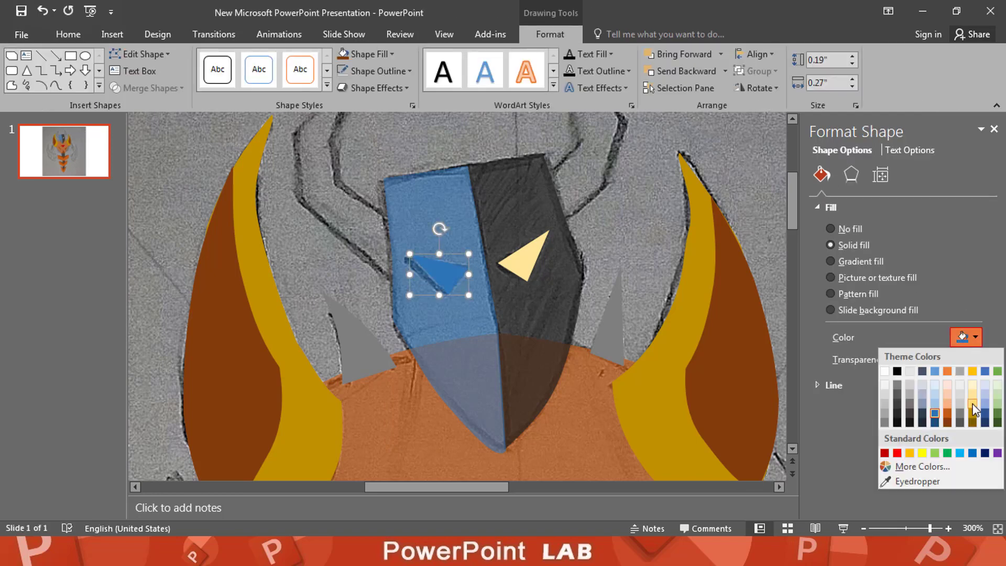
pyautogui.click(973, 405)
# Fill the left face half with light gray and adjust the curve at its chin point to meet the right half.
pyautogui.click(460, 336)
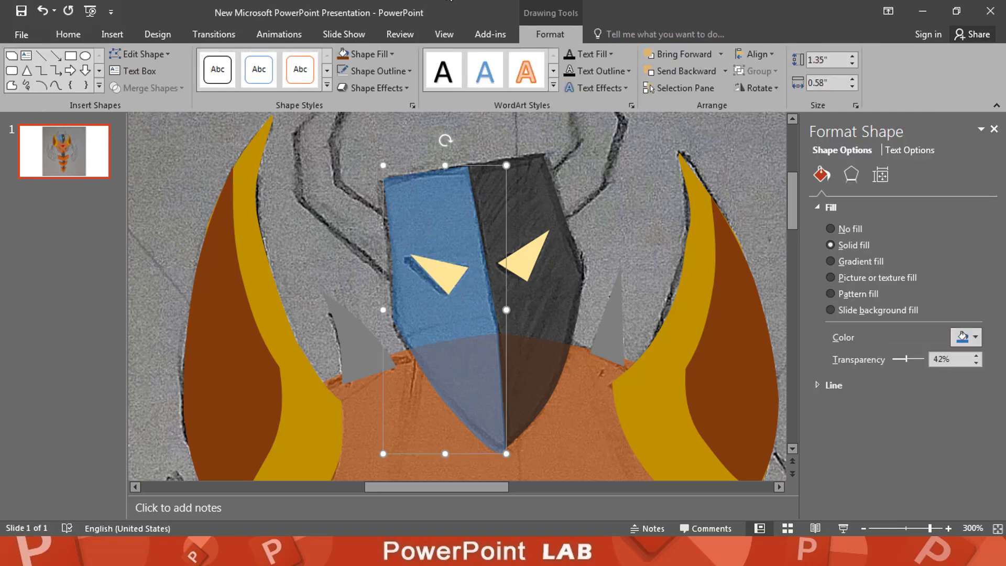
pyautogui.click(964, 338)
pyautogui.click(885, 415)
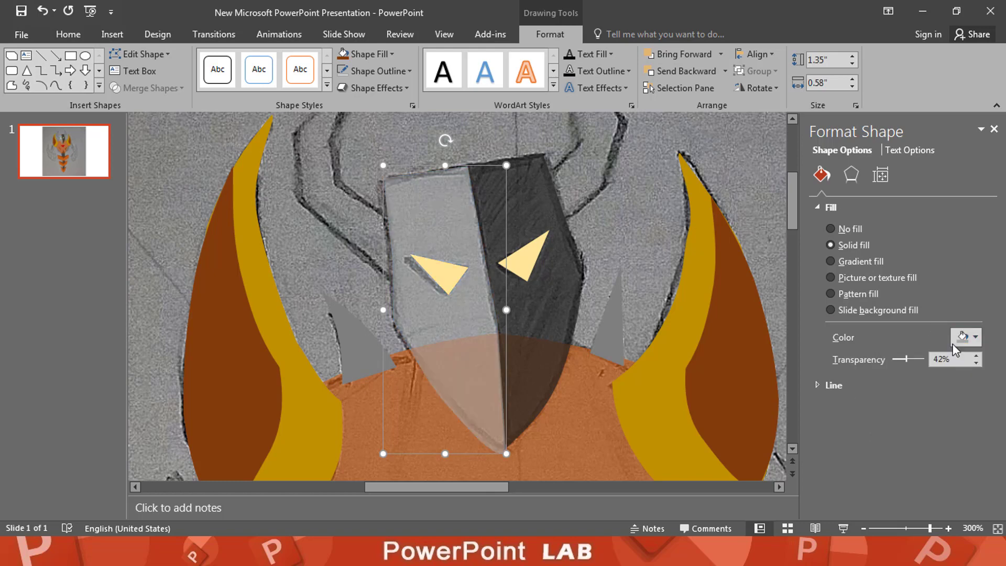
pyautogui.rightClick(505, 415)
pyautogui.press('e')
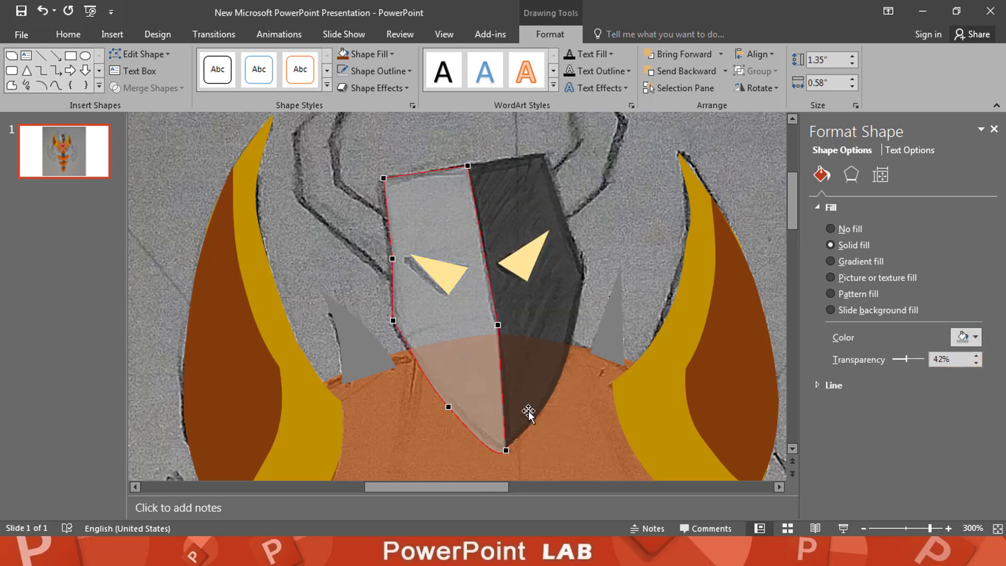
pyautogui.moveTo(504, 451); pyautogui.dragTo(493, 454)
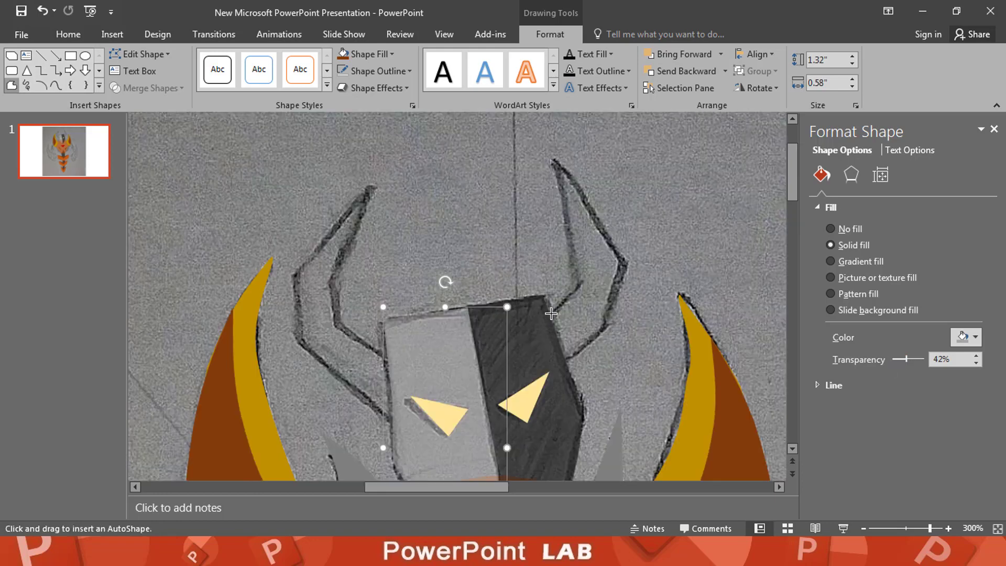
# Trace the right head horn as a closed freeform about 1.05" high and 0.37" wide.
pyautogui.click(549, 316)
pyautogui.click(580, 284)
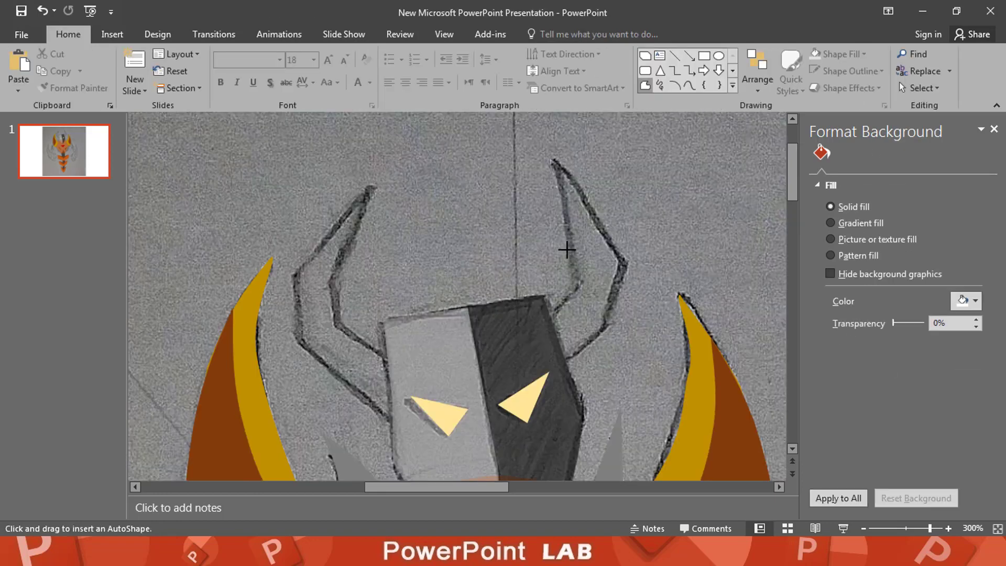
pyautogui.click(551, 150)
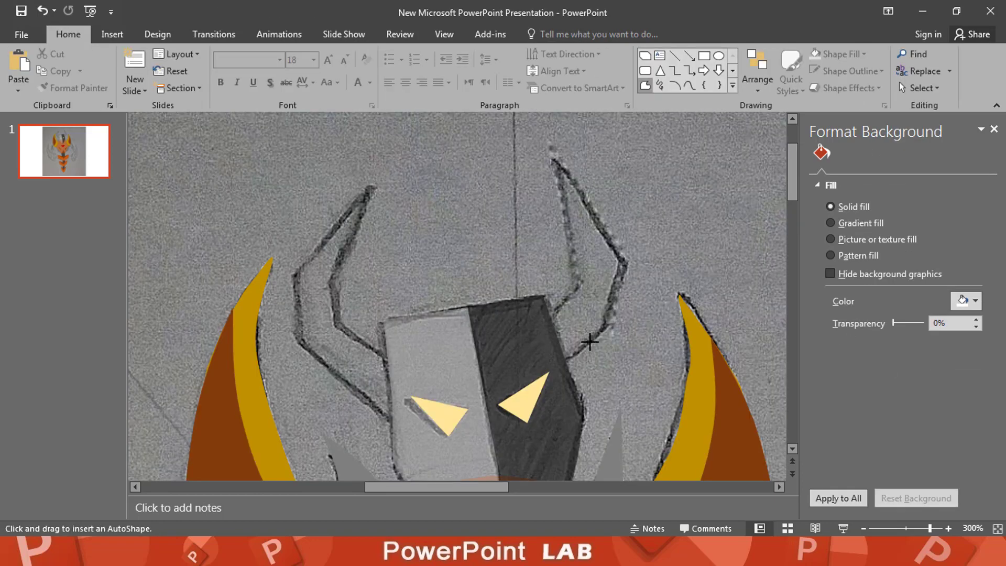
pyautogui.click(554, 310)
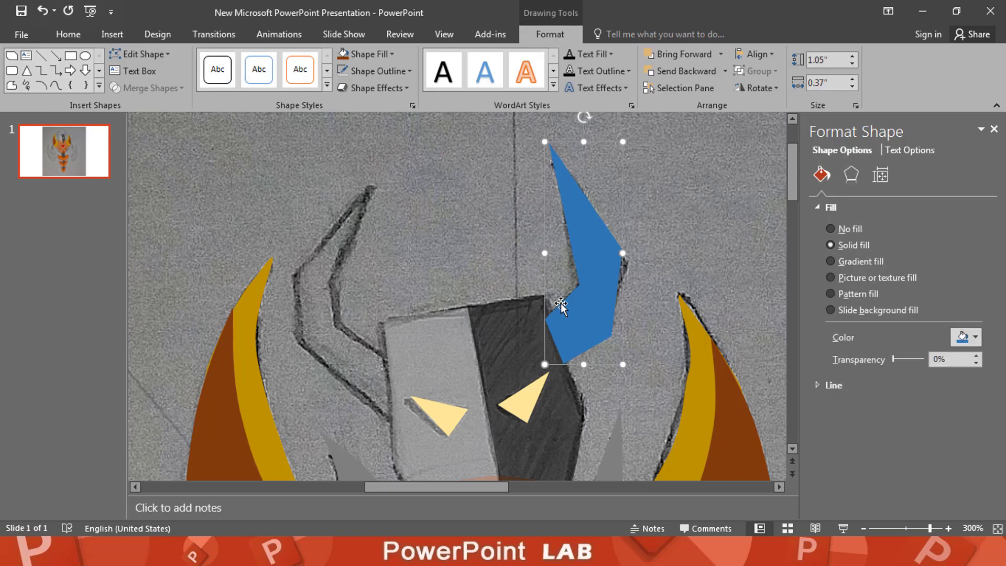
# Trace the left head horn as a closed freeform from its tip down to the side of the face.
pyautogui.click(16, 86)
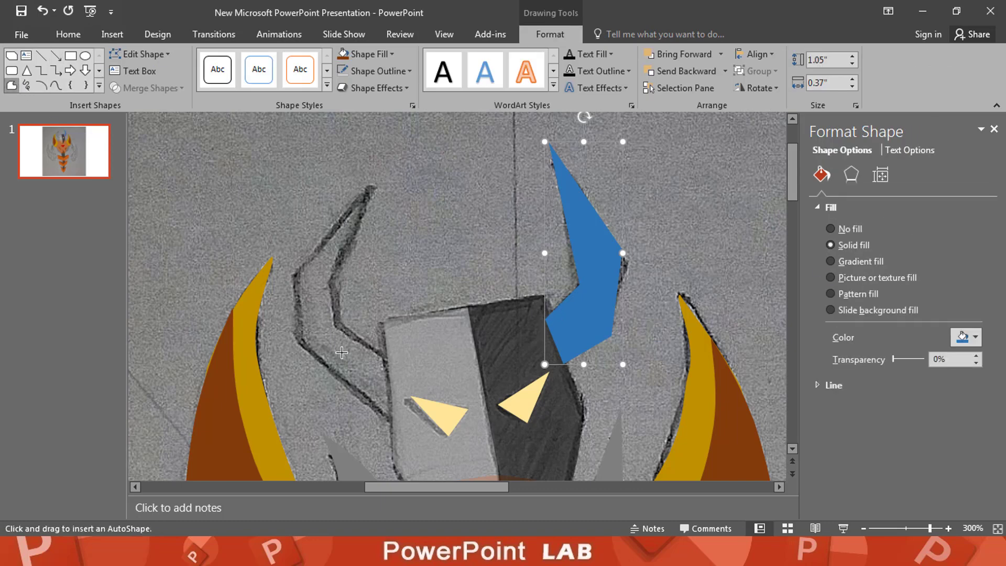
pyautogui.moveTo(377, 166)
pyautogui.mouseDown()
pyautogui.moveTo(303, 262)
pyautogui.moveTo(299, 341)
pyautogui.moveTo(393, 426)
pyautogui.moveTo(385, 363)
pyautogui.mouseUp()
pyautogui.doubleClick(385, 362)
# Move the outer edge and base points of the right head horn to follow the pencil outline.
pyautogui.click(579, 335)
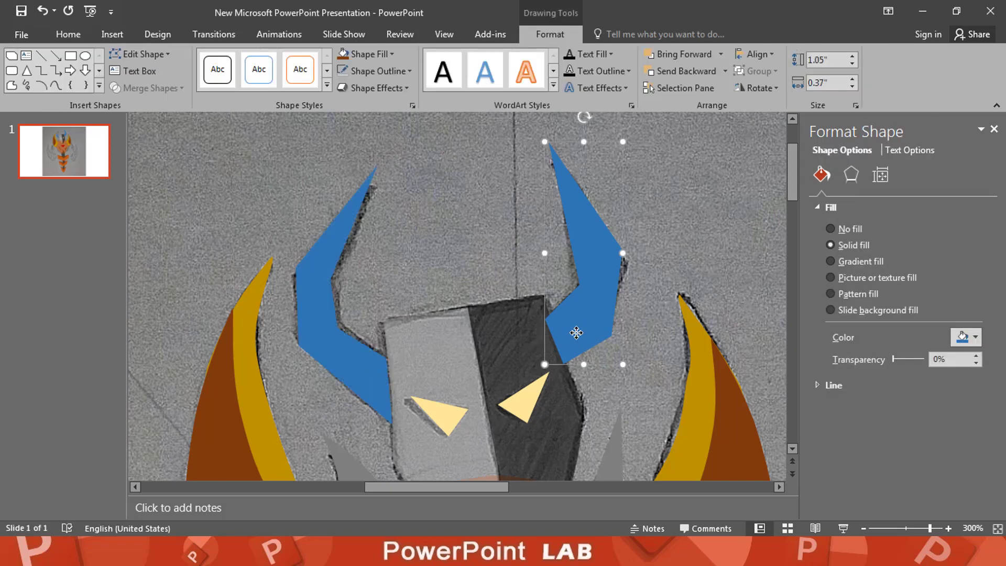
pyautogui.rightClick(579, 335)
pyautogui.click(602, 172)
pyautogui.moveTo(563, 364); pyautogui.dragTo(565, 370)
pyautogui.moveTo(612, 335); pyautogui.dragTo(610, 329)
pyautogui.moveTo(622, 250); pyautogui.dragTo(622, 262)
pyautogui.moveTo(612, 330); pyautogui.dragTo(607, 328)
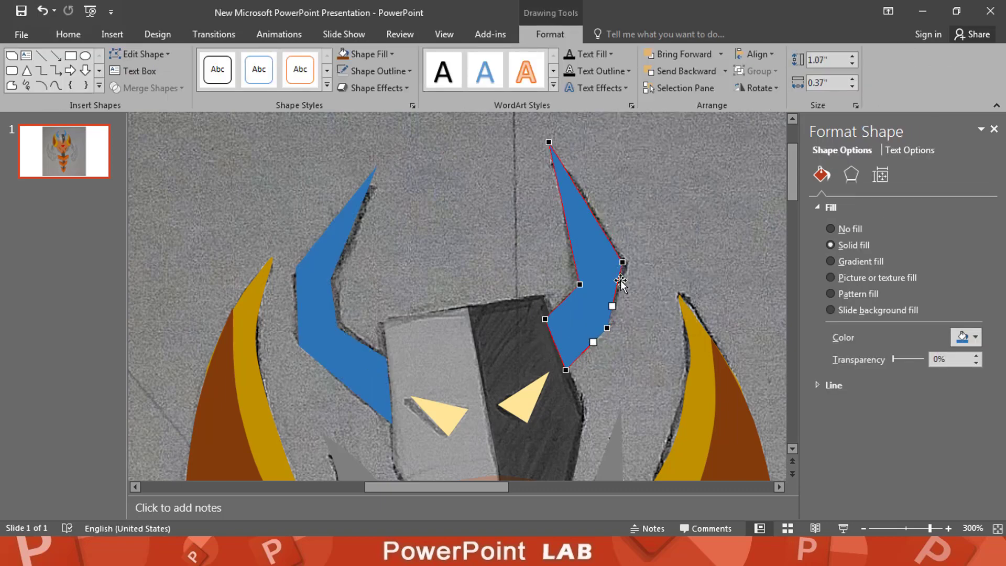
pyautogui.click(524, 345)
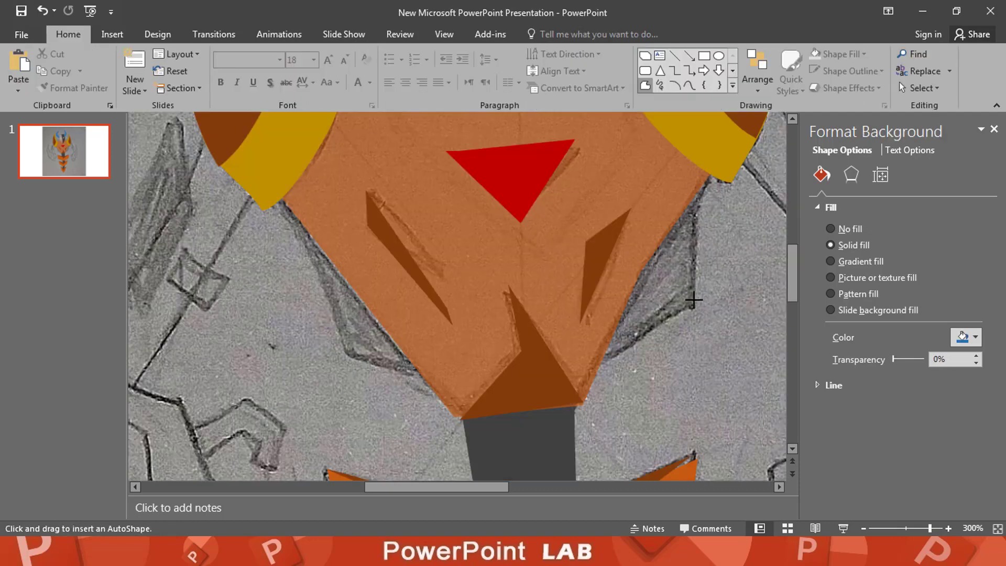
# Trace the shaded fin on the right side of the torso as a triangular freeform about 0.81" high and 0.48" wide.
pyautogui.click(693, 299)
pyautogui.click(592, 363)
pyautogui.doubleClick(695, 191)
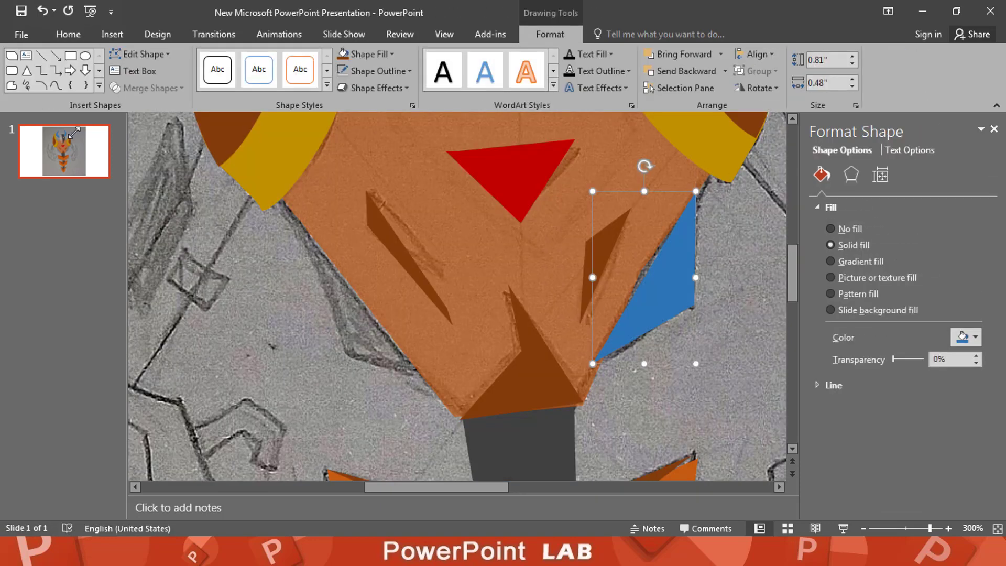
# Trace the matching shaded fin on the left side of the torso as a closed freeform.
pyautogui.click(11, 85)
pyautogui.click(298, 224)
pyautogui.click(347, 356)
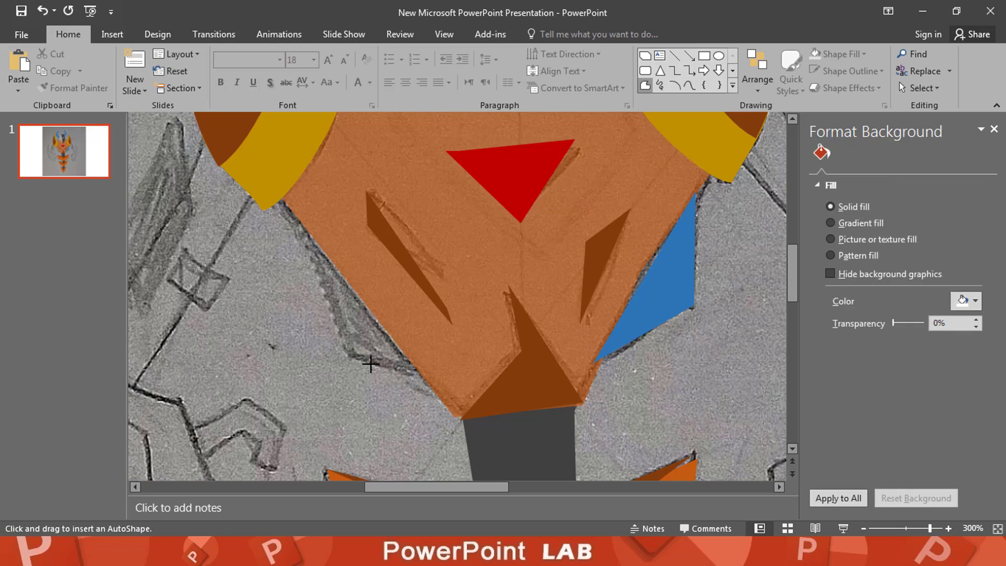
pyautogui.click(294, 218)
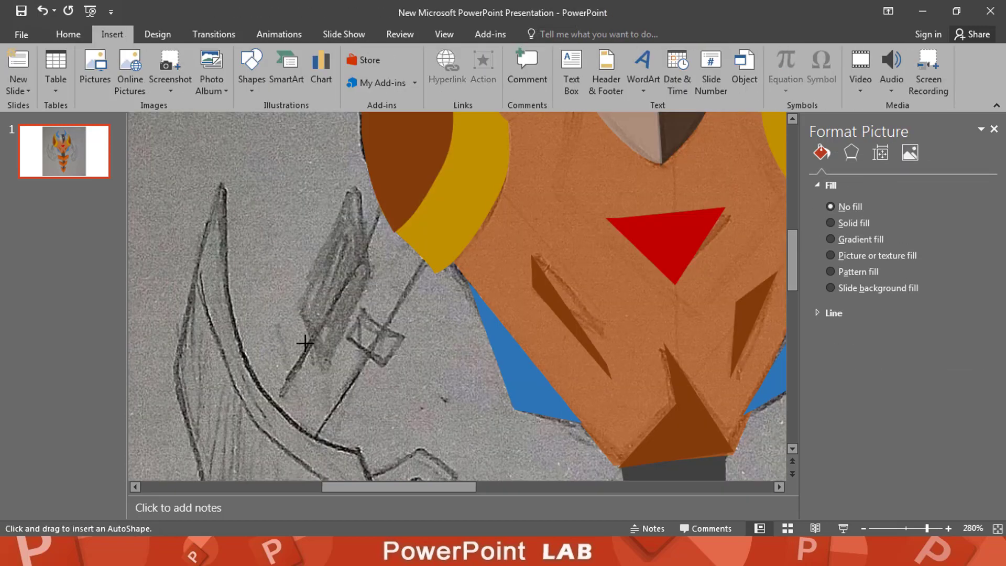
# Trace the left arm below the shoulder horn as a freeform about 1.29" high and 0.82" wide, and fill it with dark gray.
pyautogui.click(271, 405)
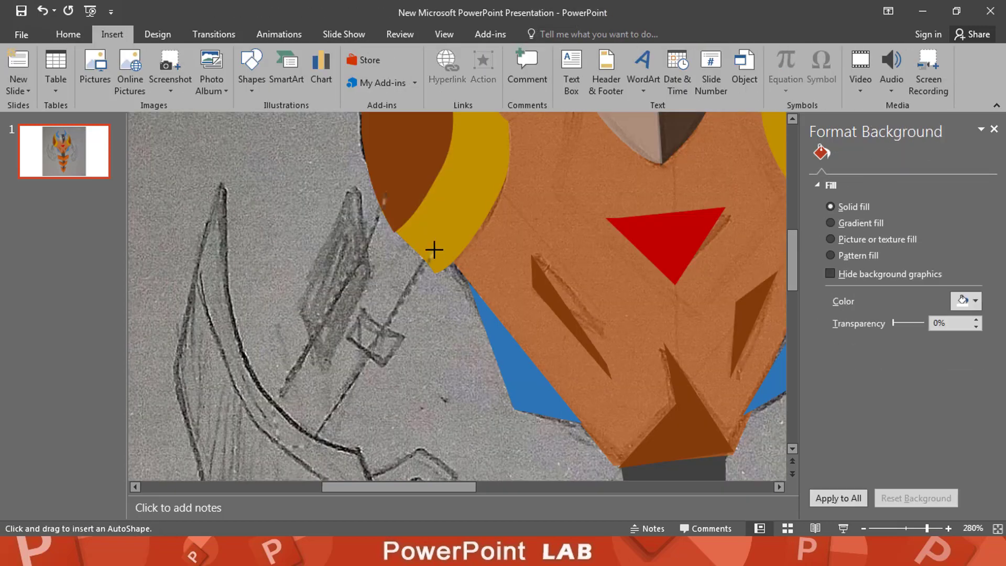
pyautogui.click(433, 250)
pyautogui.doubleClick(386, 194)
pyautogui.click(967, 337)
pyautogui.click(910, 413)
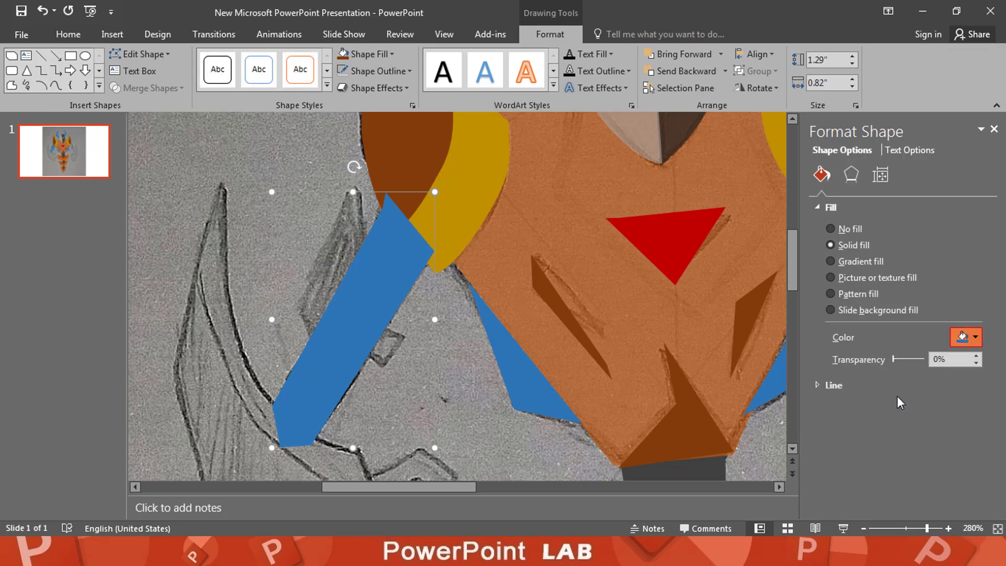
# Trace the shaded spike on the outer side of the left arm as a freeform about 0.93" high and 0.35" wide, and fill it near-black.
pyautogui.click(370, 259)
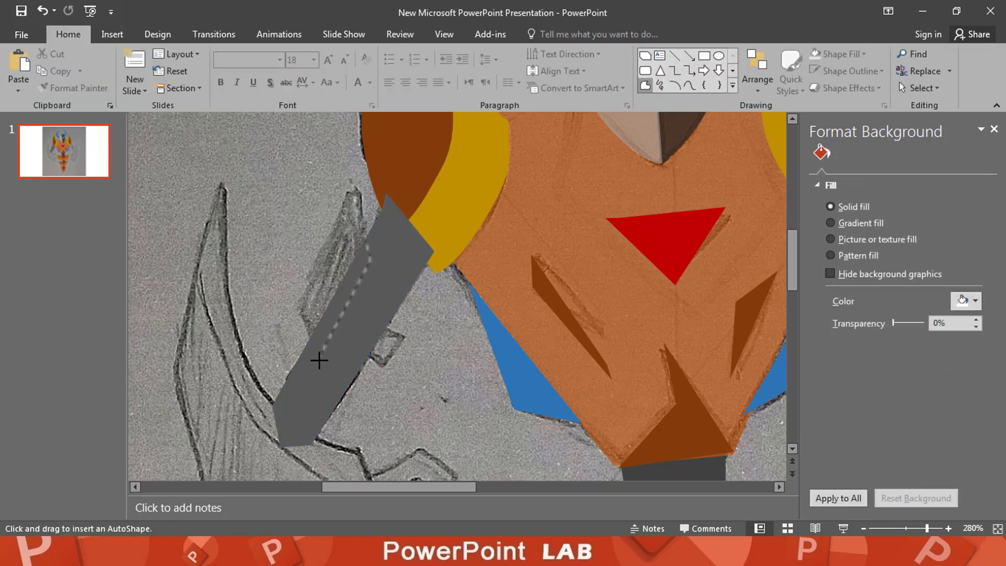
pyautogui.click(319, 360)
pyautogui.click(301, 303)
pyautogui.doubleClick(348, 175)
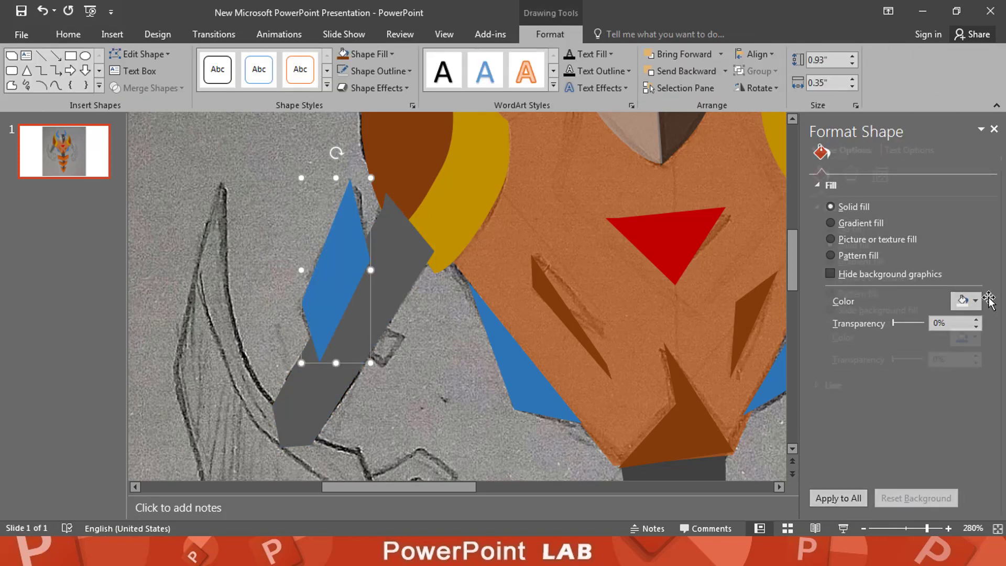
pyautogui.click(973, 338)
pyautogui.click(898, 420)
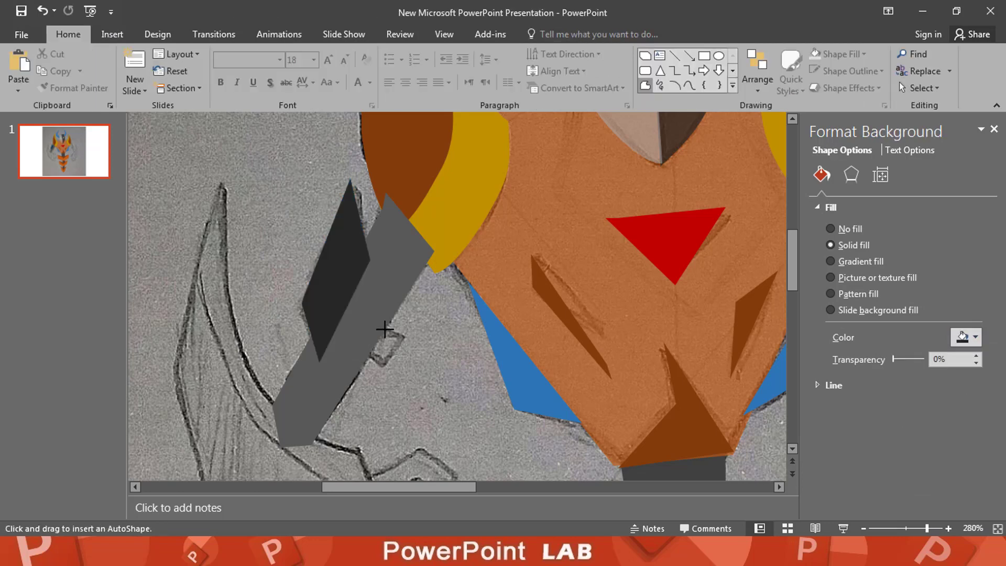
# Trace the small spike on the inner side of the left arm as a freeform about 0.27" high and 0.44" wide, and fill it near-black.
pyautogui.click(357, 316)
pyautogui.click(341, 355)
pyautogui.click(357, 315)
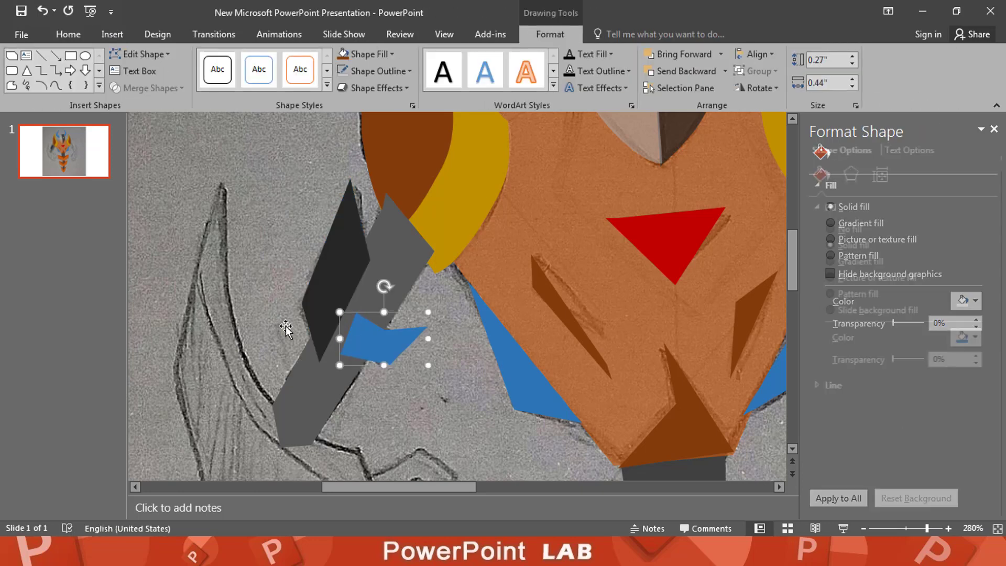
pyautogui.click(971, 340)
pyautogui.click(898, 415)
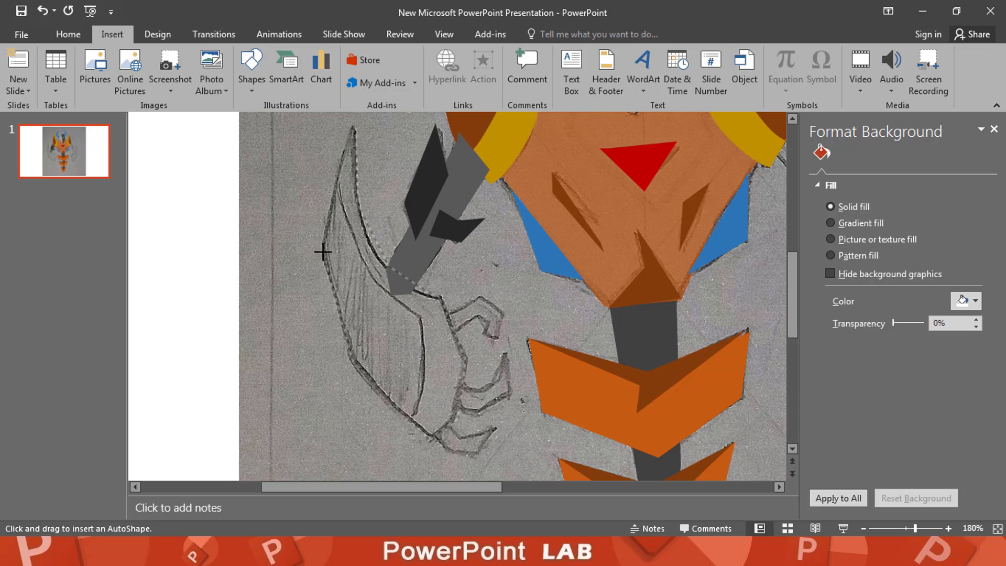
# Trace the large forearm blade as a freeform about 2.44" high and 1.13" wide, and curve its outer edge along the sketch.
pyautogui.click(351, 129)
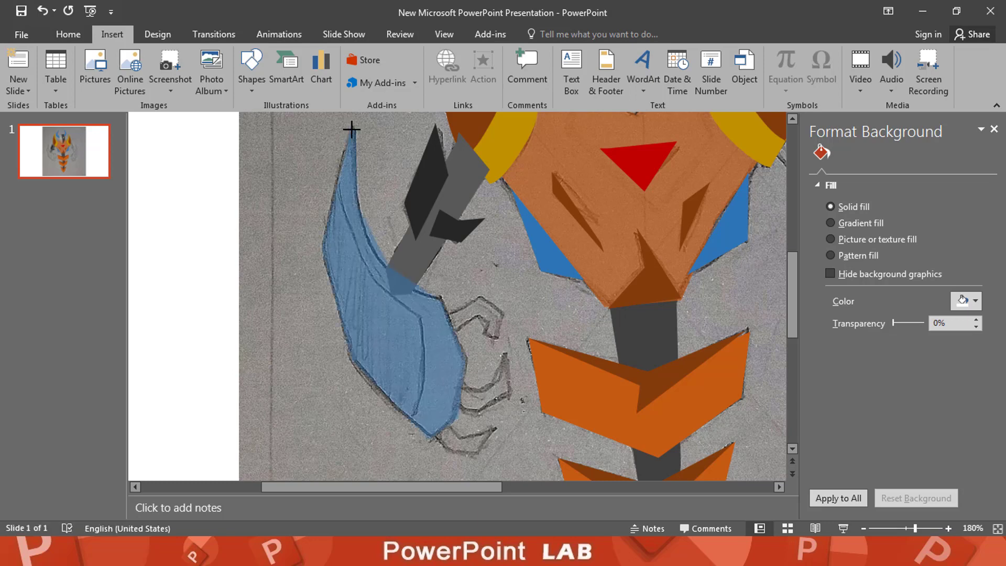
pyautogui.rightClick(405, 344)
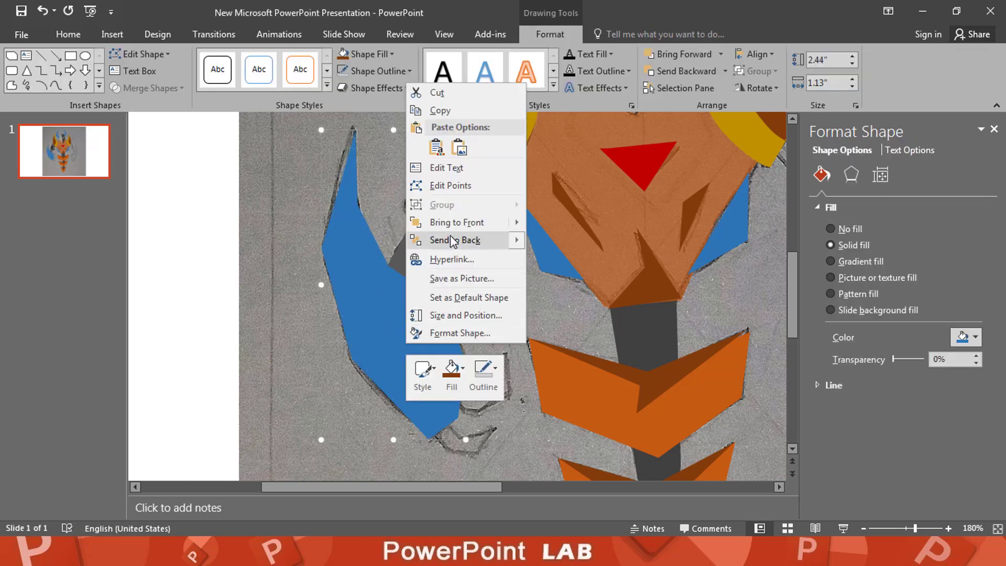
pyautogui.click(447, 187)
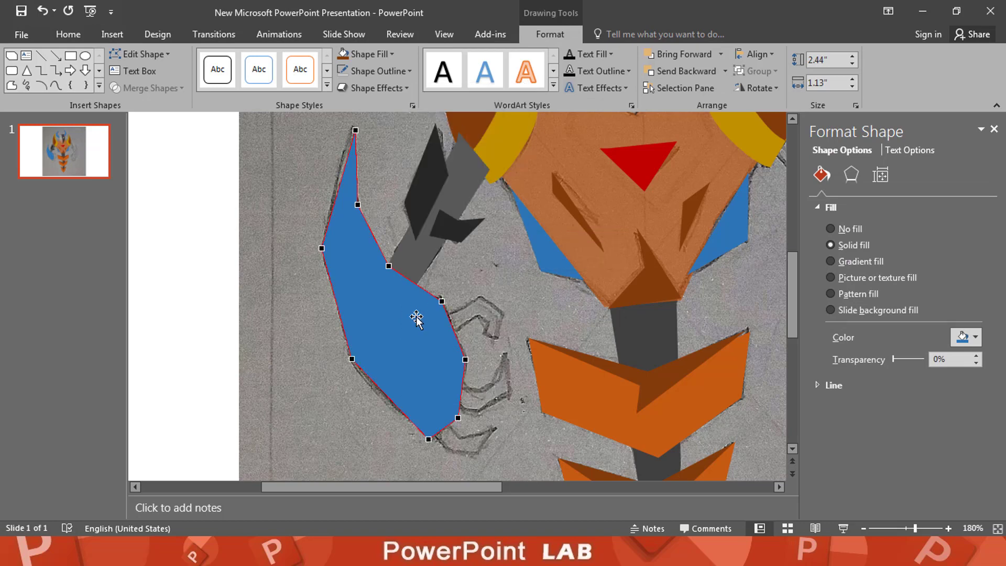
pyautogui.rightClick(352, 358)
pyautogui.click(413, 454)
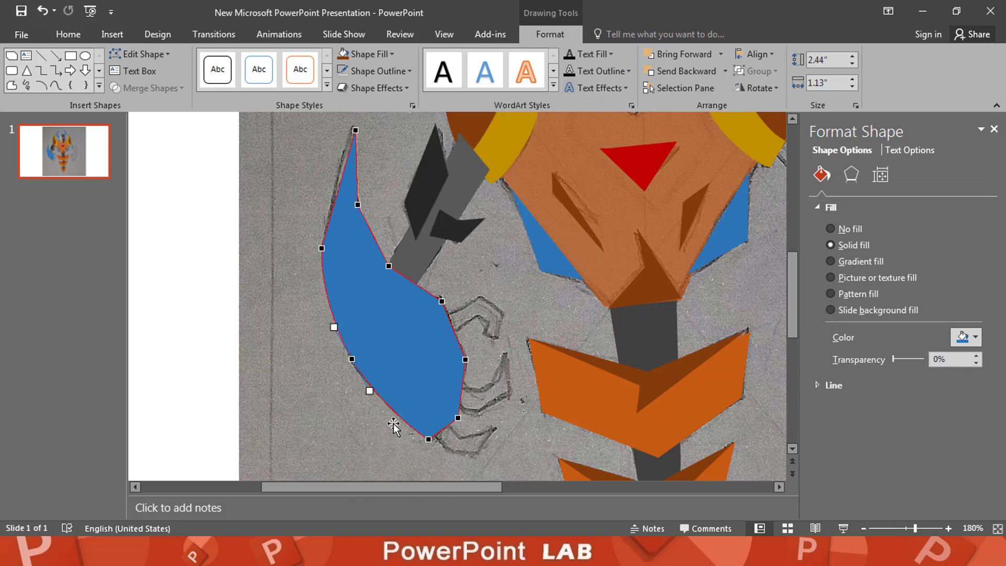
pyautogui.click(324, 248)
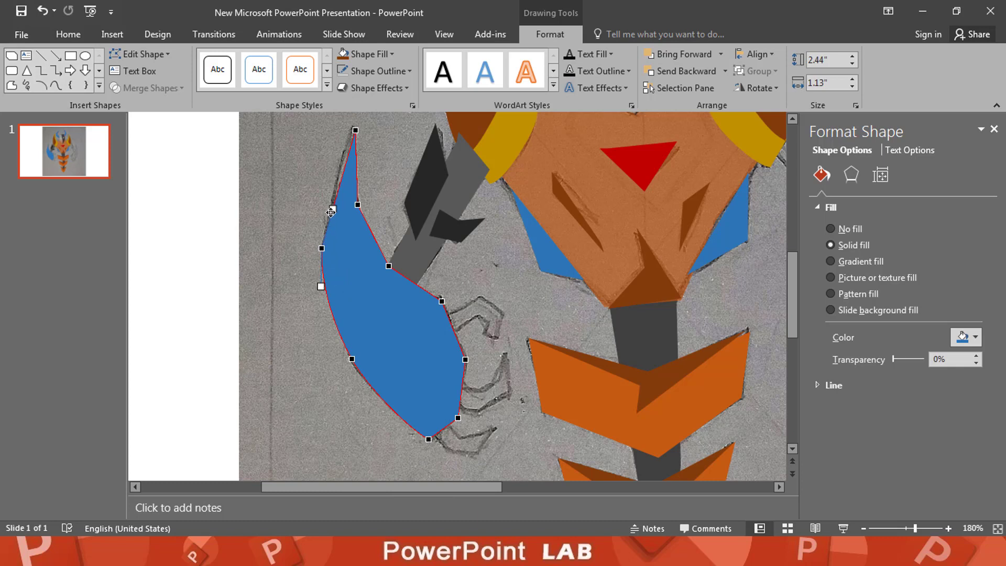
pyautogui.moveTo(330, 212); pyautogui.dragTo(352, 158)
# Curve the inner edge of the forearm blade between its tip and the arm to match the pencil outline.
pyautogui.rightClick(357, 204)
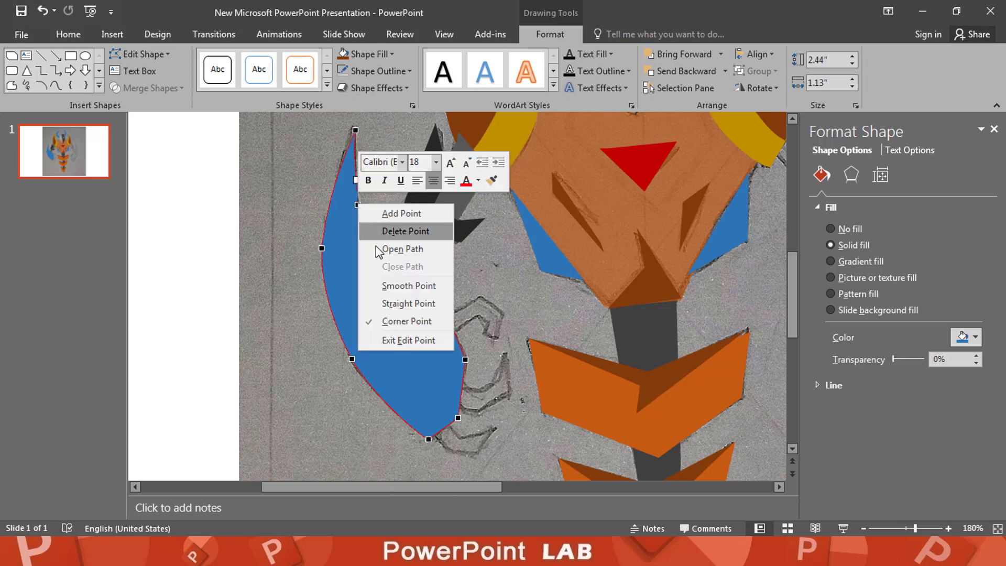
pyautogui.click(412, 303)
pyautogui.moveTo(369, 226); pyautogui.dragTo(367, 228)
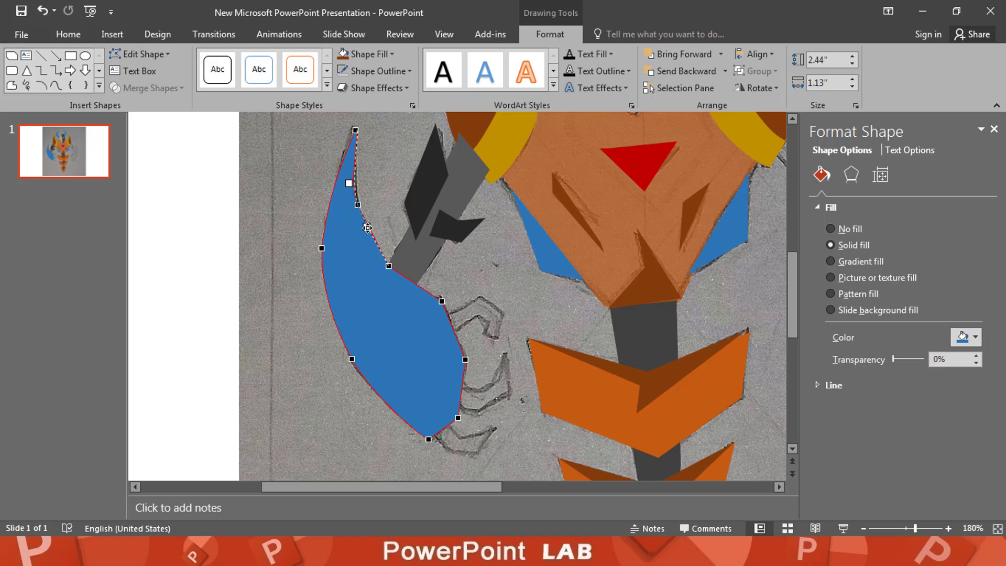
pyautogui.click(390, 265)
pyautogui.moveTo(387, 265); pyautogui.dragTo(386, 266)
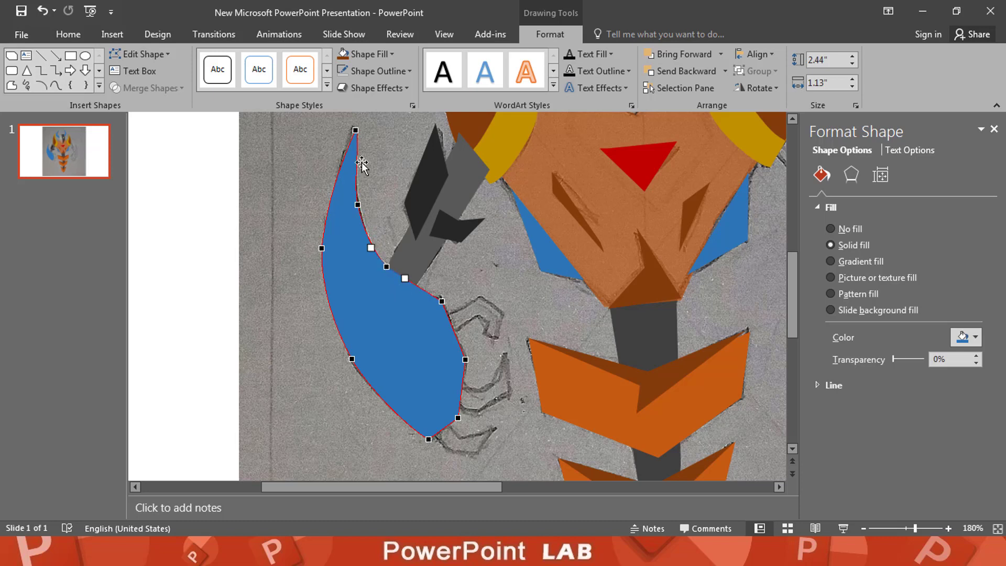
pyautogui.click(356, 130)
pyautogui.click(386, 266)
# Curve the finger-side and bottom edges of the forearm blade along the sketch, and set its fill transparency to 30%.
pyautogui.click(441, 301)
pyautogui.click(465, 360)
pyautogui.rightClick(465, 358)
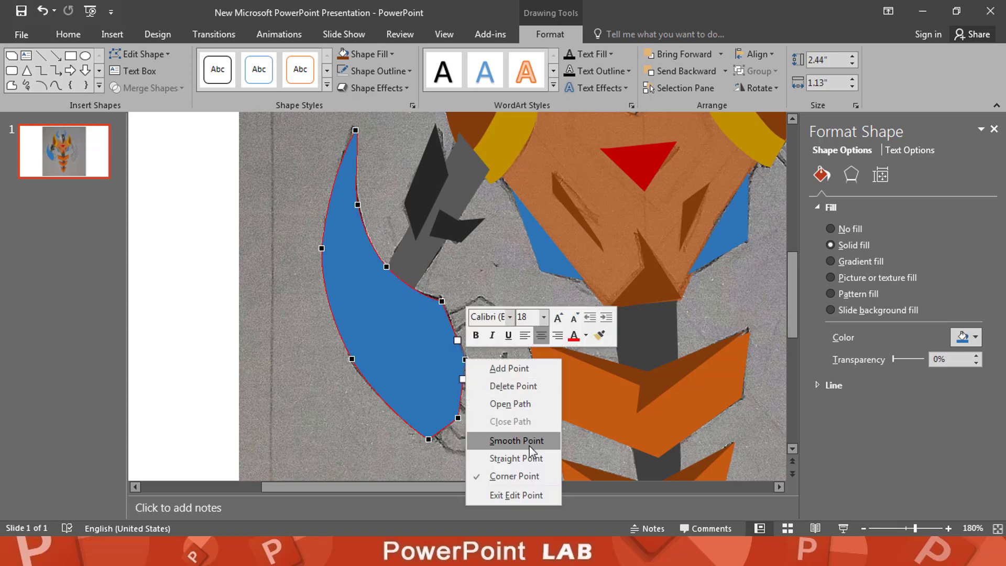
pyautogui.click(518, 438)
pyautogui.rightClick(459, 417)
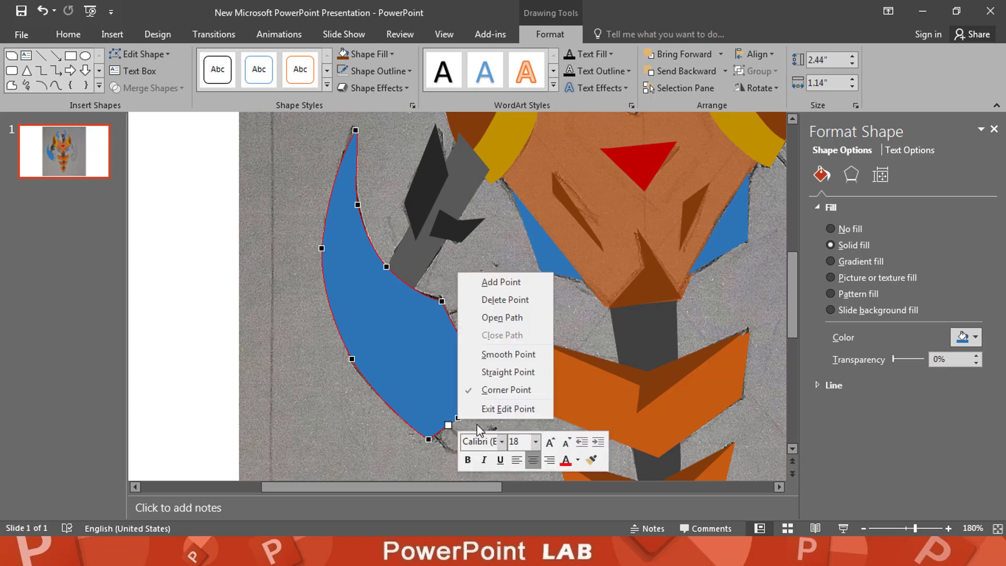
pyautogui.click(485, 374)
pyautogui.moveTo(472, 410); pyautogui.dragTo(454, 418)
pyautogui.moveTo(894, 360); pyautogui.dragTo(902, 358)
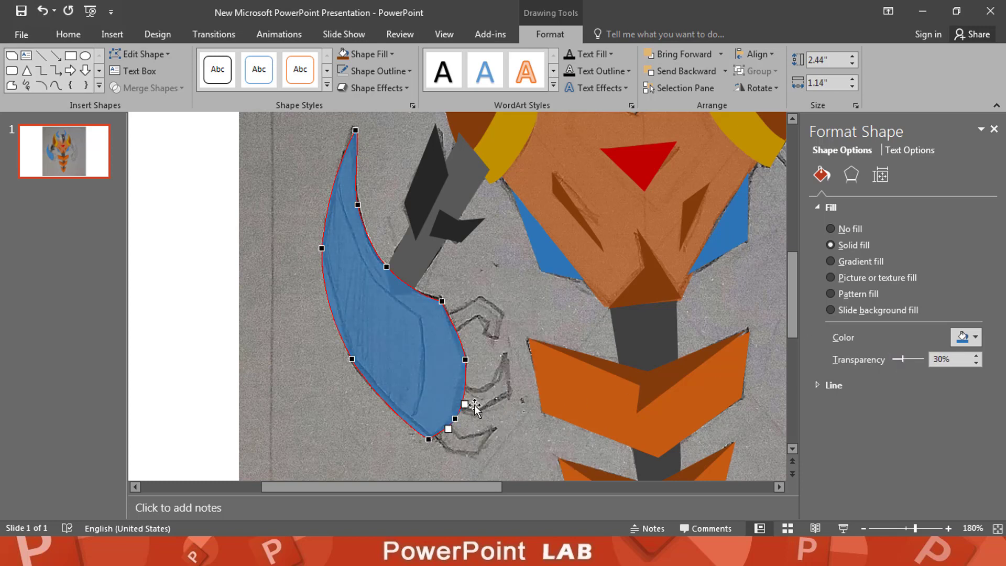
pyautogui.click(465, 359)
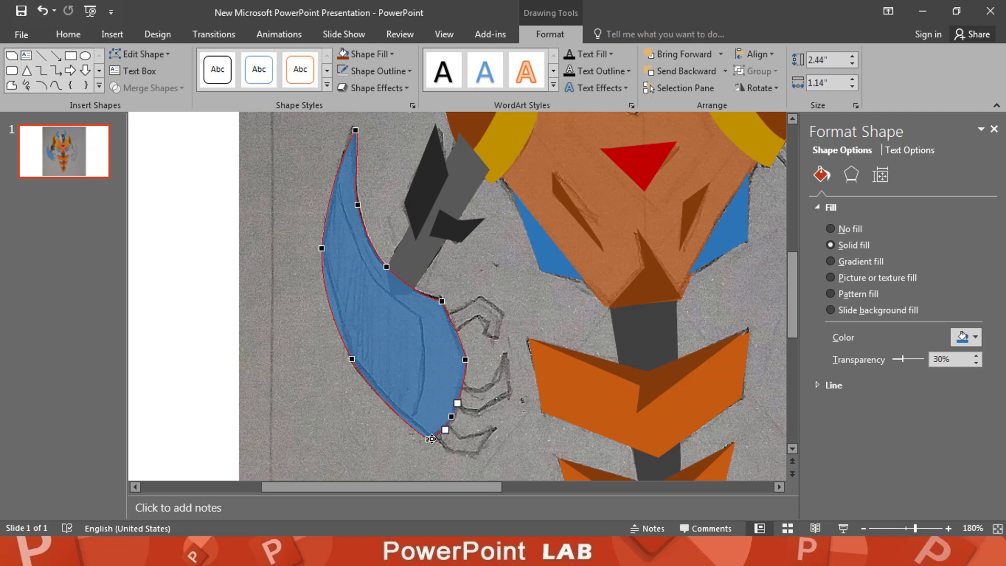
pyautogui.moveTo(430, 439); pyautogui.dragTo(406, 429)
# Trace the shaded panel inside the forearm blade as a freeform about 1.9" high and 0.81" wide, and fill it with dark brown.
pyautogui.click(12, 86)
pyautogui.click(338, 181)
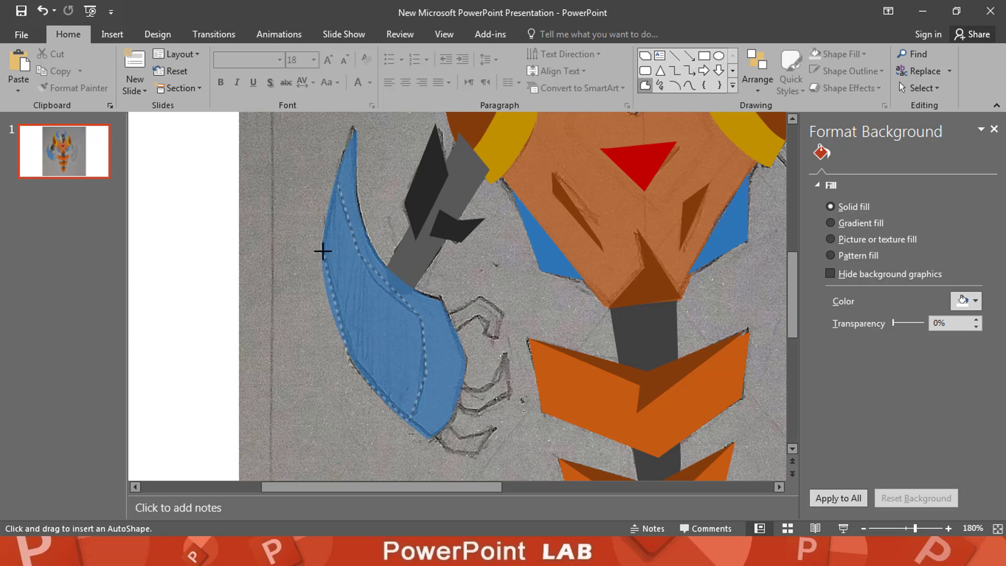
pyautogui.click(334, 178)
pyautogui.click(969, 337)
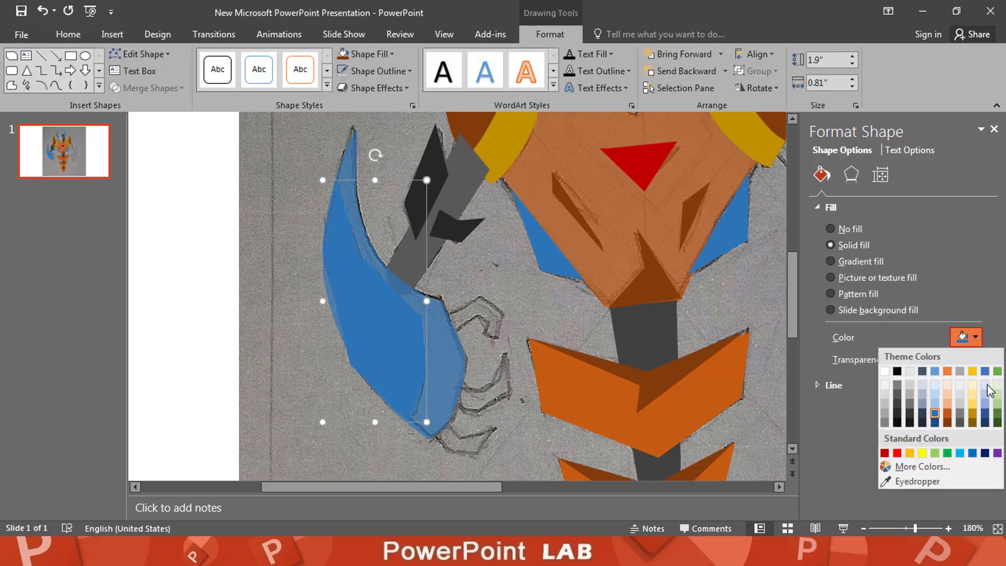
pyautogui.click(948, 421)
# Move the brown panel's upper tip and curve its outer edge to follow the blade's outline.
pyautogui.rightClick(382, 330)
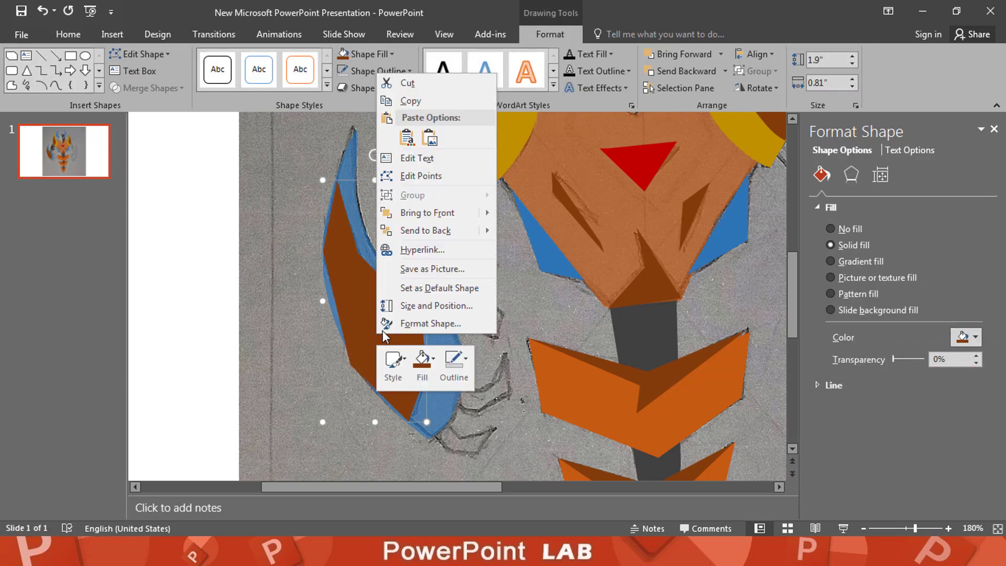
pyautogui.click(419, 176)
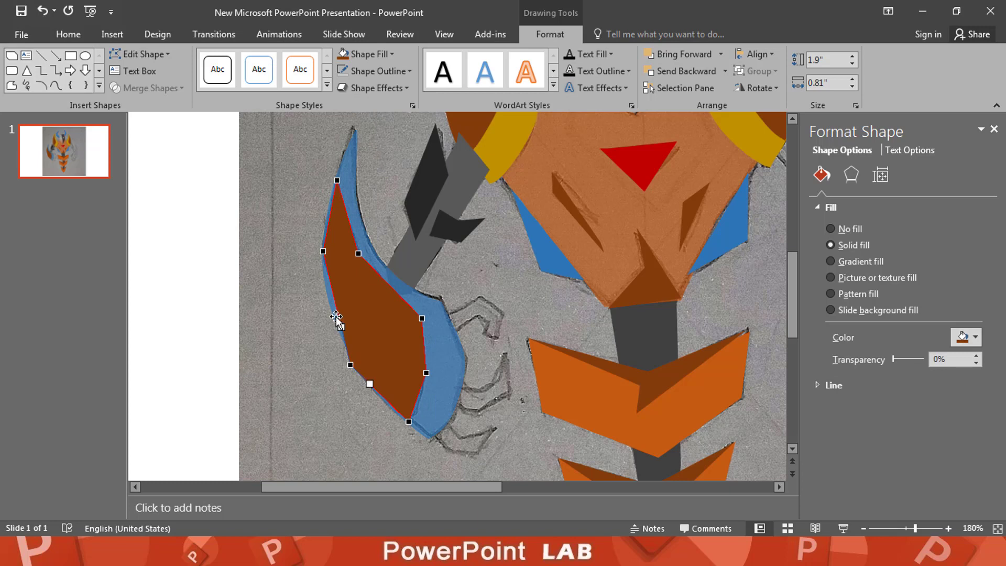
pyautogui.click(323, 252)
pyautogui.click(337, 180)
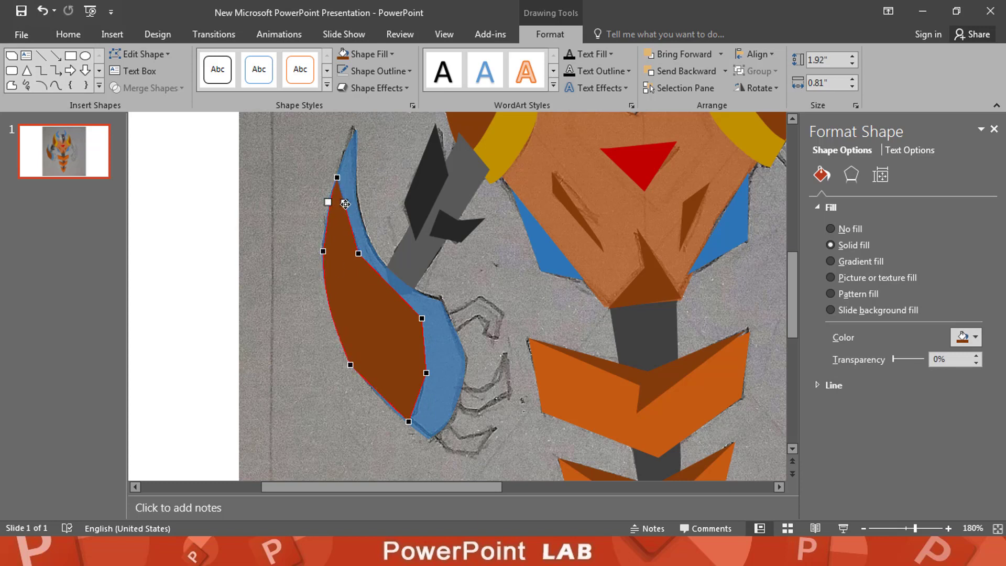
pyautogui.moveTo(328, 202); pyautogui.dragTo(324, 202)
# Curve the upper inner edge of the brown panel with a straight point and adjusted handles to follow the pencil line.
pyautogui.click(358, 254)
pyautogui.rightClick(352, 257)
pyautogui.click(414, 355)
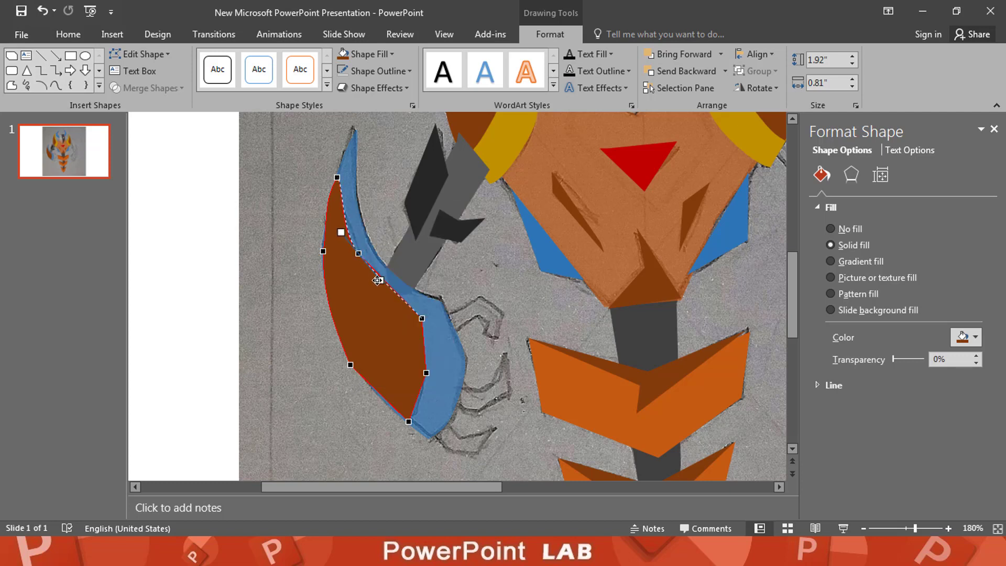
pyautogui.click(422, 319)
pyautogui.moveTo(401, 298); pyautogui.dragTo(394, 304)
# Bend the brown panel's finger-side edge near its lower end, and undo the last adjustment.
pyautogui.rightClick(427, 374)
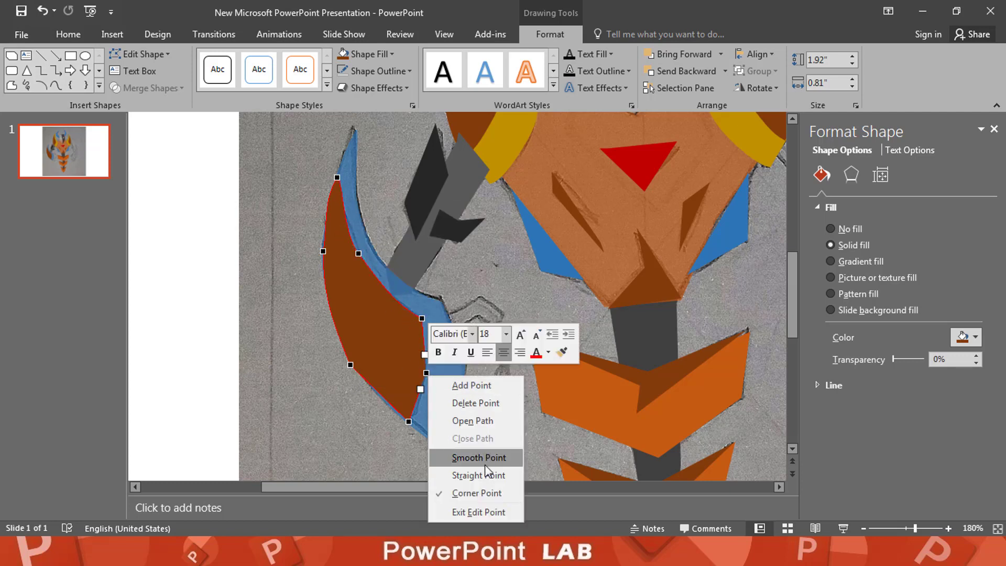
pyautogui.click(483, 474)
pyautogui.moveTo(428, 392); pyautogui.dragTo(423, 392)
pyautogui.click(408, 422)
pyautogui.moveTo(425, 430); pyautogui.dragTo(426, 417)
pyautogui.hotkey('ctrl', 'z')
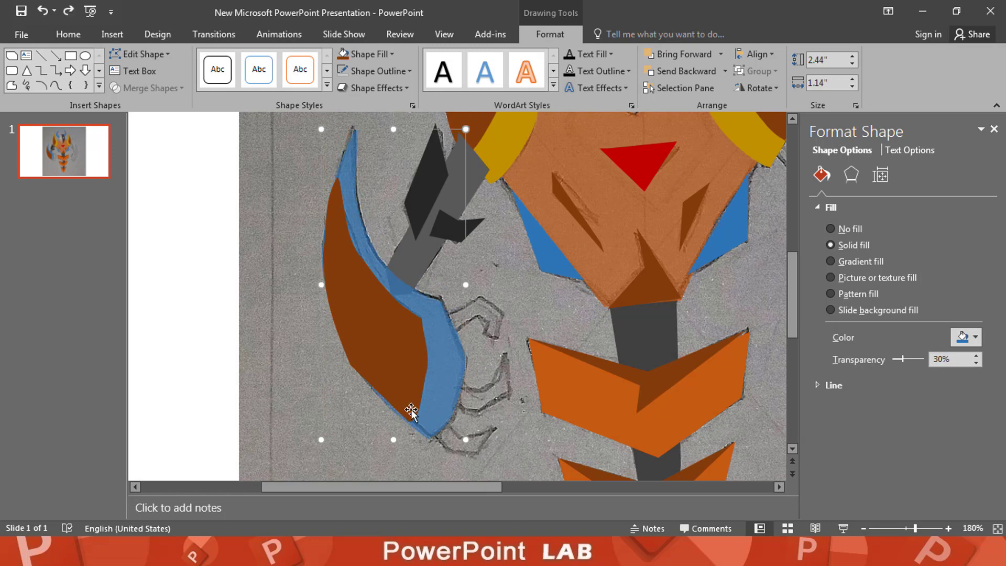
# Set the brown panel's transparency to 44% and realign its lower finger-side edge with the pencil line.
pyautogui.click(412, 410)
pyautogui.moveTo(893, 360); pyautogui.dragTo(907, 360)
pyautogui.rightClick(403, 385)
pyautogui.click(461, 224)
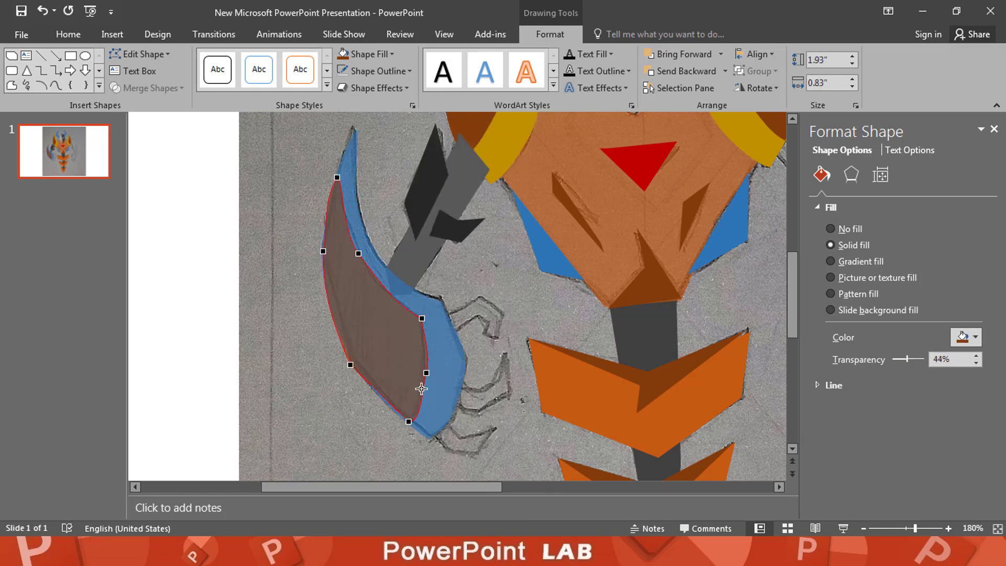
pyautogui.moveTo(423, 424); pyautogui.dragTo(387, 402)
pyautogui.click(425, 373)
pyautogui.click(409, 421)
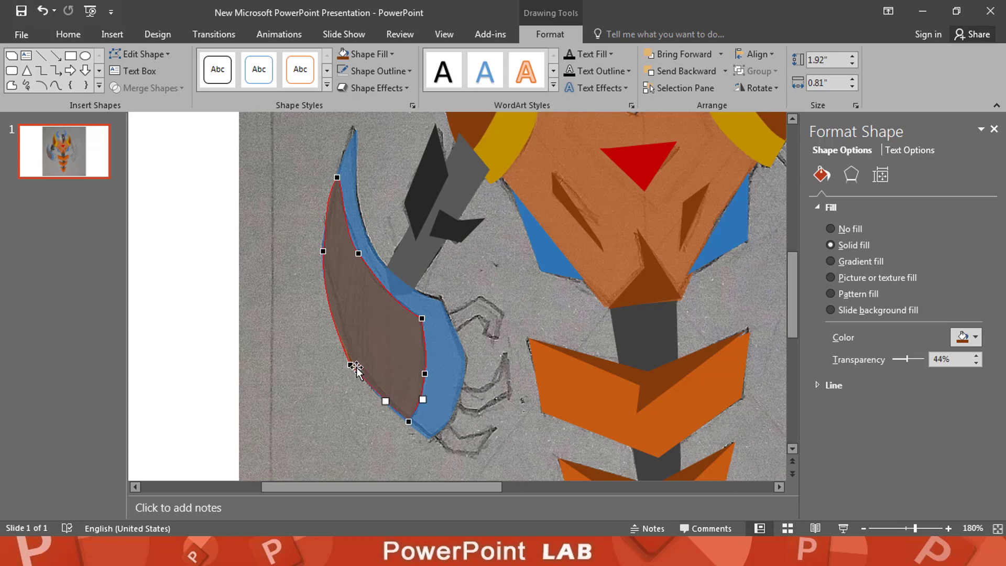
# Refine the brown panel's lower outer point and the curve beneath its upper tip to fit the sketch.
pyautogui.moveTo(351, 365); pyautogui.dragTo(353, 365)
pyautogui.click(337, 177)
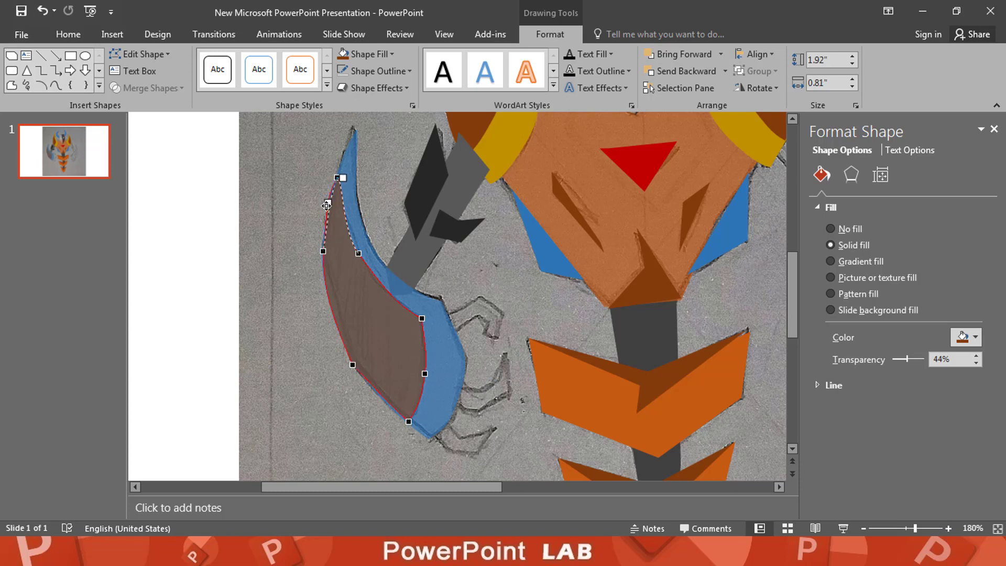
pyautogui.moveTo(343, 177); pyautogui.dragTo(351, 210)
pyautogui.click(358, 253)
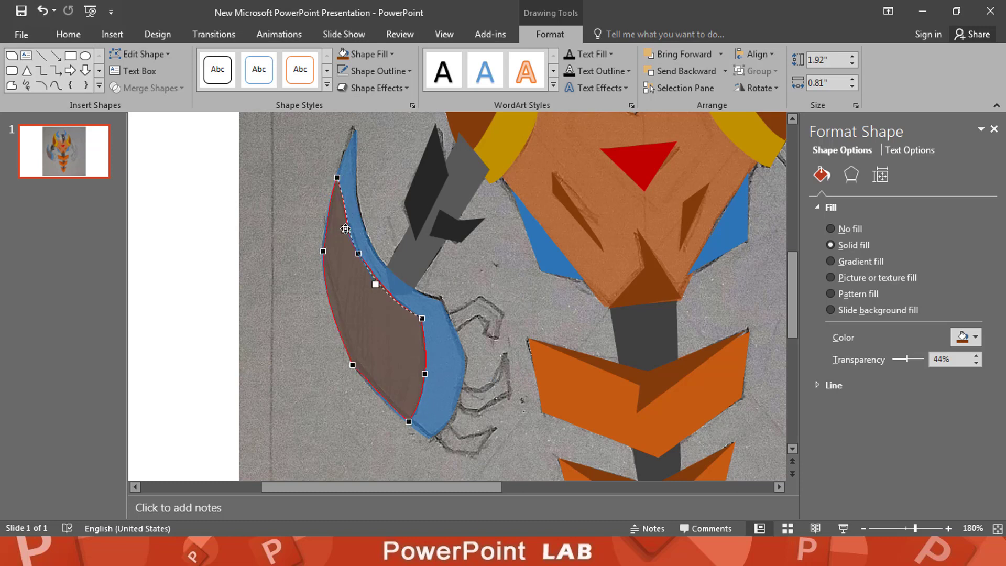
pyautogui.press('Escape')
# Make the brown panel opaque again and fill the surrounding forearm blade with dark orange.
pyautogui.moveTo(906, 359)
pyautogui.mouseDown()
pyautogui.moveTo(920, 360)
pyautogui.moveTo(881, 359)
pyautogui.moveTo(889, 363)
pyautogui.mouseUp()
pyautogui.click(444, 368)
pyautogui.click(968, 340)
pyautogui.click(947, 412)
pyautogui.click(302, 432)
# Trace the upper claw finger beside the forearm blade as a freeform about 0.36" high and 0.47" wide.
pyautogui.click(112, 34)
pyautogui.click(252, 68)
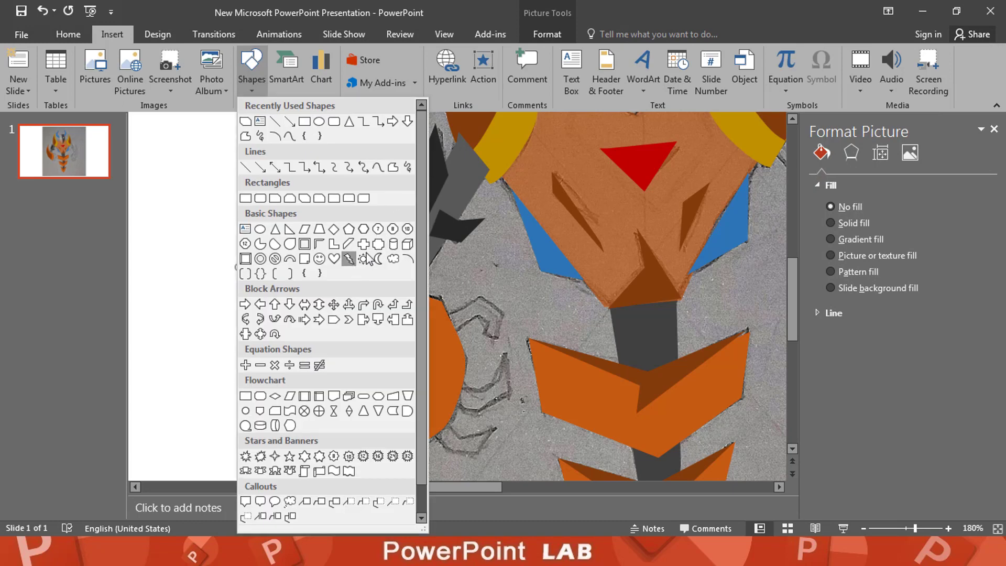
pyautogui.click(365, 255)
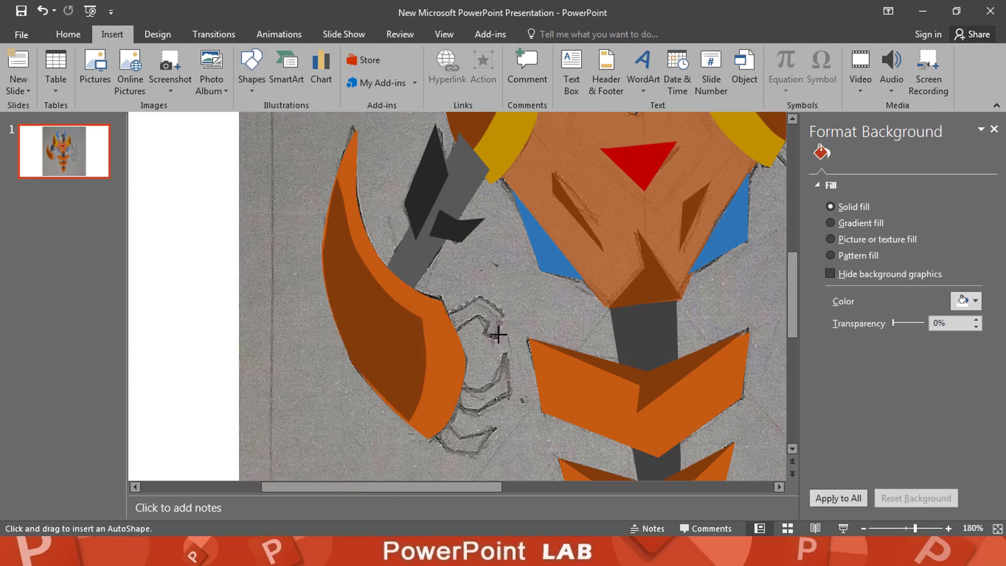
pyautogui.click(446, 325)
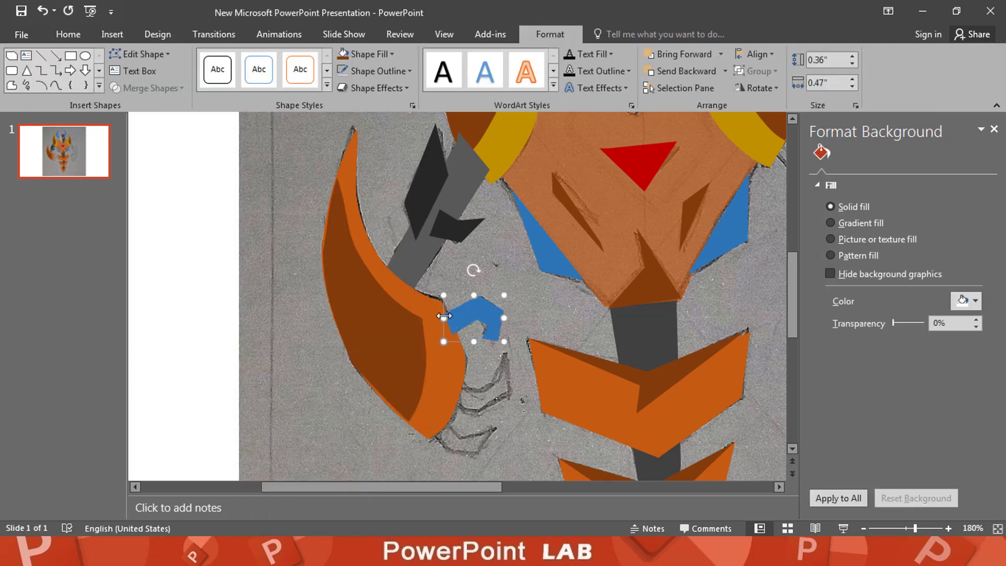
# Trace the middle claw finger as a freeform about 0.5" high and 0.49" wide.
pyautogui.click(460, 381)
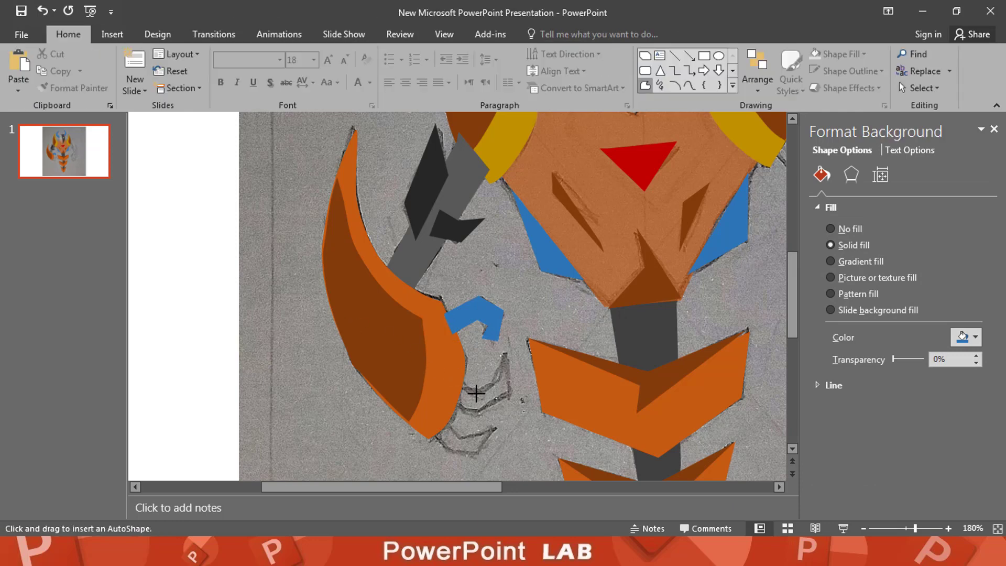
pyautogui.click(477, 394)
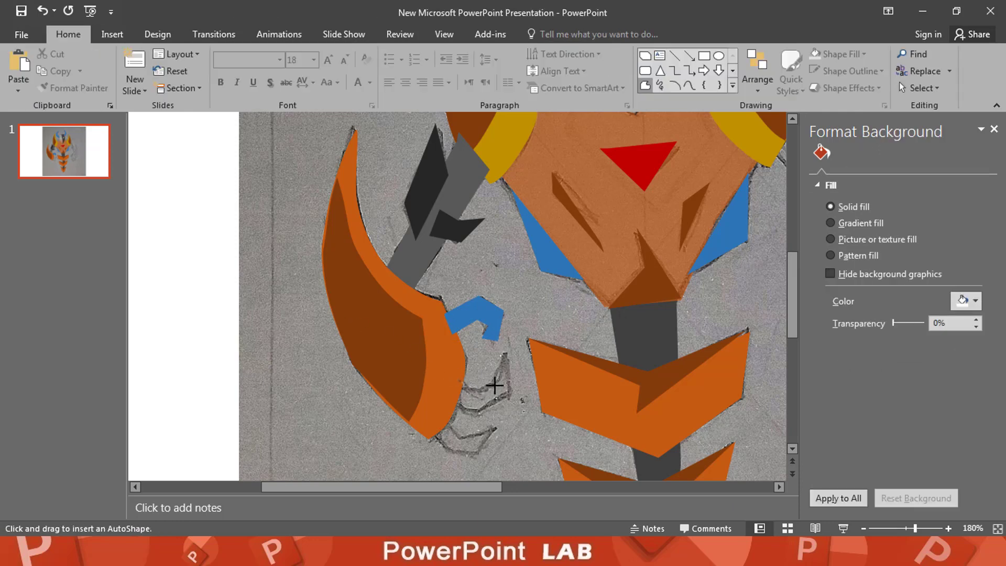
pyautogui.click(448, 404)
pyautogui.click(456, 382)
pyautogui.scroll(-1, 222, 217)
# Trace the lowest claw finger at the forearm blade's bottom tip as a closed freeform.
pyautogui.click(11, 84)
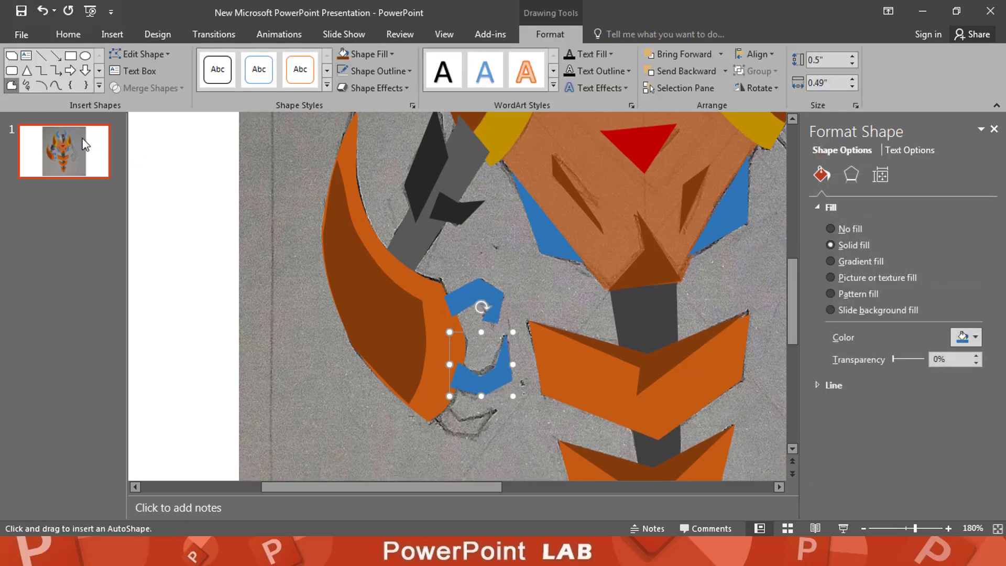
pyautogui.click(451, 405)
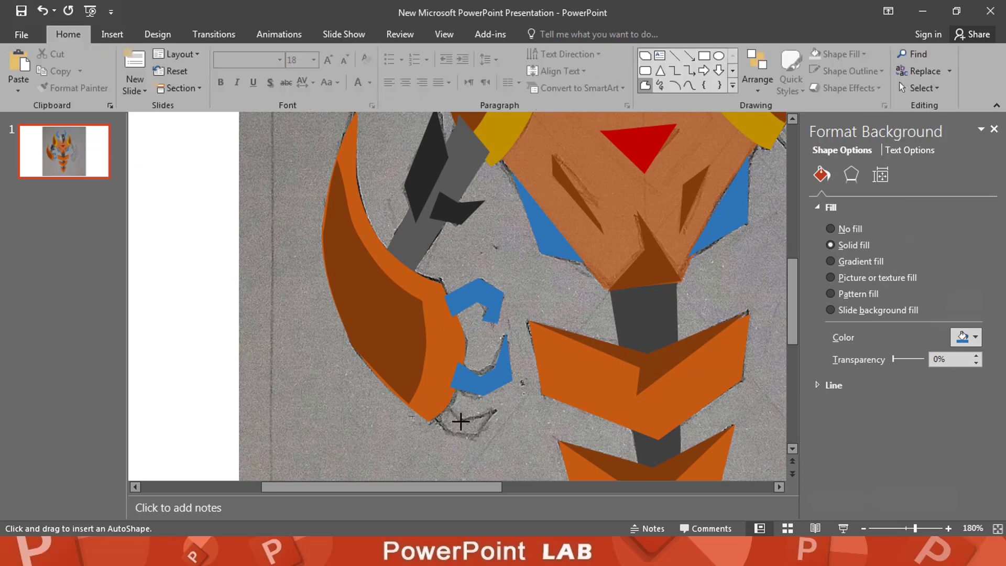
pyautogui.click(431, 412)
pyautogui.click(447, 437)
pyautogui.click(476, 439)
pyautogui.click(502, 411)
pyautogui.click(462, 420)
pyautogui.click(443, 400)
pyautogui.click(363, 418)
# Fill all three claw fingers beside the forearm blade with near-black gray.
pyautogui.click(474, 423)
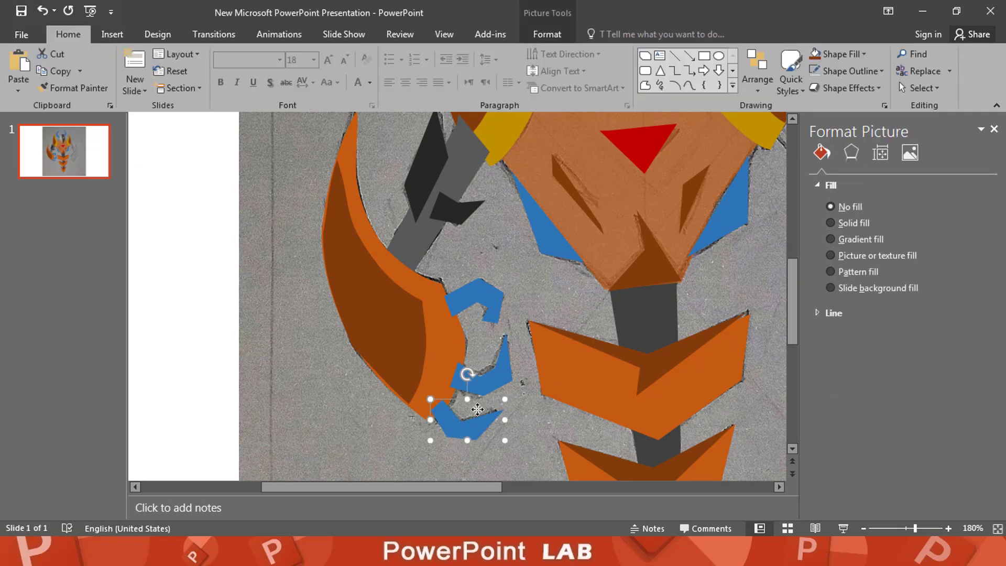
pyautogui.keyDown('shift'); pyautogui.click(485, 380); pyautogui.keyUp('shift')
pyautogui.keyDown('shift'); pyautogui.click(491, 321); pyautogui.keyUp('shift')
pyautogui.click(968, 337)
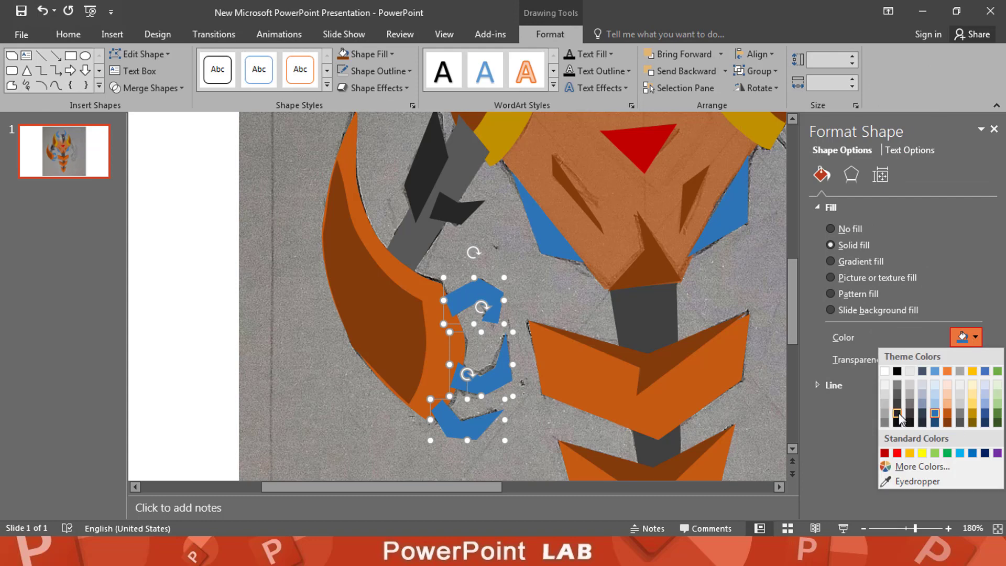
pyautogui.click(897, 414)
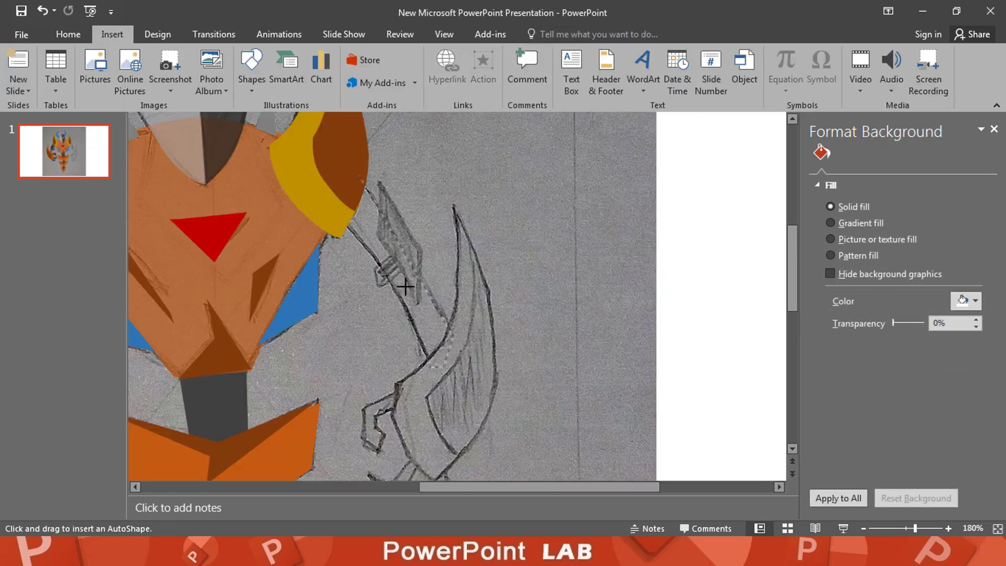
# Trace the opposite arm below the yellow shoulder as a freeform about 1.51" high and 0.96" wide, and fill it with dark gray.
pyautogui.click(332, 206)
pyautogui.click(359, 178)
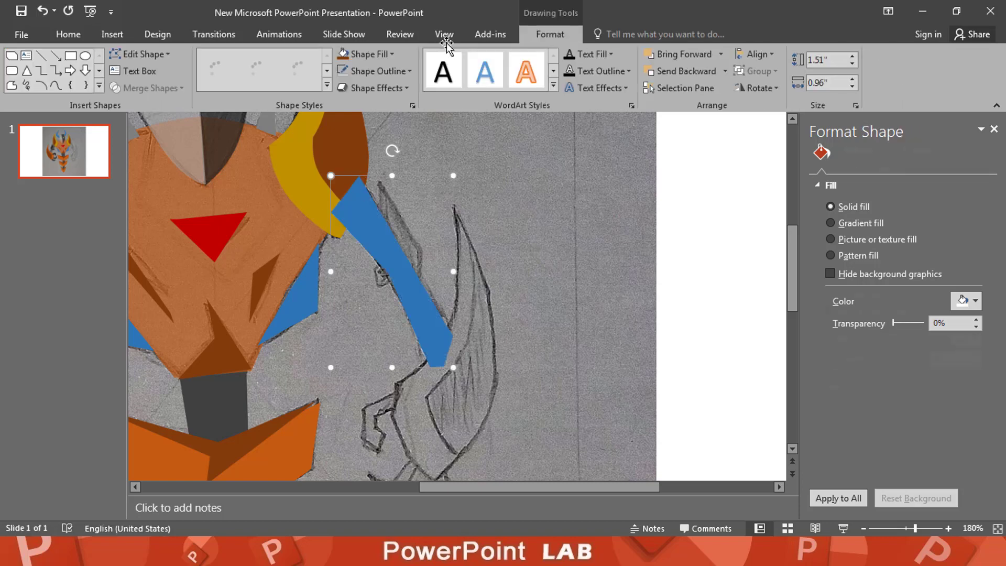
pyautogui.click(368, 59)
pyautogui.click(357, 112)
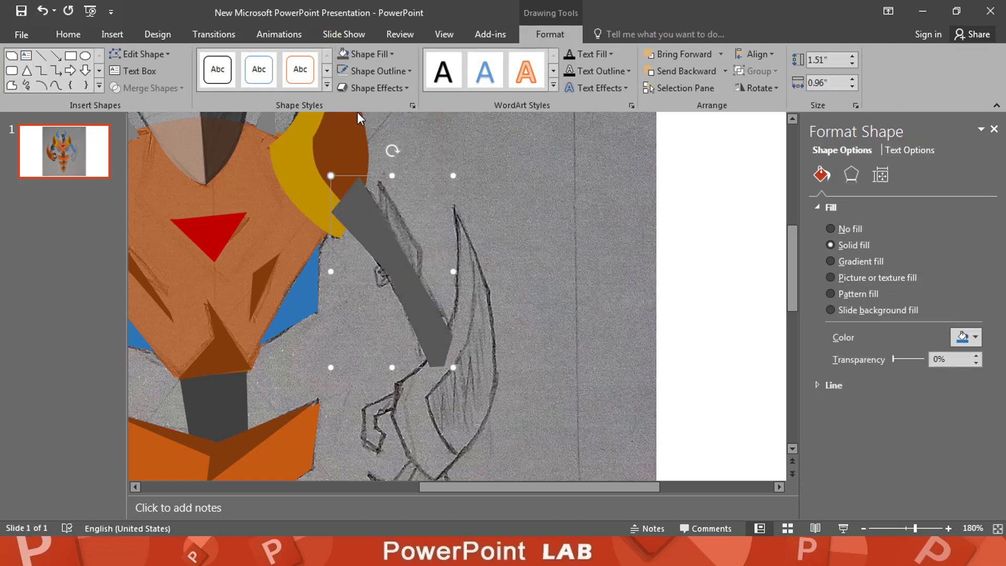
# Trace the long spike along the gray arm's outer edge, about 0.9" high and 0.37" wide, and fill it with near-black gray.
pyautogui.click(12, 85)
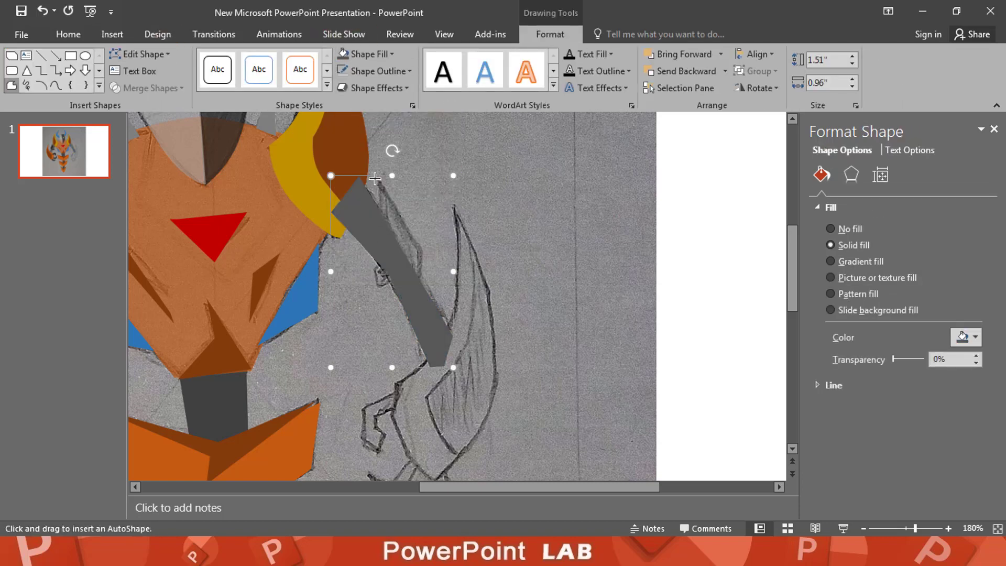
pyautogui.click(375, 179)
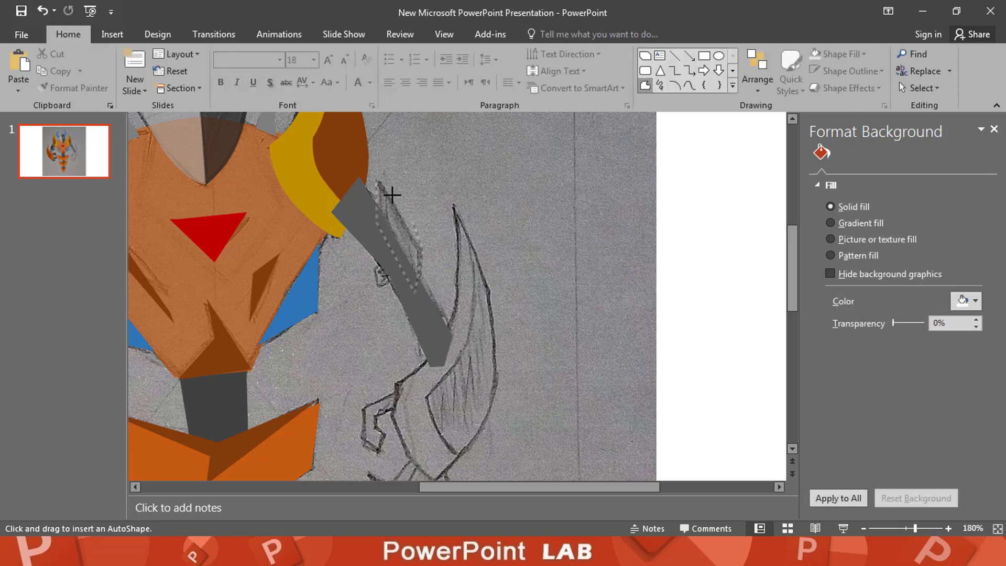
pyautogui.click(376, 179)
pyautogui.click(380, 58)
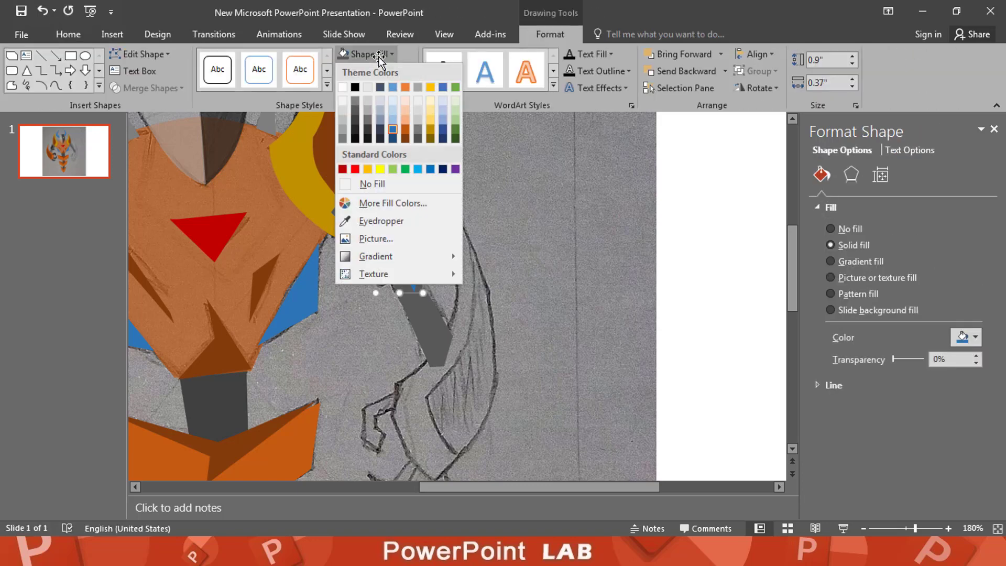
pyautogui.click(355, 130)
# Trace the small barb on the gray arm's inner edge as a freeform and fill it with the same near-black gray.
pyautogui.click(11, 85)
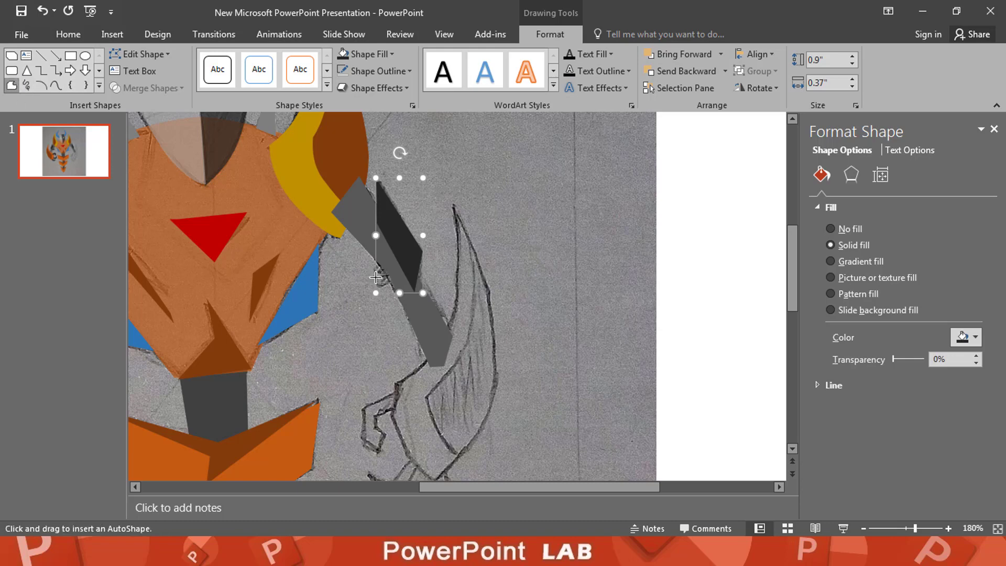
pyautogui.click(387, 253)
pyautogui.click(372, 283)
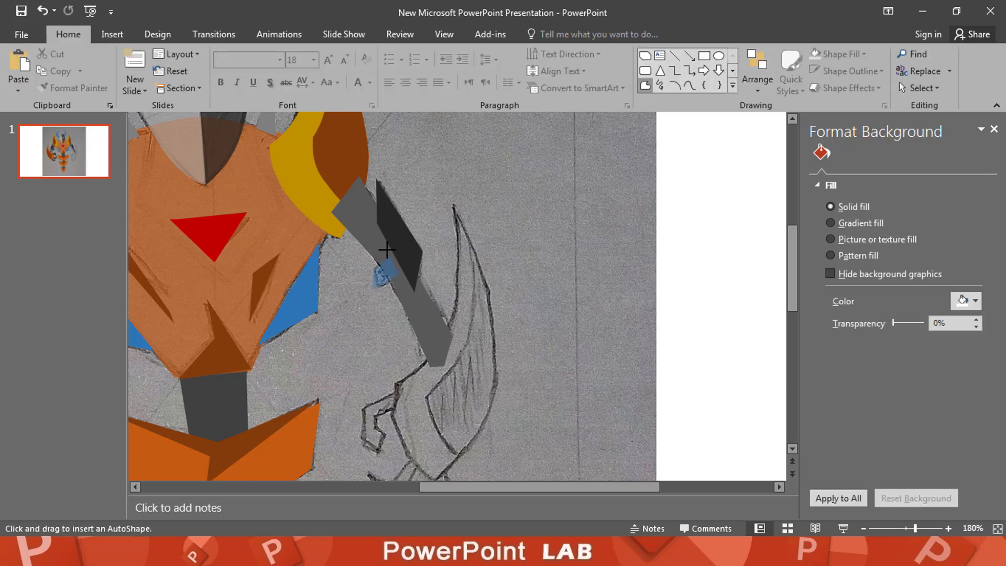
pyautogui.click(387, 253)
pyautogui.click(341, 54)
# Trace the outline of the second forearm blade as a freeform about 2.1" high and 0.84" wide.
pyautogui.click(11, 84)
pyautogui.scroll(6, 545, 220)
pyautogui.scroll(-2, 544, 220)
pyautogui.click(556, 213)
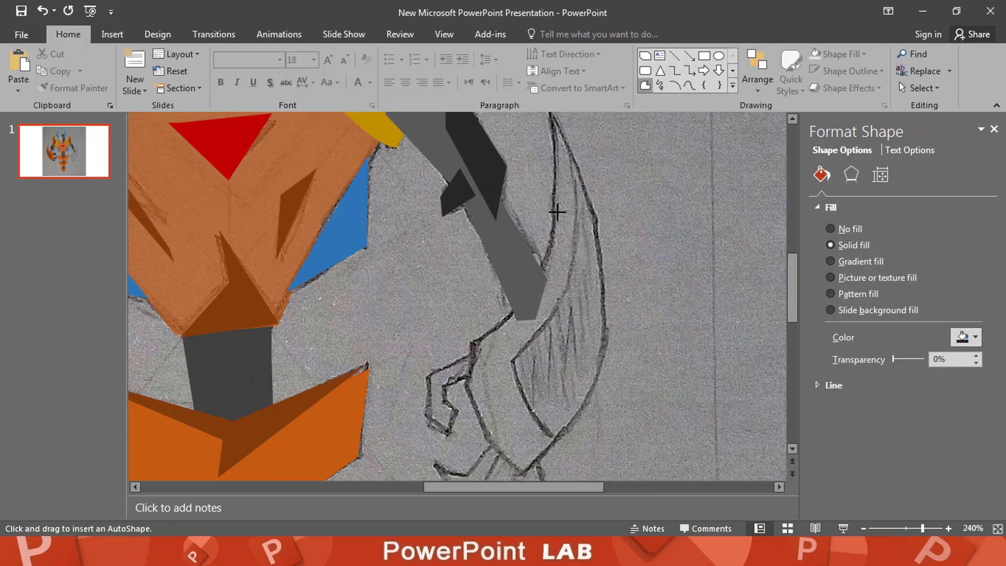
pyautogui.click(473, 340)
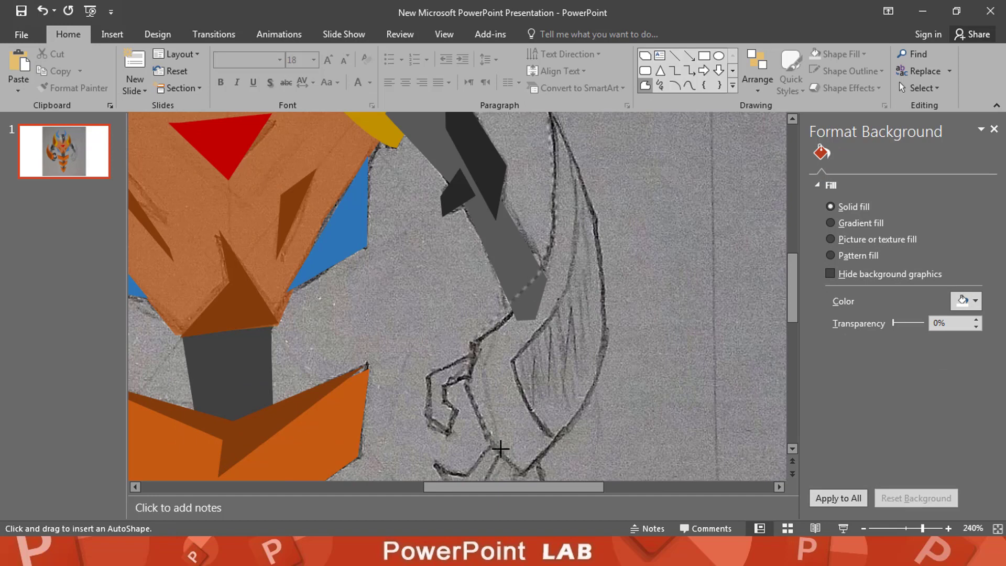
pyautogui.click(549, 122)
# Set the new blade's transparency to 40% and bend its inner edge to follow the sketch from the wrist to the tip.
pyautogui.click(902, 359)
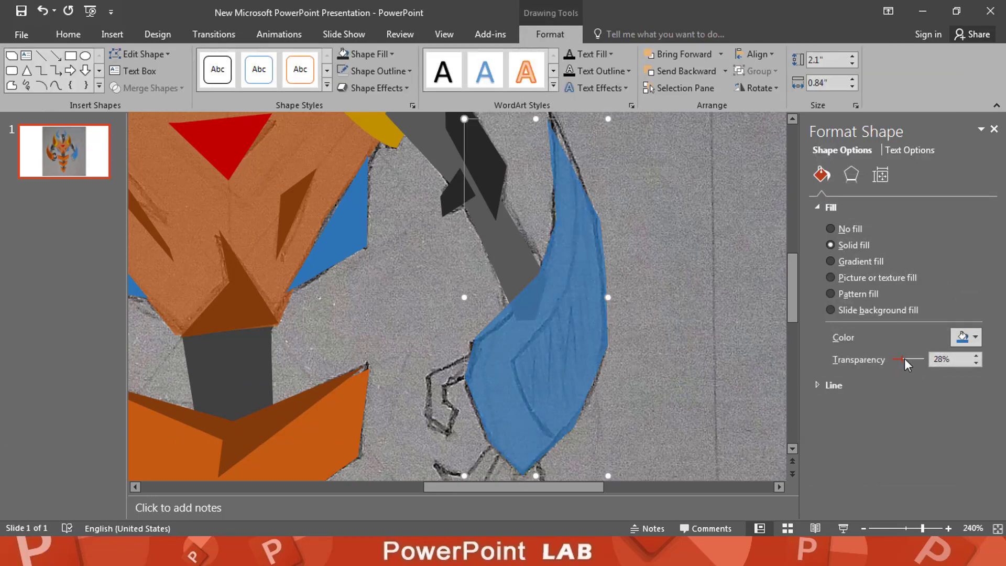
pyautogui.rightClick(526, 321)
pyautogui.click(592, 183)
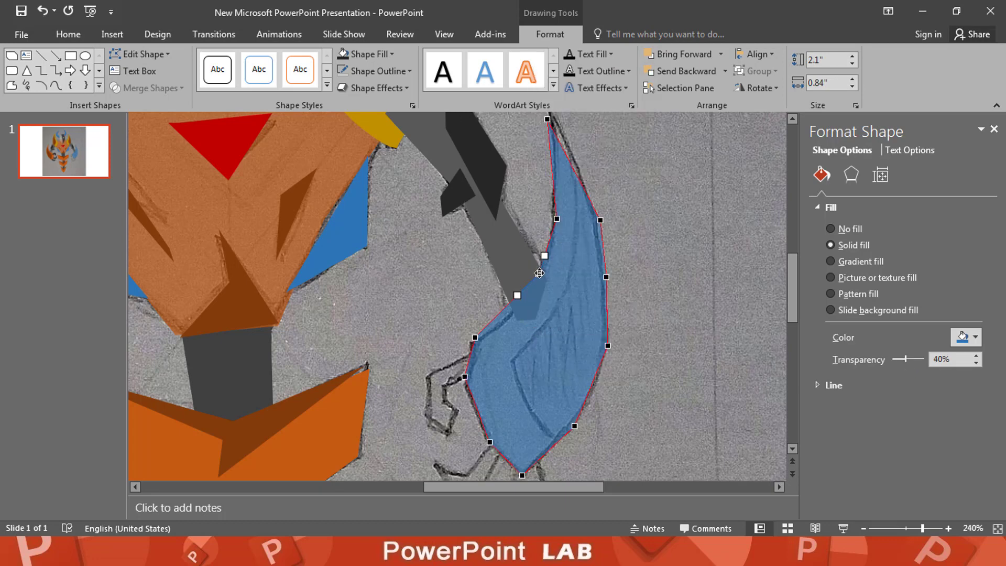
pyautogui.click(517, 298)
pyautogui.moveTo(517, 310); pyautogui.dragTo(512, 315)
pyautogui.moveTo(540, 278)
pyautogui.mouseDown()
pyautogui.moveTo(533, 282)
pyautogui.moveTo(546, 262)
pyautogui.mouseUp()
pyautogui.click(556, 219)
pyautogui.click(547, 119)
pyautogui.moveTo(554, 185); pyautogui.dragTo(554, 153)
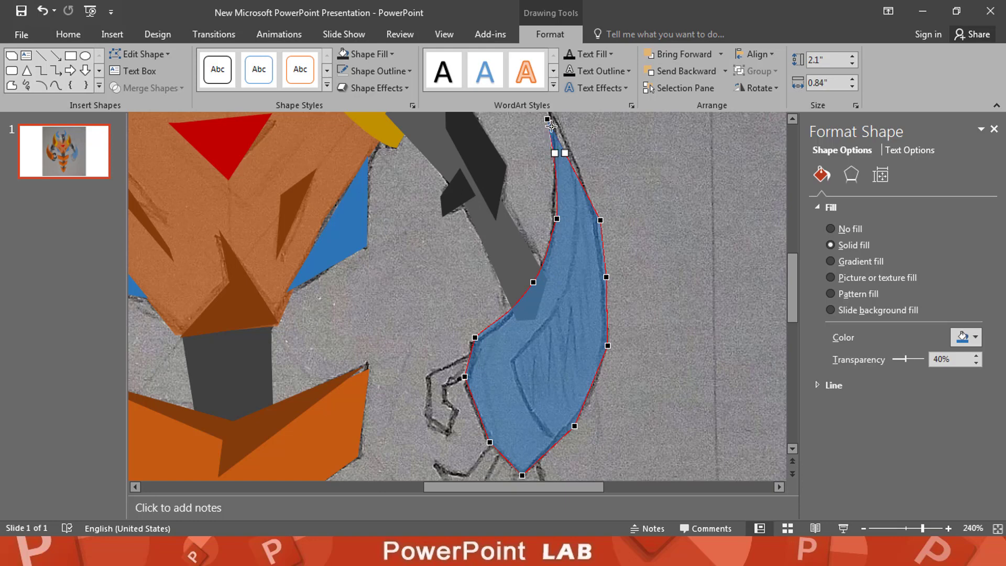
# Refine the blade's upper tip and curve its outer edge to match the sketch.
pyautogui.moveTo(547, 120); pyautogui.dragTo(548, 116)
pyautogui.moveTo(566, 150); pyautogui.dragTo(570, 148)
pyautogui.rightClick(601, 220)
pyautogui.click(650, 299)
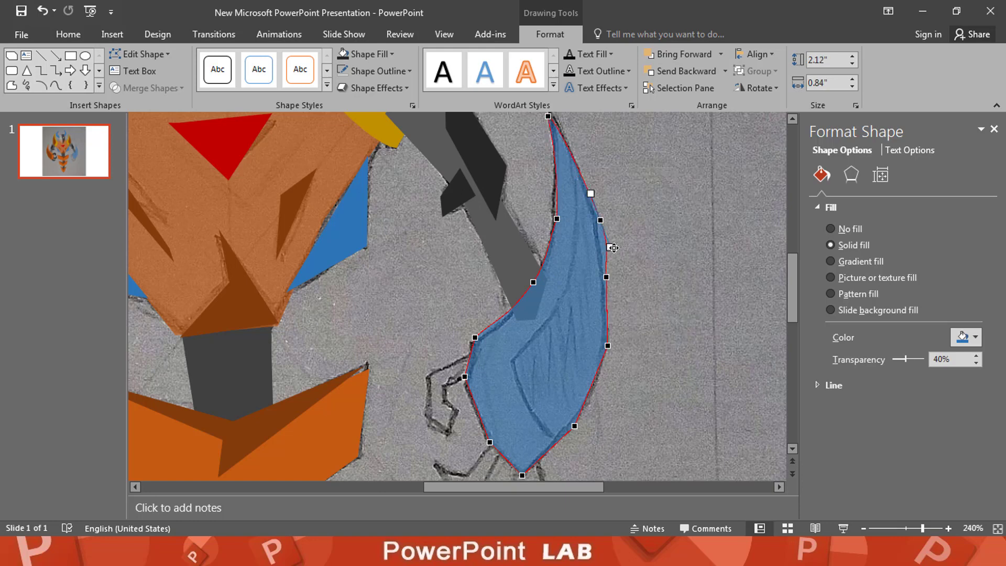
pyautogui.rightClick(607, 346)
pyautogui.click(657, 425)
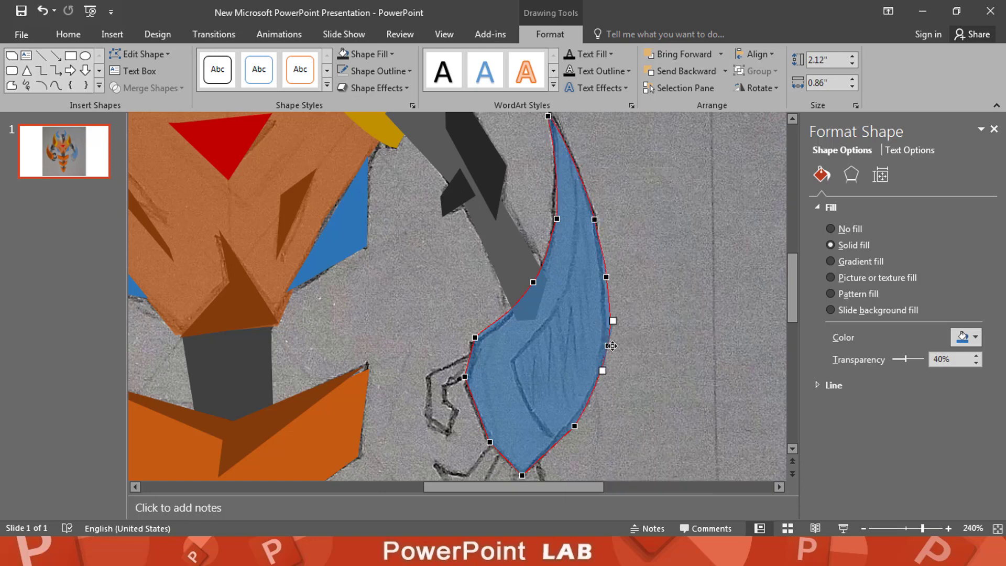
pyautogui.moveTo(607, 345); pyautogui.dragTo(604, 345)
pyautogui.moveTo(574, 425); pyautogui.dragTo(571, 426)
# Curve the blade's lower inner edge near the claws and adjust the points up to the wrist to fit the sketch.
pyautogui.rightClick(489, 442)
pyautogui.click(539, 375)
pyautogui.moveTo(498, 450); pyautogui.dragTo(508, 450)
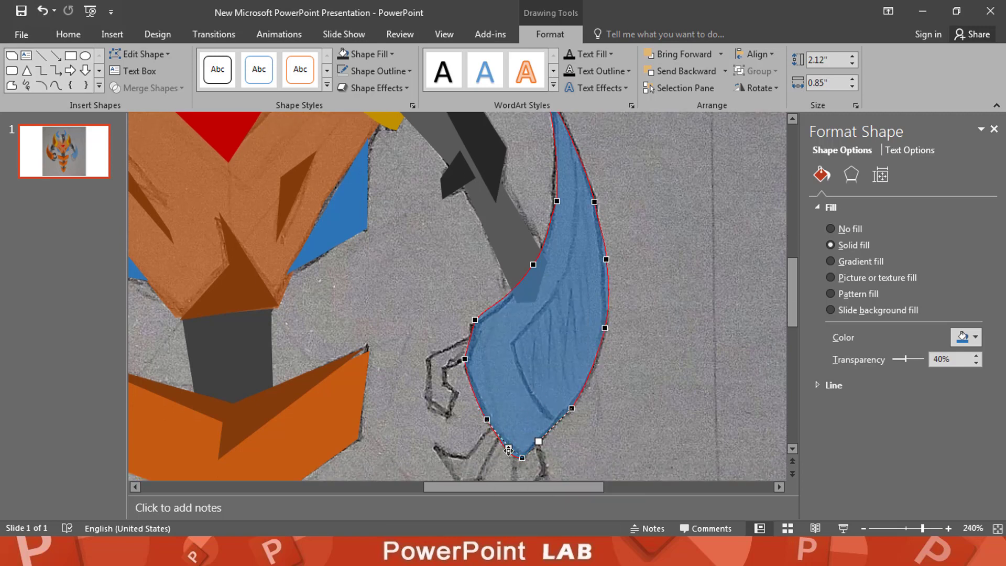
pyautogui.rightClick(465, 359)
pyautogui.click(512, 440)
pyautogui.moveTo(478, 329); pyautogui.dragTo(504, 308)
pyautogui.moveTo(465, 359); pyautogui.dragTo(467, 359)
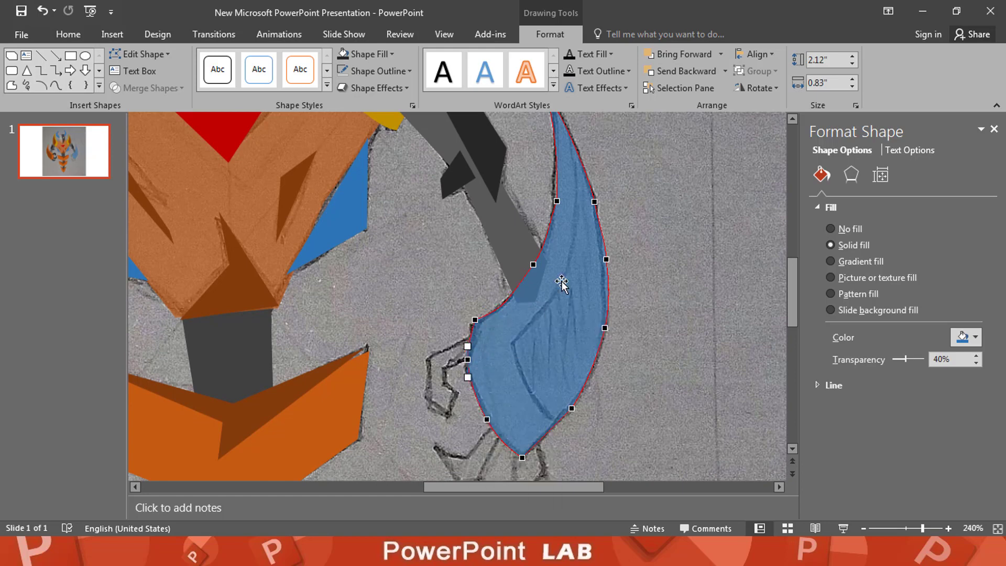
pyautogui.moveTo(533, 265); pyautogui.dragTo(535, 266)
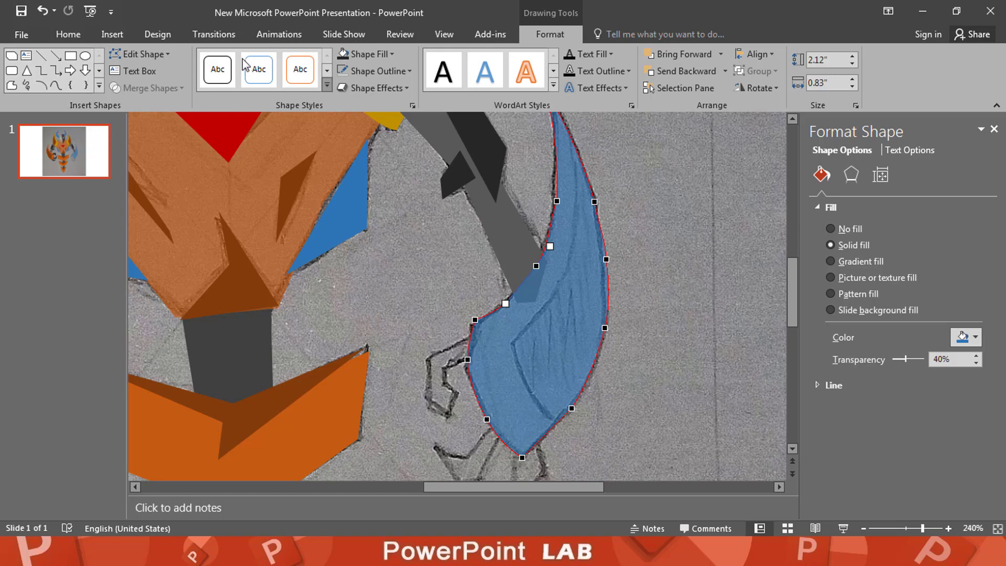
# Trace the panel inside the blade as a freeform about 1.69" high and 0.58" wide, and fill it with dark orange.
pyautogui.click(12, 85)
pyautogui.moveTo(571, 137)
pyautogui.mouseDown()
pyautogui.moveTo(573, 220)
pyautogui.moveTo(559, 278)
pyautogui.mouseUp()
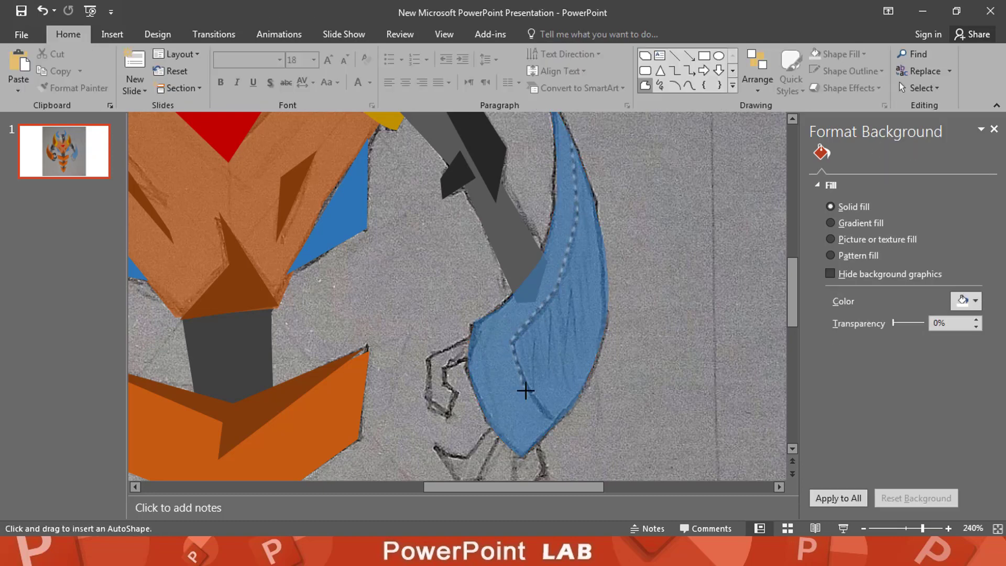
pyautogui.moveTo(554, 420)
pyautogui.mouseDown()
pyautogui.moveTo(597, 359)
pyautogui.moveTo(607, 278)
pyautogui.mouseUp()
pyautogui.moveTo(592, 197); pyautogui.dragTo(570, 136)
pyautogui.click(970, 338)
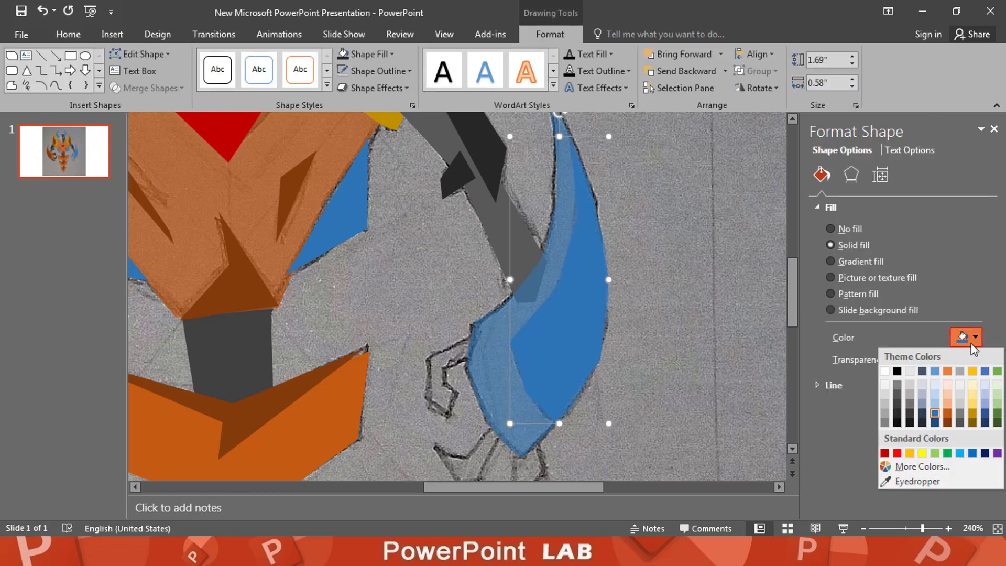
pyautogui.click(949, 414)
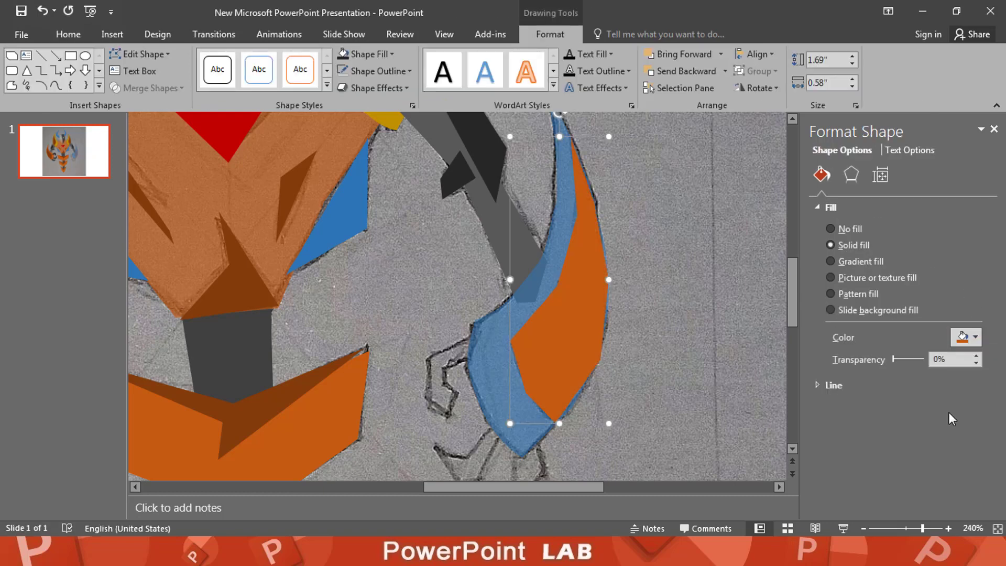
# Set the orange panel's transparency to 32% and curve its inner edge and upper outer edge to follow the sketch.
pyautogui.rightClick(564, 353)
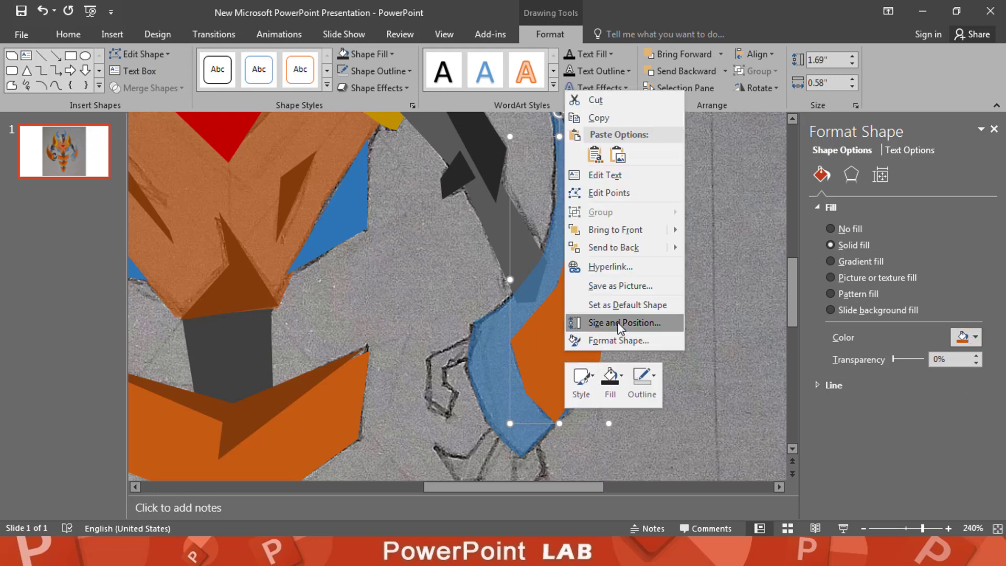
pyautogui.click(632, 193)
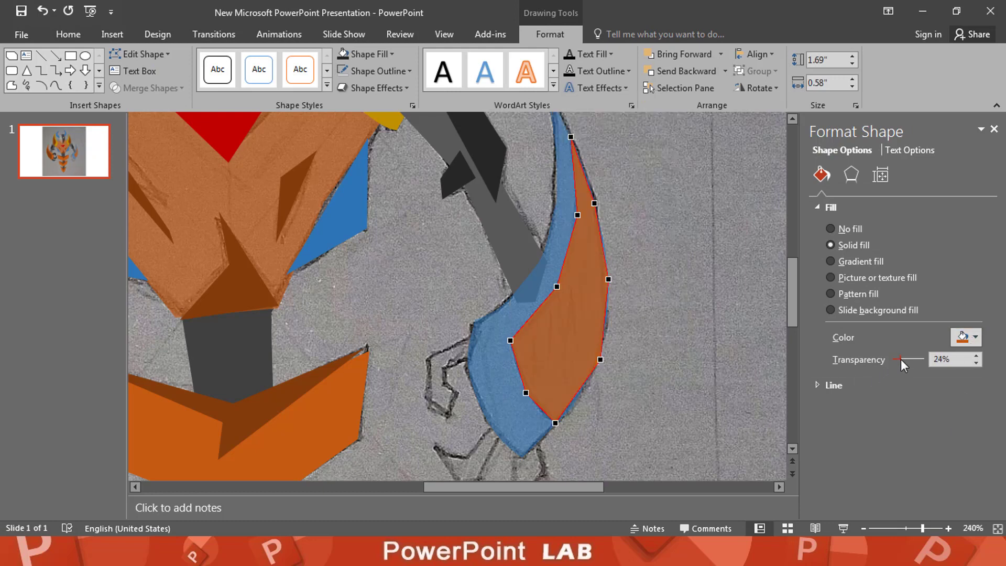
pyautogui.rightClick(556, 286)
pyautogui.click(606, 368)
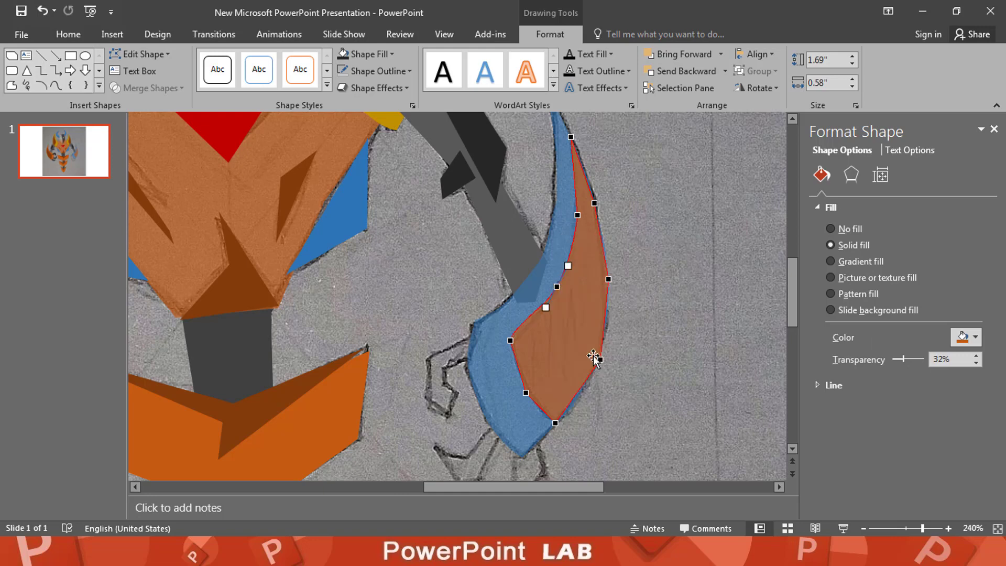
pyautogui.click(511, 341)
pyautogui.moveTo(546, 308); pyautogui.dragTo(530, 326)
pyautogui.moveTo(557, 286); pyautogui.dragTo(560, 286)
pyautogui.click(577, 215)
pyautogui.moveTo(594, 203); pyautogui.dragTo(596, 202)
pyautogui.moveTo(608, 279); pyautogui.dragTo(611, 309)
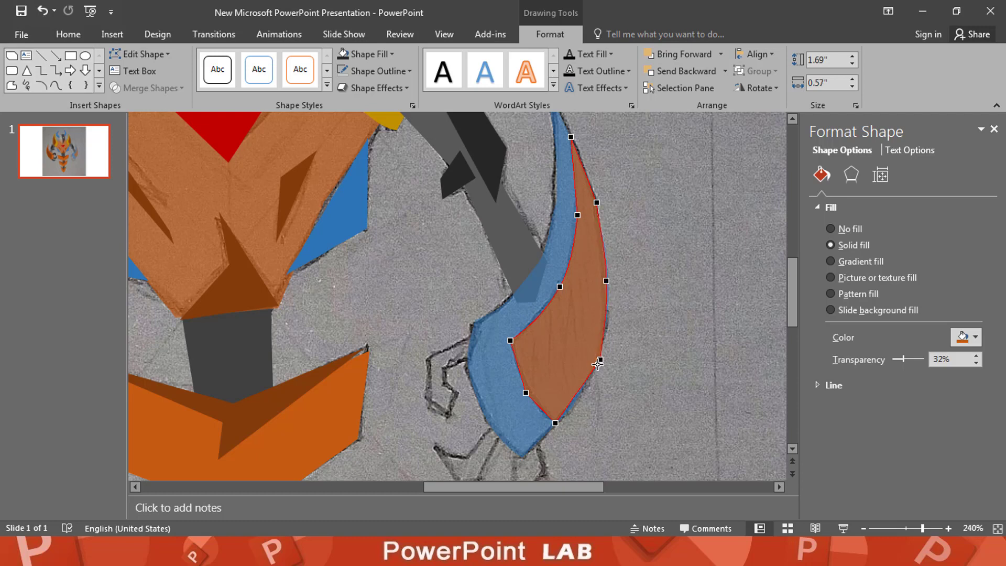
# Curve the orange panel's lower outer edge and the inner edge leading to its bottom tip.
pyautogui.rightClick(600, 360)
pyautogui.click(640, 462)
pyautogui.click(555, 423)
pyautogui.moveTo(568, 417); pyautogui.dragTo(538, 406)
pyautogui.rightClick(534, 400)
pyautogui.click(561, 346)
pyautogui.click(510, 340)
pyautogui.click(535, 409)
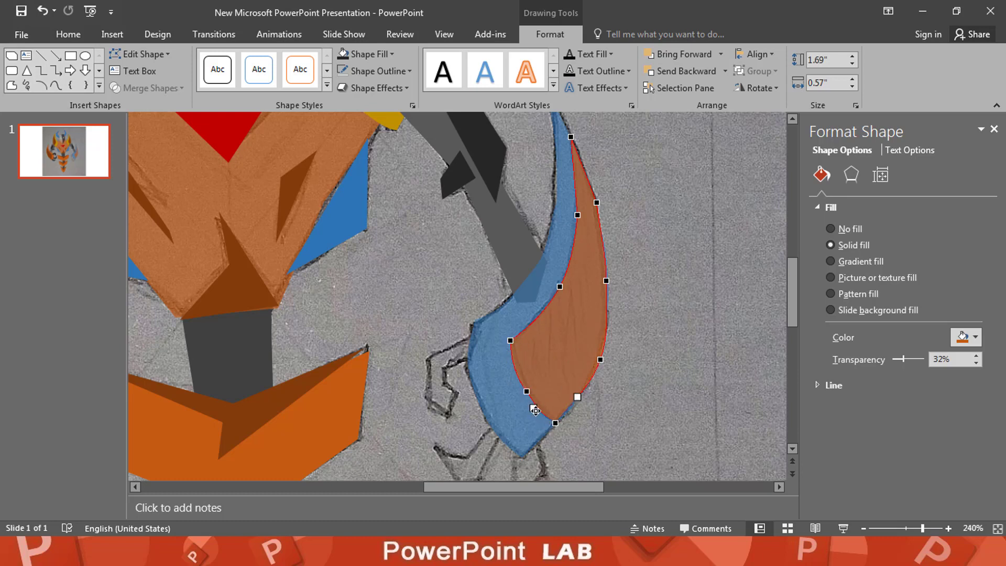
# Adjust the orange panel's outer points and the curve beneath its upper tip to fit the blade.
pyautogui.click(600, 361)
pyautogui.click(577, 215)
pyautogui.moveTo(575, 184); pyautogui.dragTo(584, 161)
pyautogui.click(597, 203)
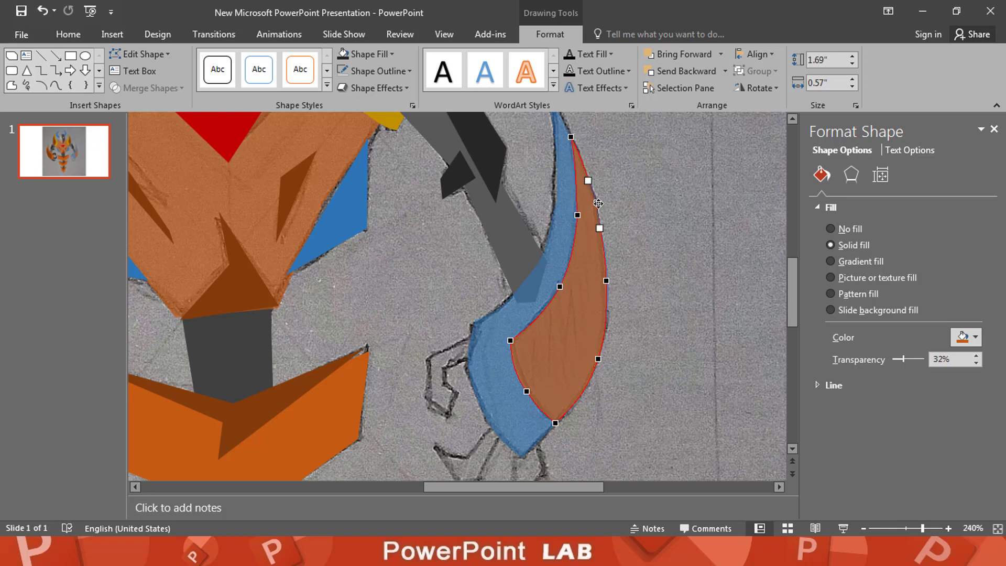
# Make the orange panel opaque again and fill the surrounding forearm blade with brown.
pyautogui.moveTo(902, 361); pyautogui.dragTo(889, 361)
pyautogui.click(510, 416)
pyautogui.click(966, 339)
pyautogui.click(947, 422)
# Trace the upper claw finger beside the brown blade as a freeform about 0.52" high and 0.3" wide.
pyautogui.scroll(-2, 524, 314)
pyautogui.click(12, 86)
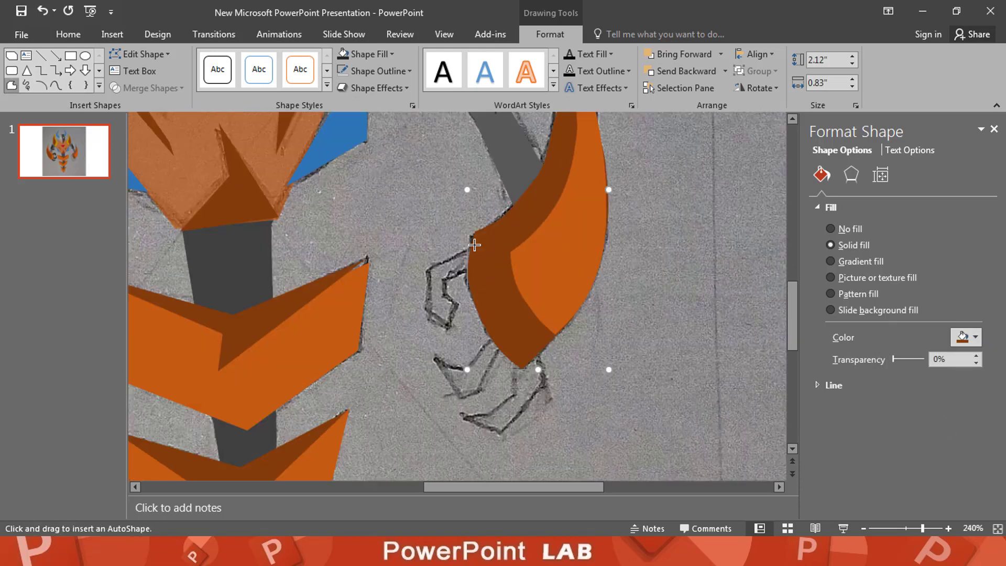
pyautogui.click(473, 245)
pyautogui.click(426, 269)
pyautogui.click(473, 244)
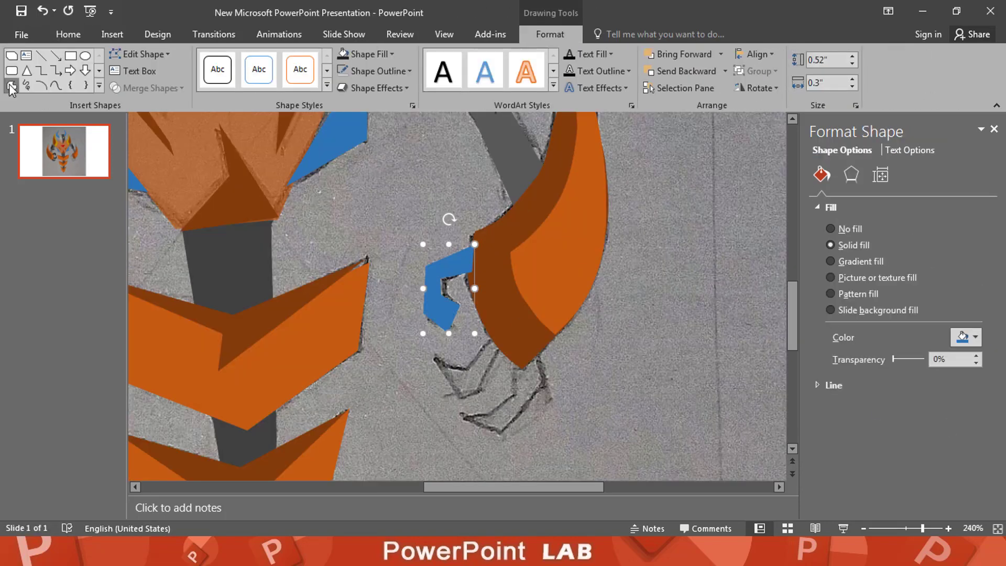
# Trace the middle claw finger beside the brown blade as a freeform about 0.43" high and 0.44" wide.
pyautogui.click(459, 399)
pyautogui.click(483, 394)
pyautogui.click(506, 334)
pyautogui.click(492, 329)
# Trace the lowest claw finger at the brown blade's bottom tip as a freeform about 0.53" high and 0.53" wide.
pyautogui.click(12, 85)
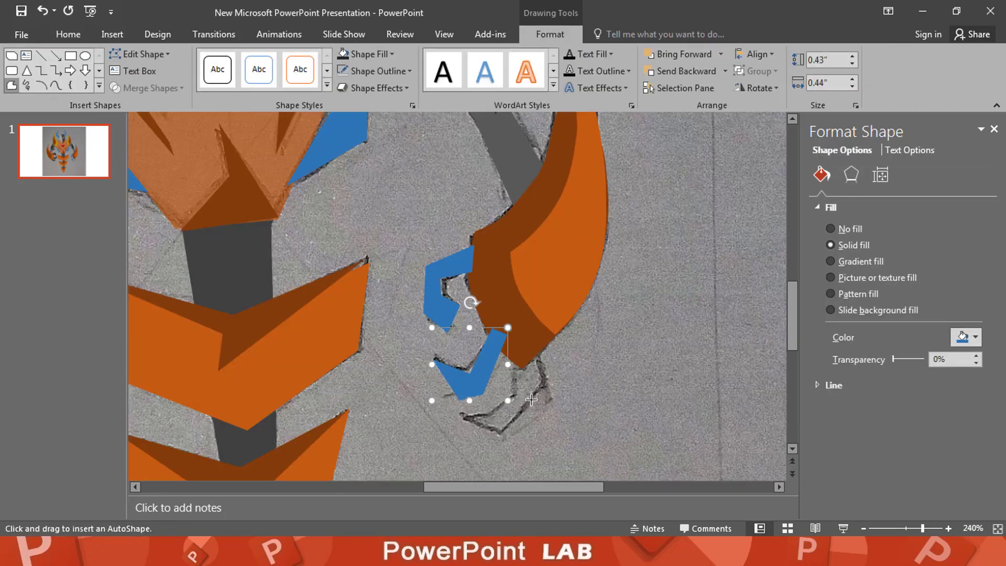
pyautogui.click(512, 355)
pyautogui.click(515, 393)
pyautogui.click(487, 415)
pyautogui.click(543, 389)
pyautogui.click(537, 347)
pyautogui.click(512, 355)
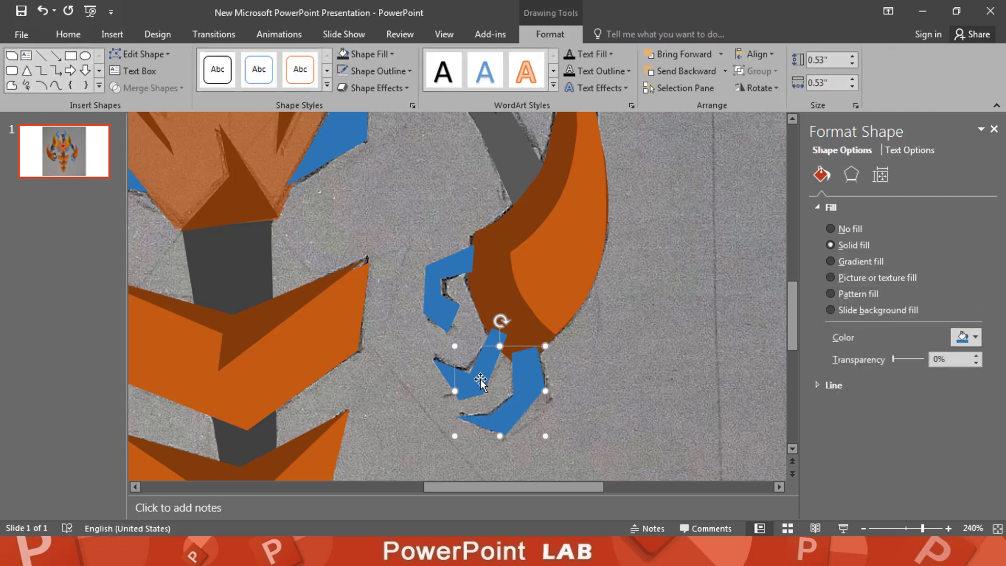
# Fill all three claw fingers beside the brown forearm blade with near-black.
pyautogui.keyDown('shift'); pyautogui.click(480, 381); pyautogui.keyUp('shift')
pyautogui.keyDown('shift'); pyautogui.click(466, 266); pyautogui.keyUp('shift')
pyautogui.click(966, 337)
pyautogui.click(899, 416)
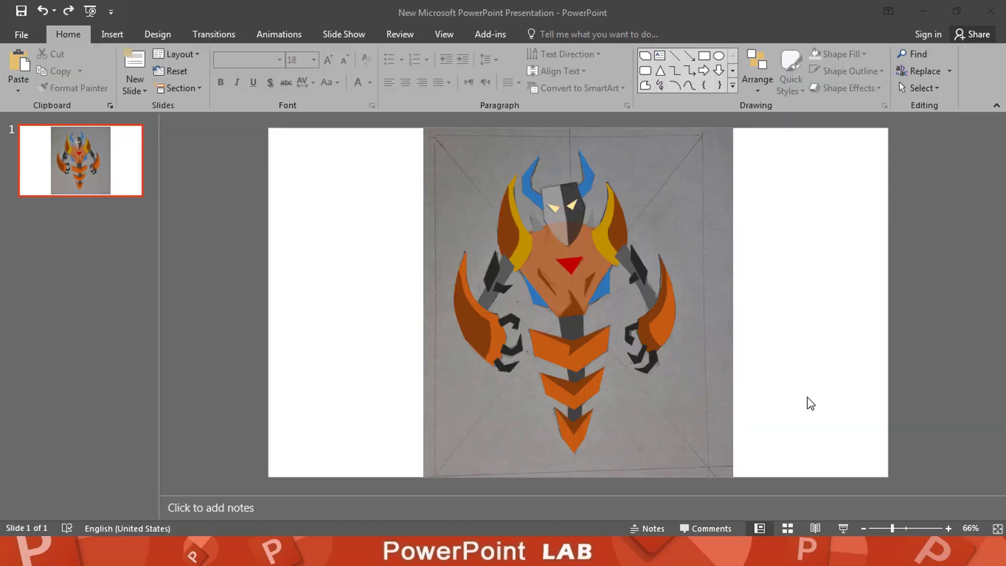
# Move the pencil sketch picture out from behind the illustration and delete it from the slide.
pyautogui.click(613, 398)
pyautogui.moveTo(613, 398)
pyautogui.mouseDown()
pyautogui.moveTo(860, 386)
pyautogui.moveTo(853, 391)
pyautogui.mouseUp()
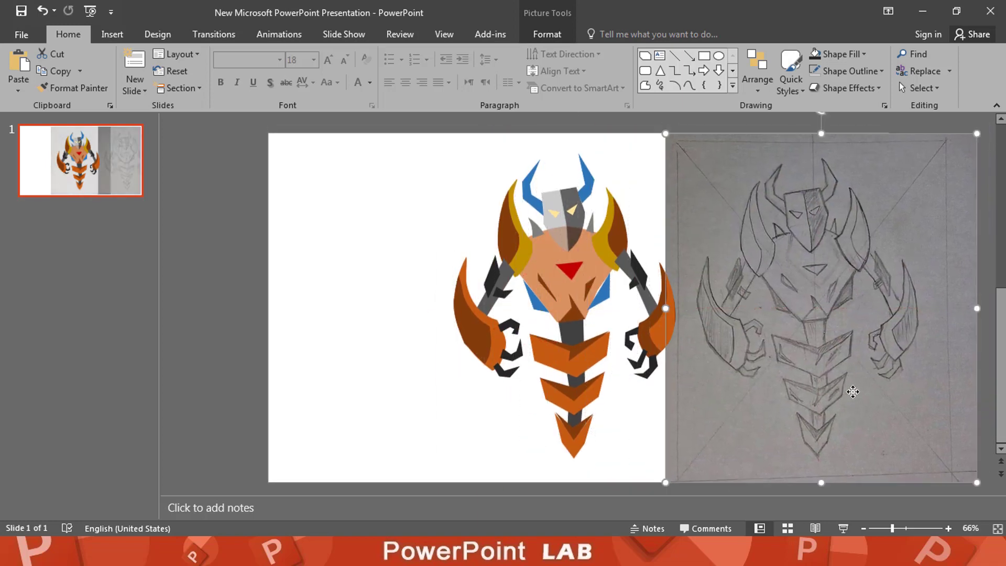
pyautogui.press('Delete')
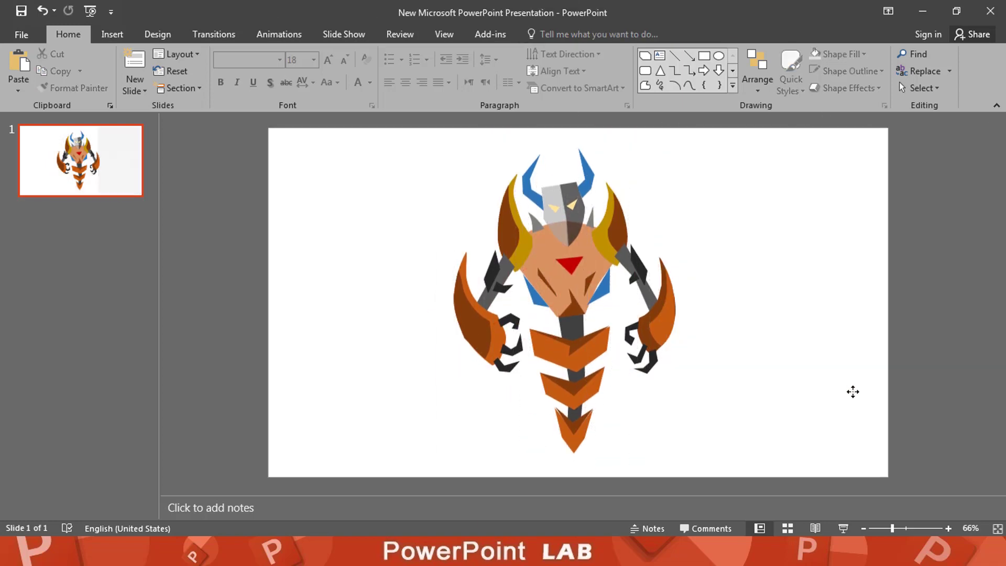
# Set the fill transparency of the orange torso shape to 0%.
pyautogui.click(586, 252)
pyautogui.rightClick(586, 251)
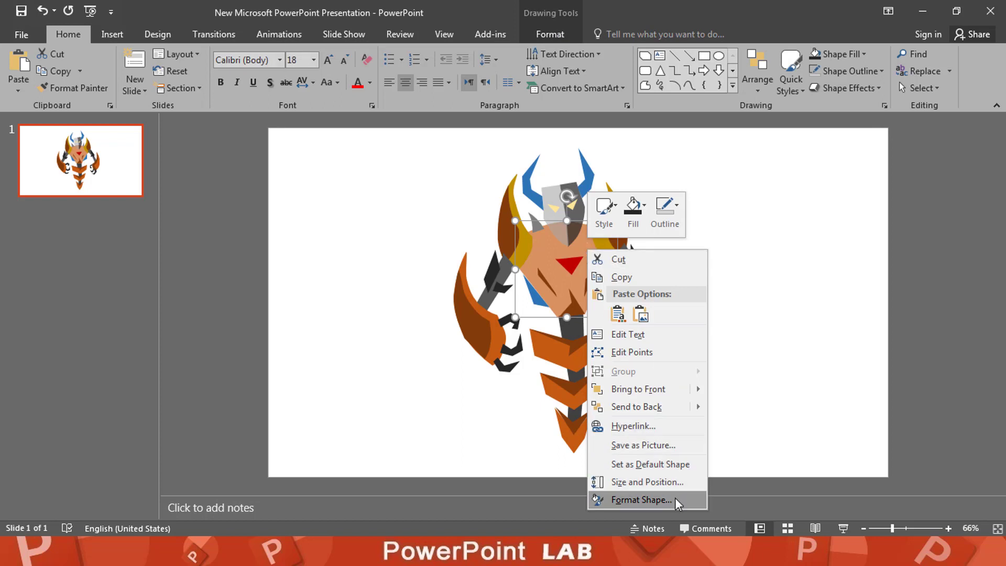
pyautogui.click(642, 499)
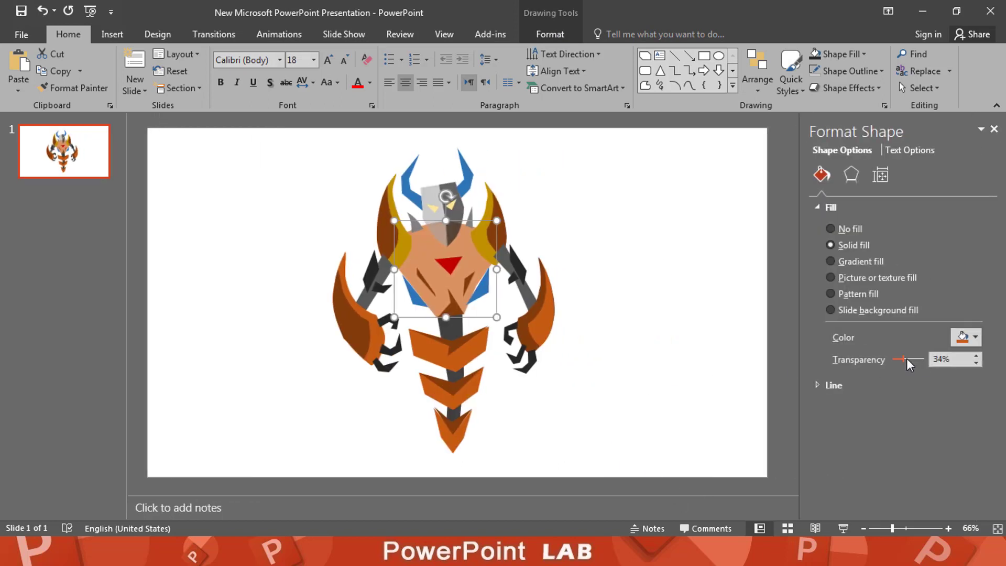
pyautogui.moveTo(906, 358); pyautogui.dragTo(882, 360)
pyautogui.click(674, 362)
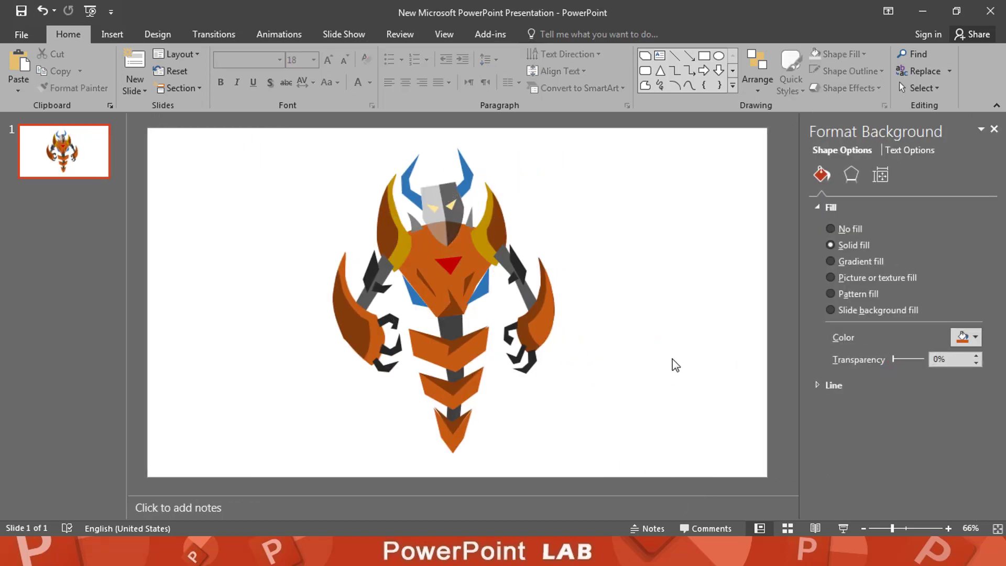
# Set the fill transparency of the dark and light mask halves to 0% and close the shape formatting options.
pyautogui.click(445, 215)
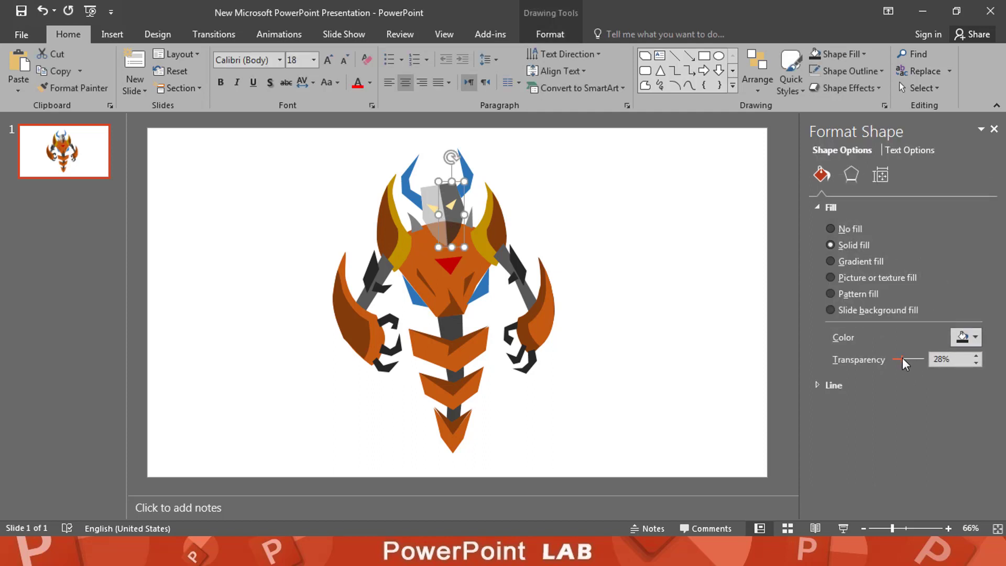
pyautogui.moveTo(902, 359); pyautogui.dragTo(884, 360)
pyautogui.click(436, 225)
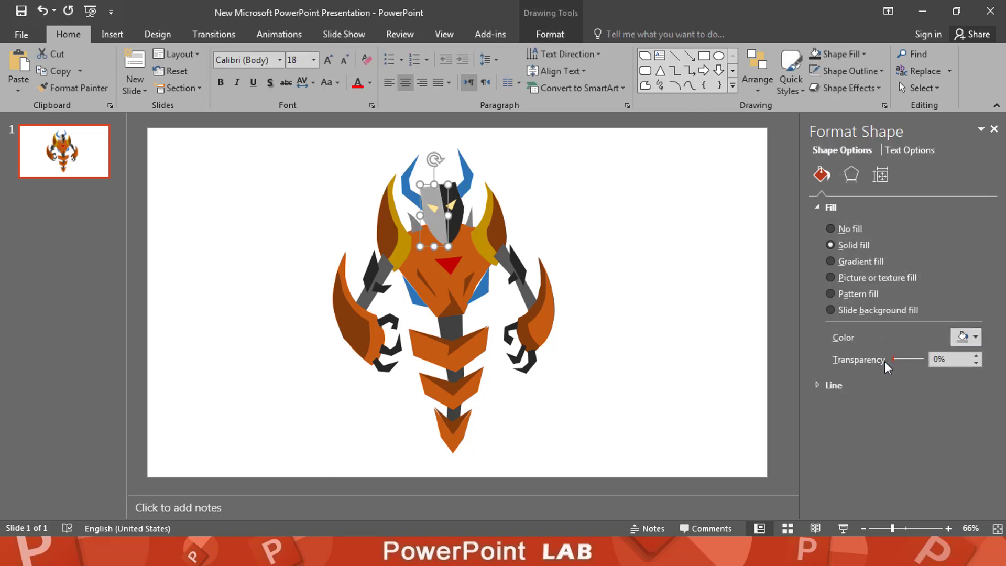
pyautogui.click(700, 323)
pyautogui.click(994, 129)
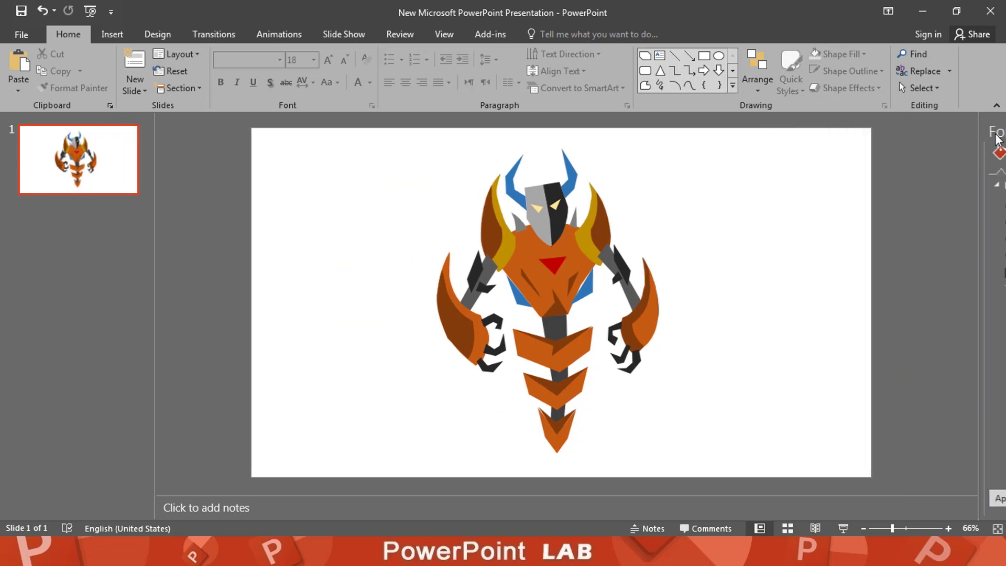
# Send the two gray neck spikes on either side of the mask behind the torso.
pyautogui.scroll(5, 787, 341)
pyautogui.click(652, 316)
pyautogui.rightClick(651, 316)
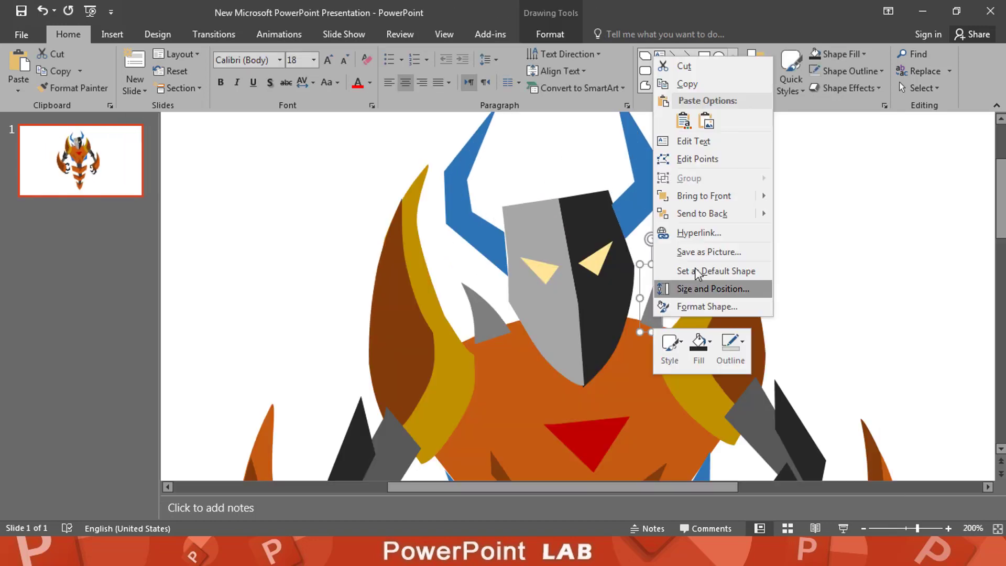
pyautogui.moveTo(686, 214)
pyautogui.click(806, 216)
pyautogui.rightClick(476, 338)
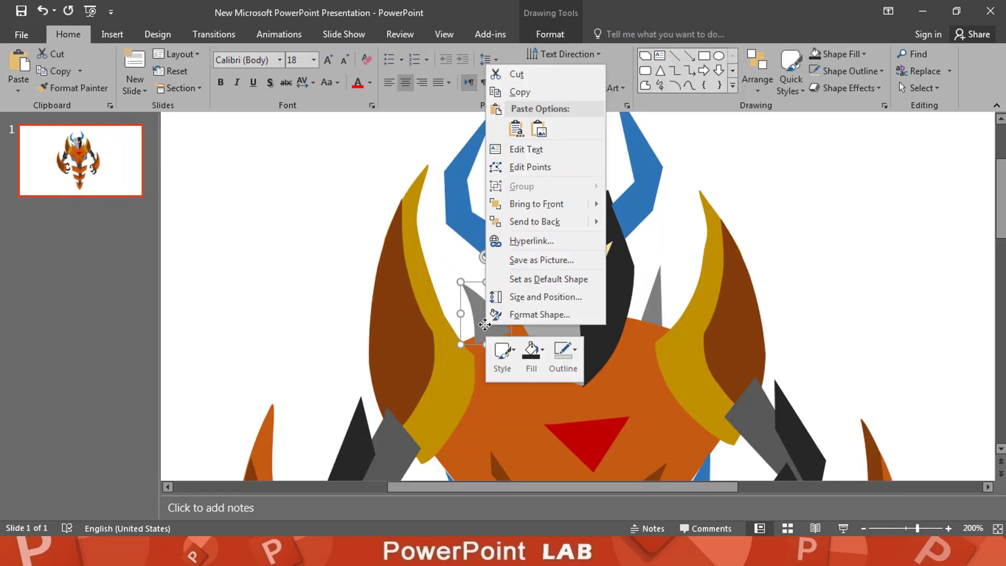
pyautogui.moveTo(540, 222)
pyautogui.click(638, 224)
pyautogui.click(830, 254)
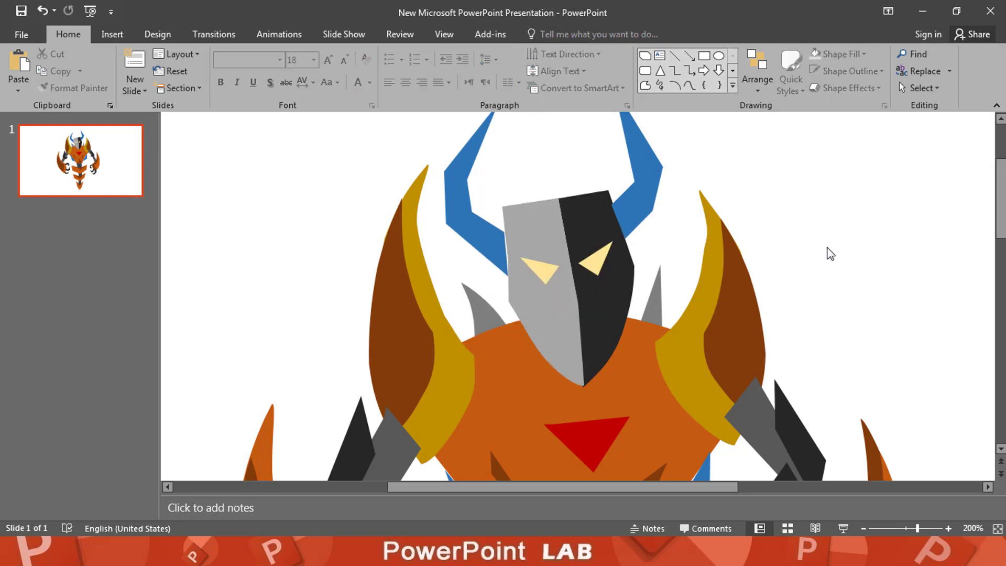
# Fill the two blue plates beside the lower torso with dark gray.
pyautogui.scroll(-3, 813, 342)
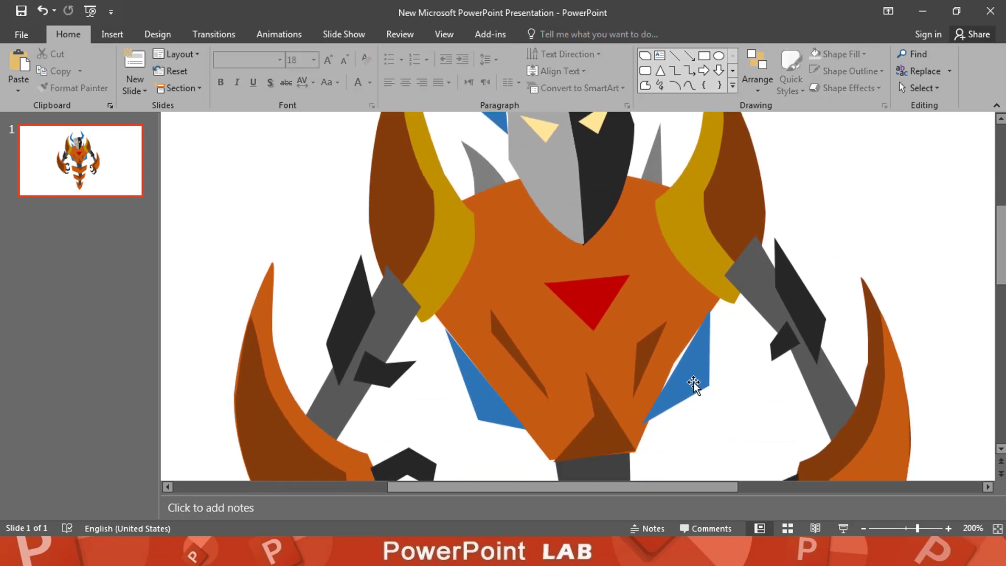
pyautogui.click(694, 382)
pyautogui.click(549, 34)
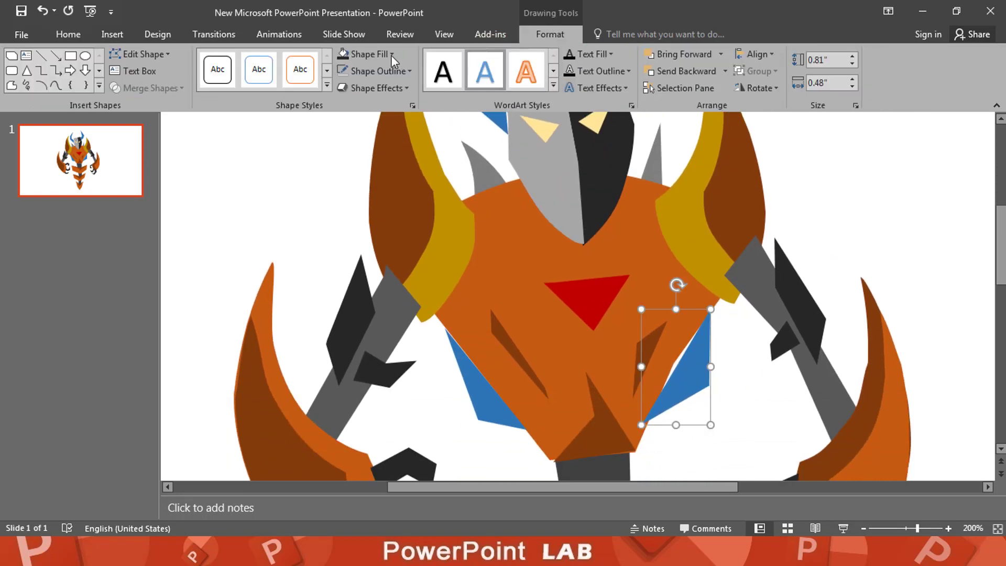
pyautogui.click(368, 52)
pyautogui.click(367, 128)
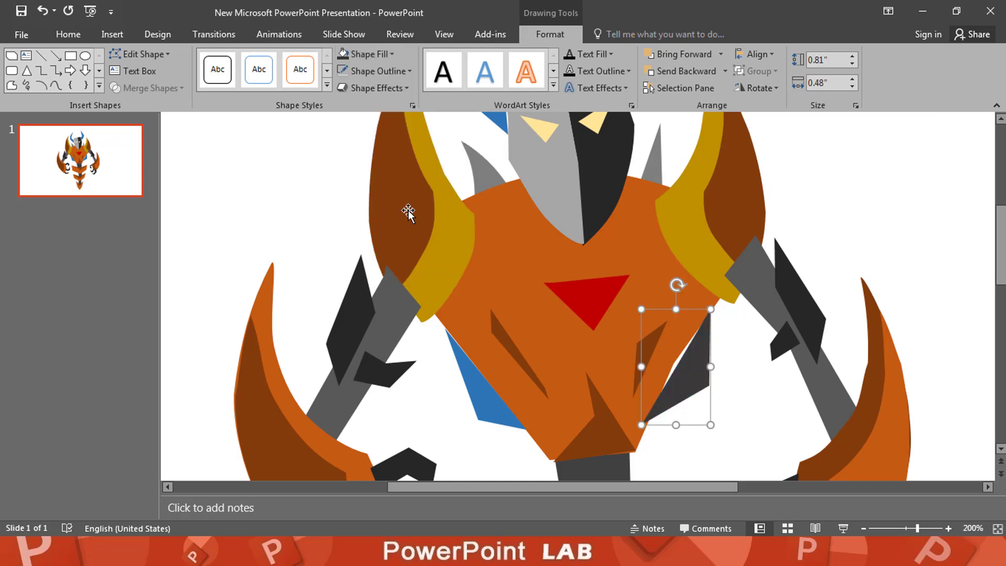
pyautogui.click(492, 406)
pyautogui.click(343, 54)
# Send both dark gray torso plates to the back and shift them inward to close the gaps along the orange torso.
pyautogui.moveTo(692, 381); pyautogui.dragTo(684, 369)
pyautogui.rightClick(688, 379)
pyautogui.moveTo(747, 277)
pyautogui.click(844, 278)
pyautogui.click(483, 413)
pyautogui.rightClick(484, 414)
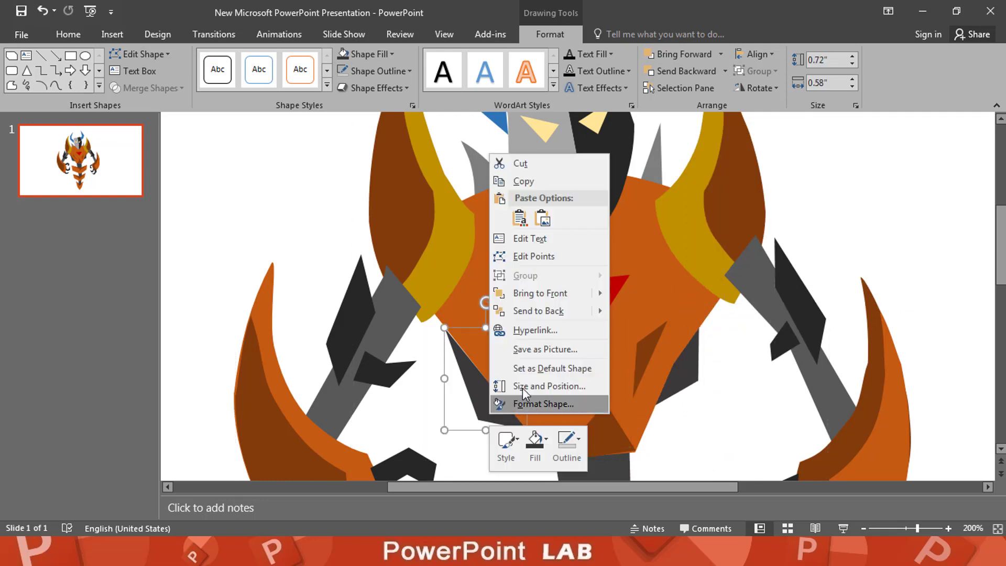
pyautogui.click(553, 315)
pyautogui.moveTo(480, 406); pyautogui.dragTo(487, 397)
pyautogui.click(709, 404)
# Send both gray upper arm shapes to the back, behind the shoulder guards.
pyautogui.click(759, 290)
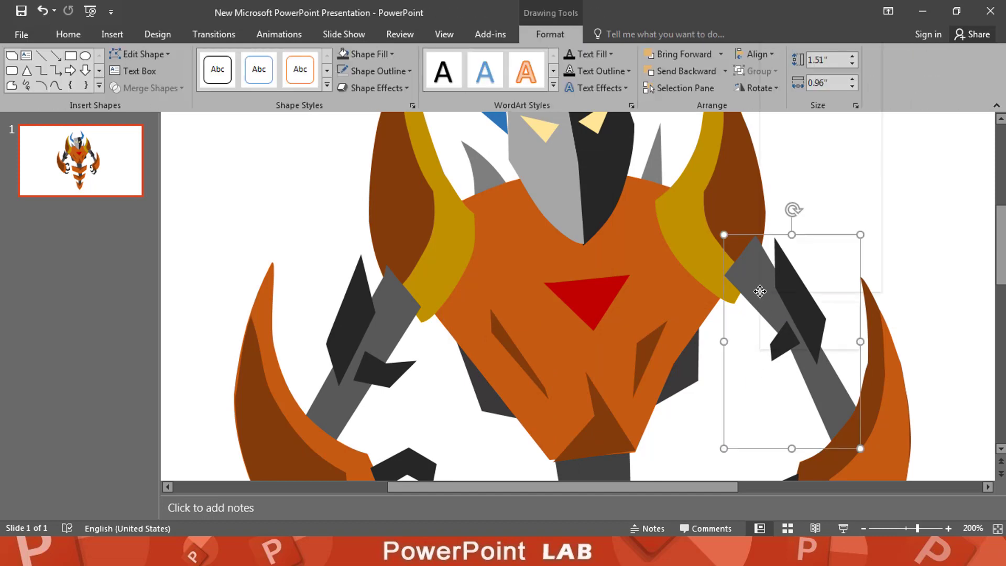
pyautogui.rightClick(759, 292)
pyautogui.moveTo(827, 188)
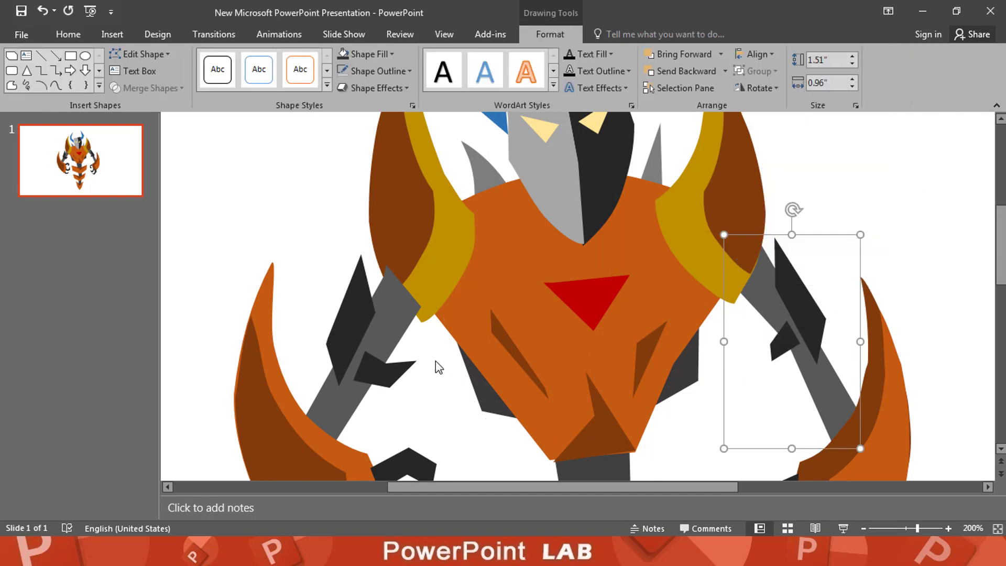
pyautogui.click(386, 321)
pyautogui.rightClick(386, 321)
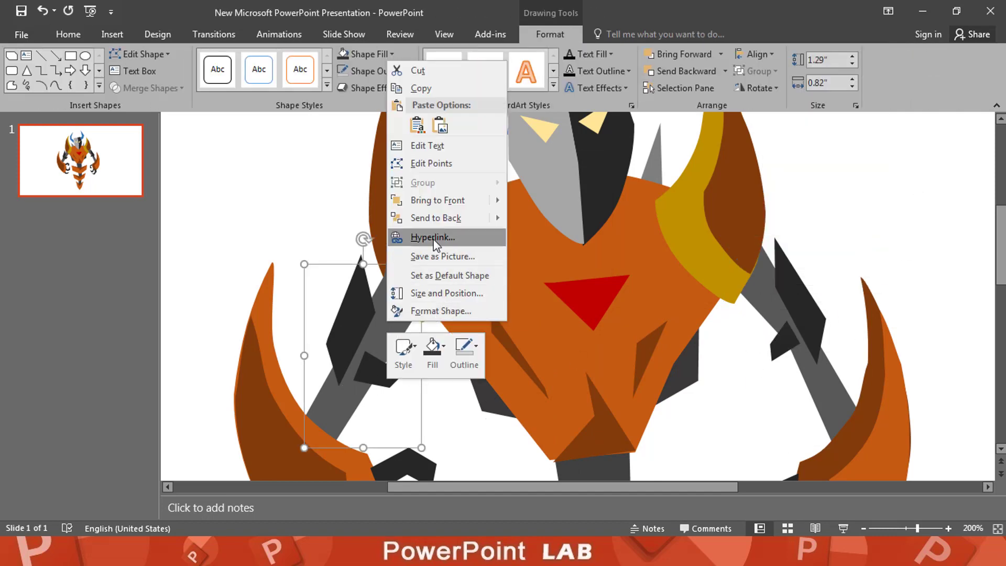
pyautogui.moveTo(439, 224)
pyautogui.click(548, 219)
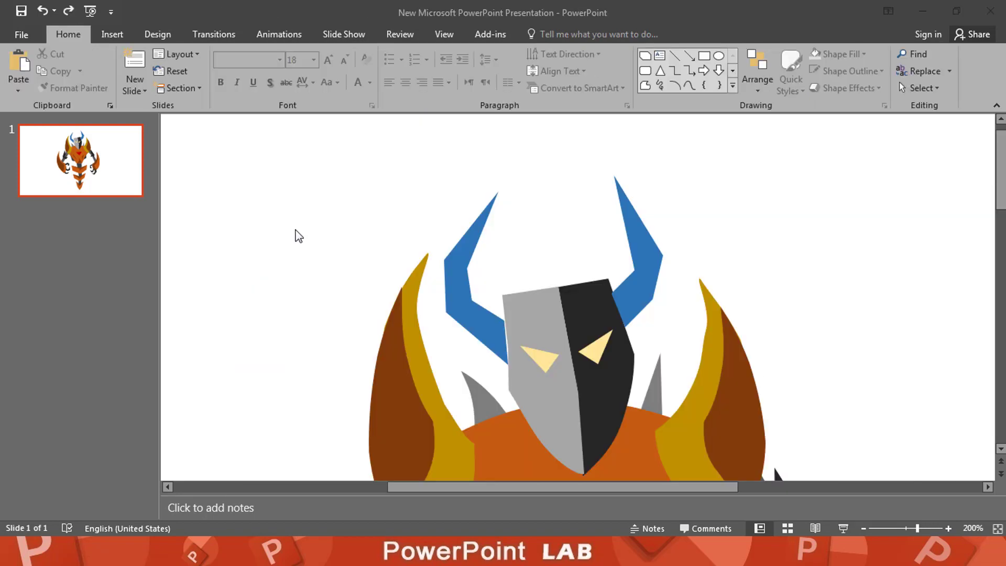
# Fill both blue horns with light orange from the standard color palette.
pyautogui.click(652, 277)
pyautogui.keyDown('shift'); pyautogui.click(467, 315); pyautogui.keyUp('shift')
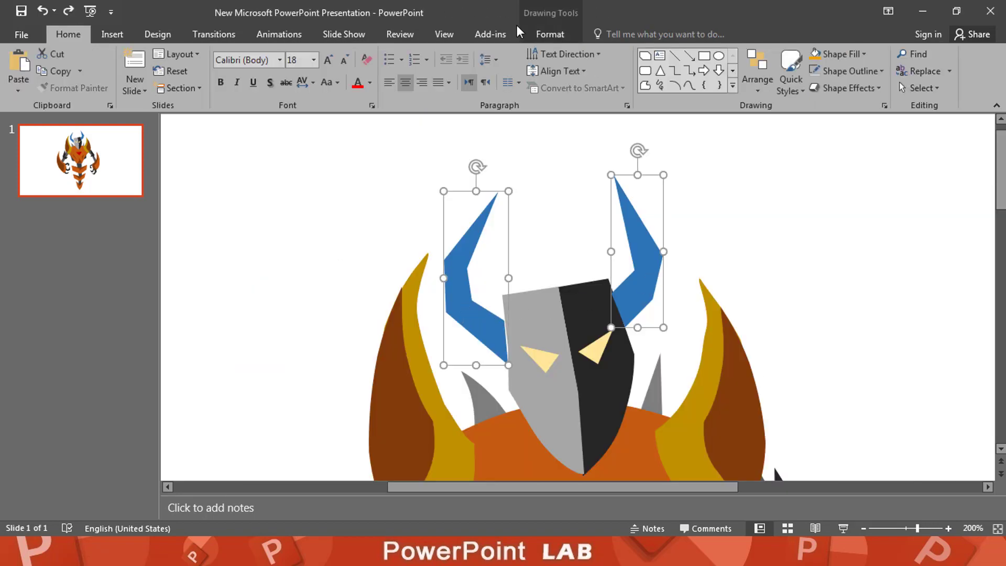
pyautogui.click(543, 33)
pyautogui.click(366, 54)
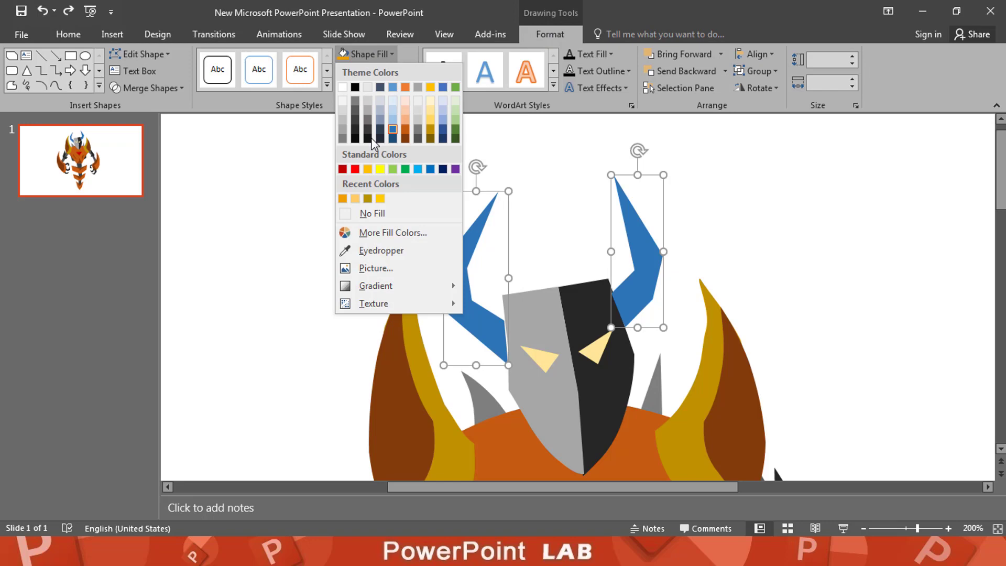
pyautogui.click(386, 235)
pyautogui.click(421, 148)
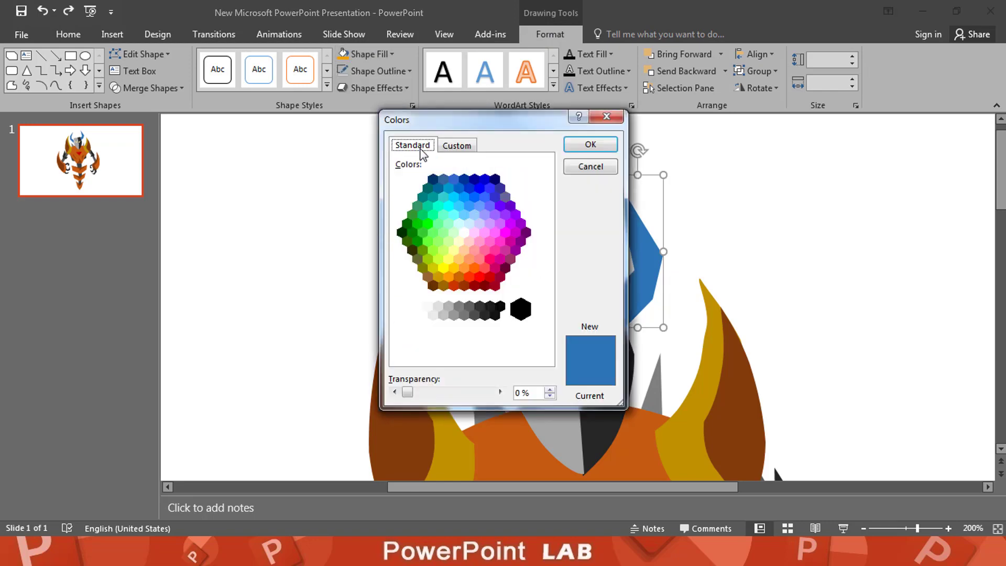
pyautogui.click(461, 269)
pyautogui.click(602, 148)
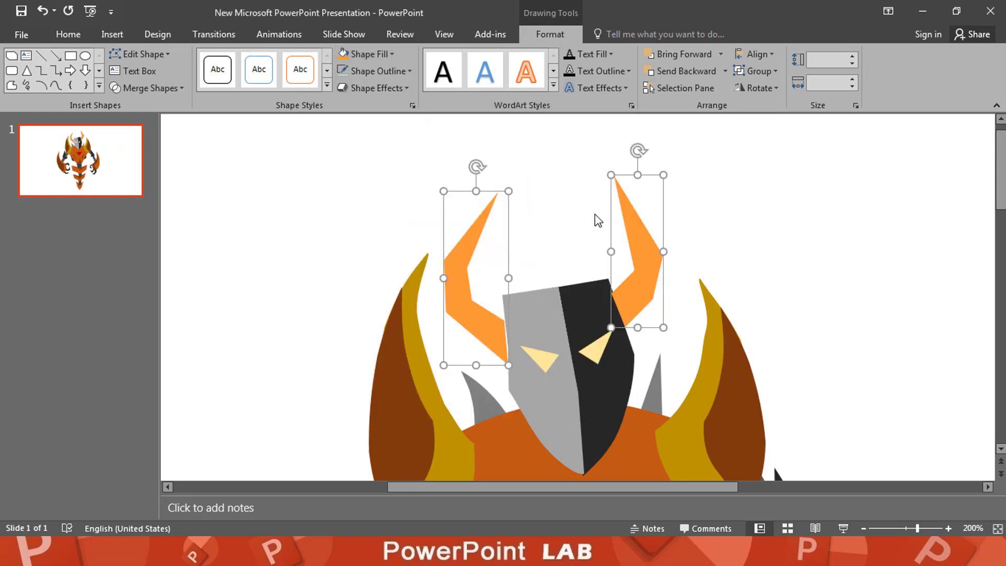
# Deepen the fill of both horns to a custom orange with RGB 254, 127, 0.
pyautogui.click(373, 56)
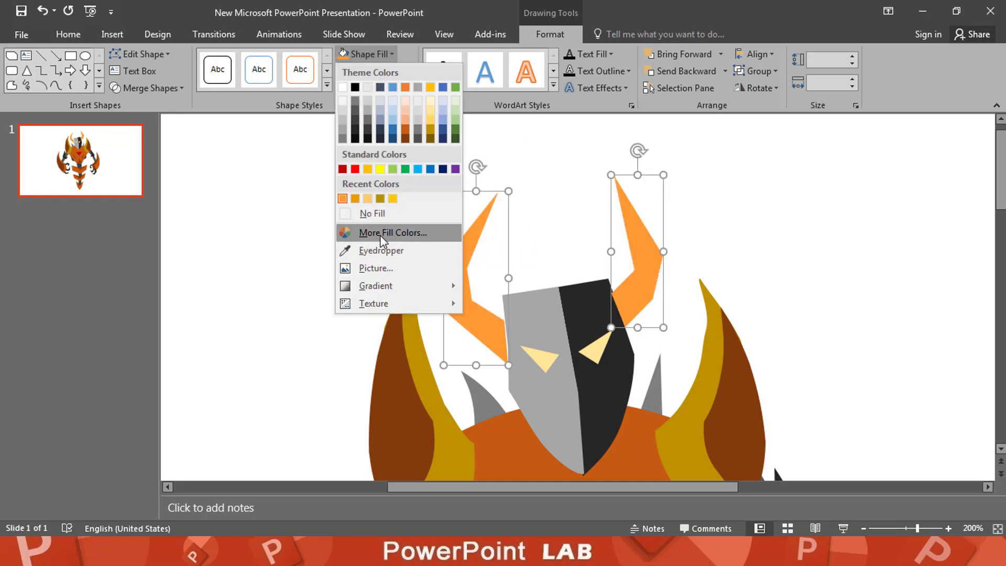
pyautogui.click(381, 236)
pyautogui.click(457, 146)
pyautogui.click(537, 224)
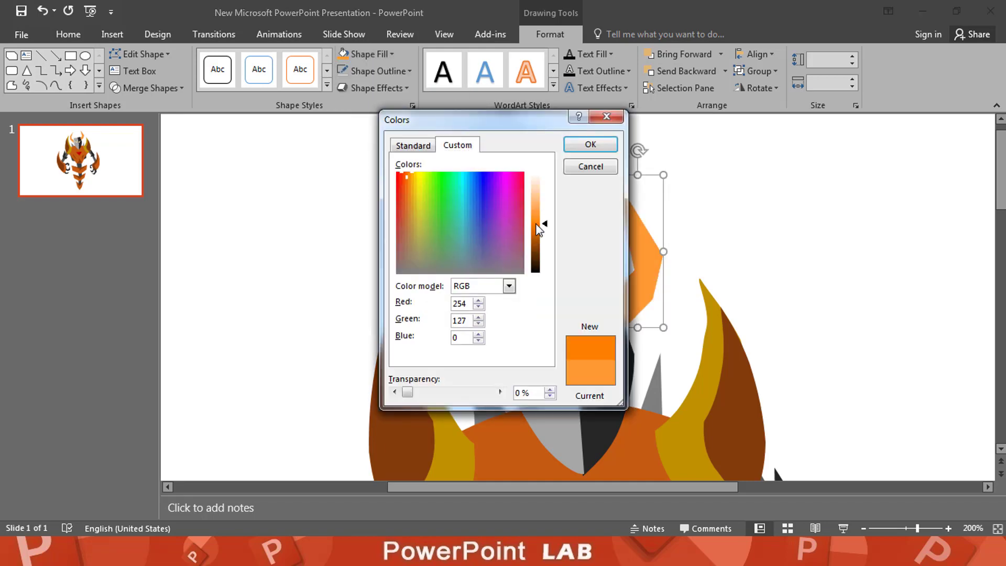
pyautogui.click(592, 147)
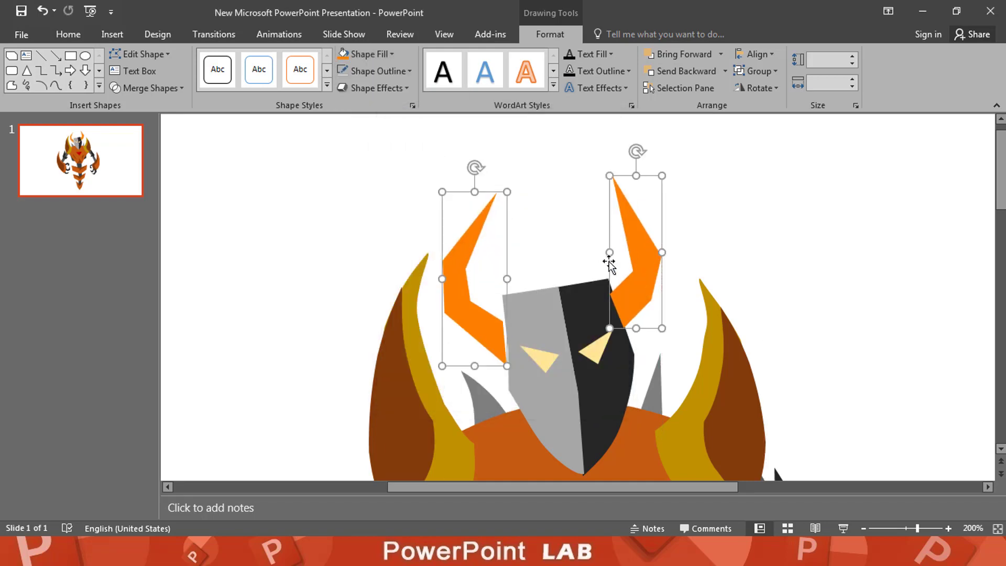
# Send both horns to the back and shift each inward so its base tucks behind the mask.
pyautogui.rightClick(634, 278)
pyautogui.moveTo(702, 399)
pyautogui.click(762, 399)
pyautogui.click(681, 293)
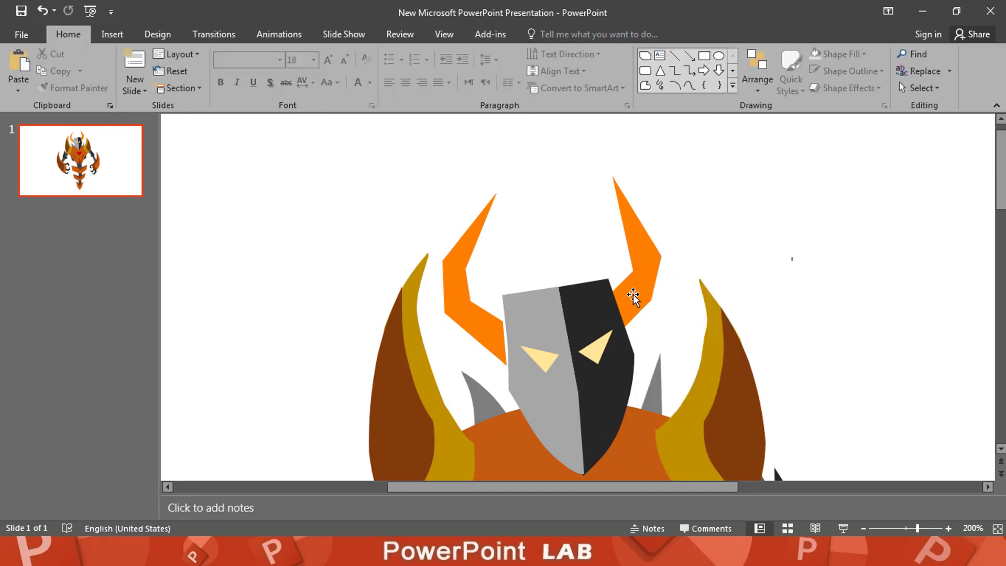
pyautogui.moveTo(634, 293); pyautogui.dragTo(623, 294)
pyautogui.moveTo(484, 332); pyautogui.dragTo(494, 325)
pyautogui.click(550, 281)
# Recolor the right shoulder guard, filling its gold band with near-black and its brown panel with dark orange.
pyautogui.scroll(-3, 550, 280)
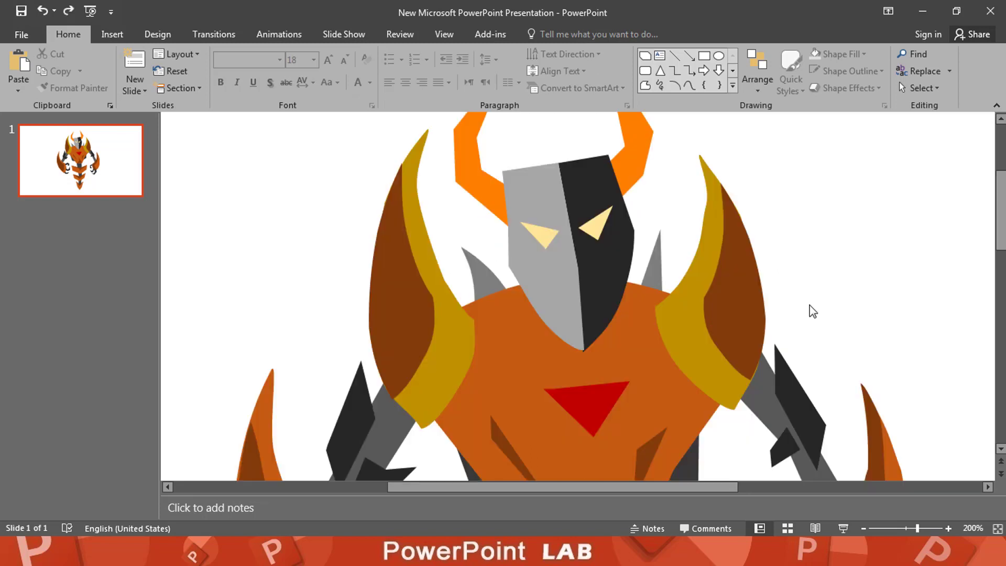
pyautogui.click(685, 348)
pyautogui.keyDown('shift'); pyautogui.click(690, 340); pyautogui.keyUp('shift')
pyautogui.click(549, 35)
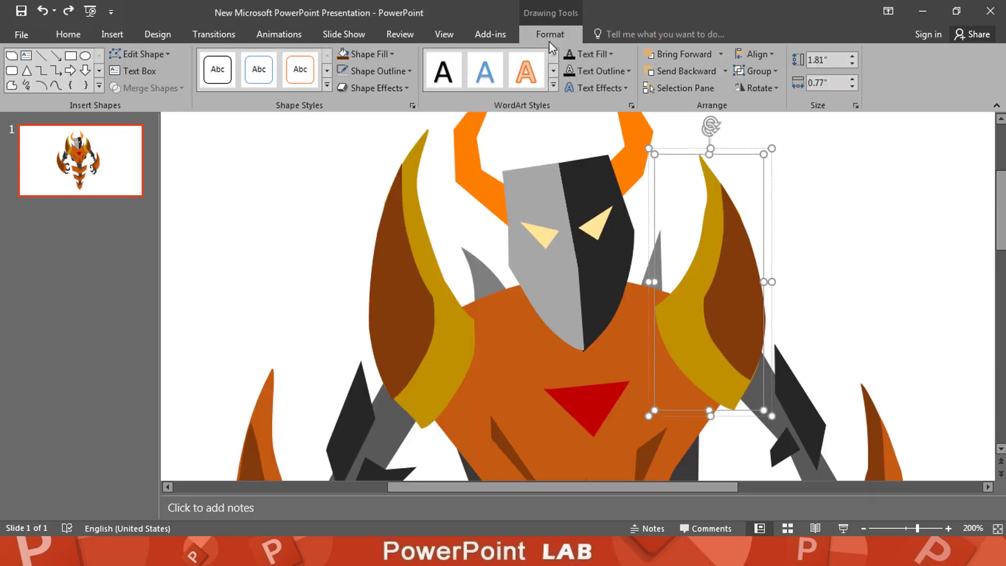
pyautogui.click(370, 55)
pyautogui.click(361, 140)
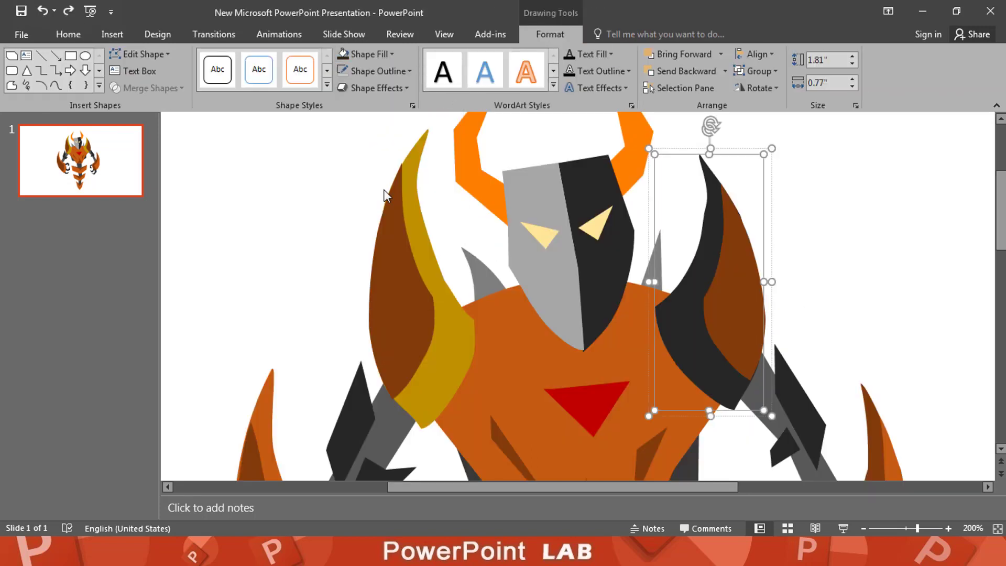
pyautogui.click(737, 300)
pyautogui.click(391, 54)
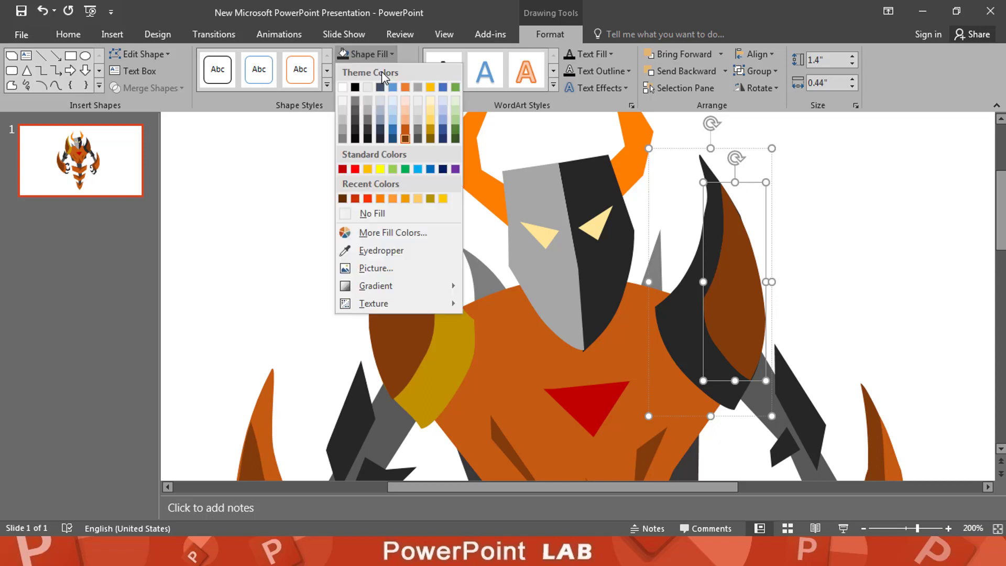
pyautogui.click(405, 134)
# Recolor the left shoulder guard, filling its gold band with near-black and its brown panel with dark orange.
pyautogui.click(452, 346)
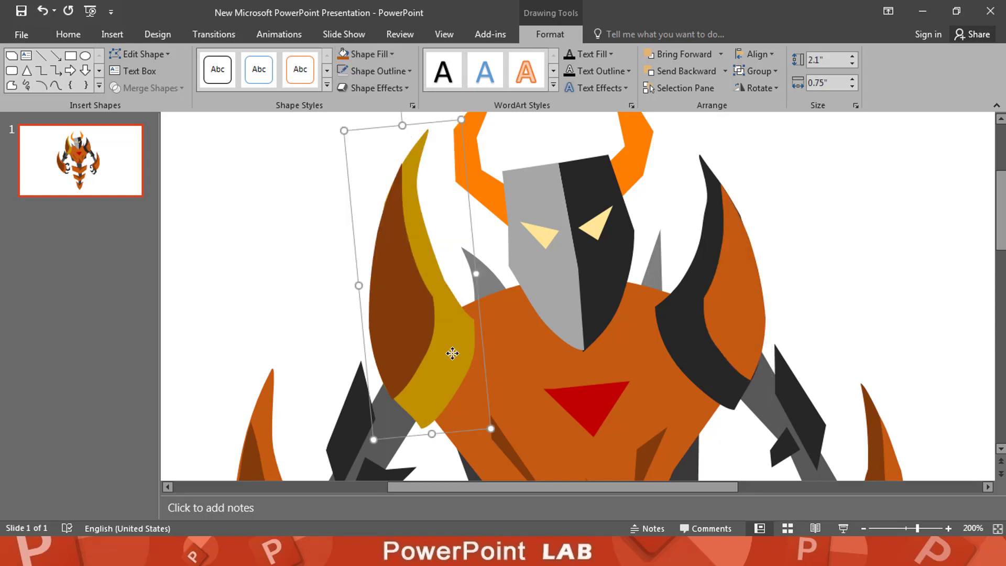
pyautogui.click(369, 57)
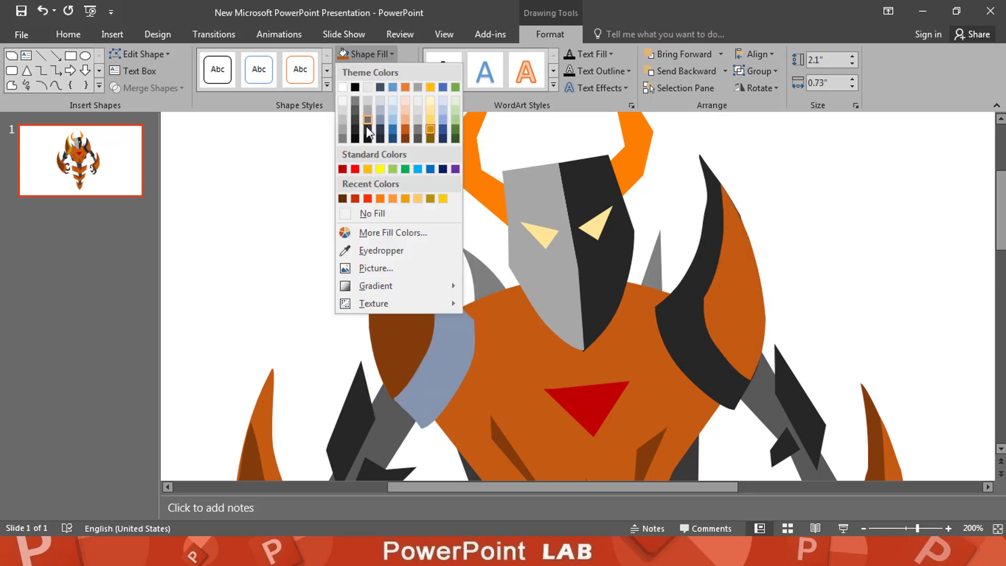
pyautogui.click(356, 135)
pyautogui.click(421, 316)
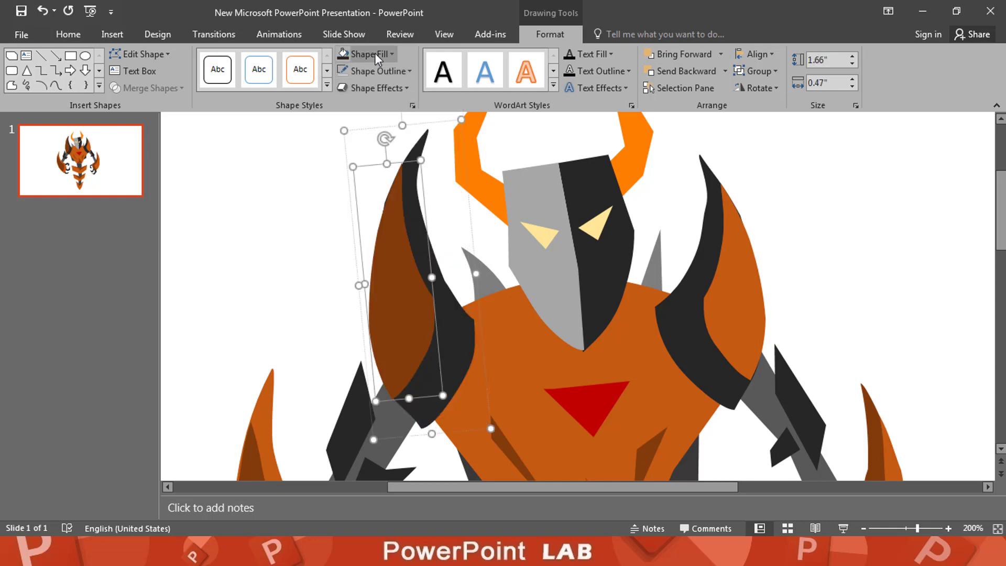
pyautogui.click(367, 54)
pyautogui.click(404, 132)
pyautogui.click(274, 211)
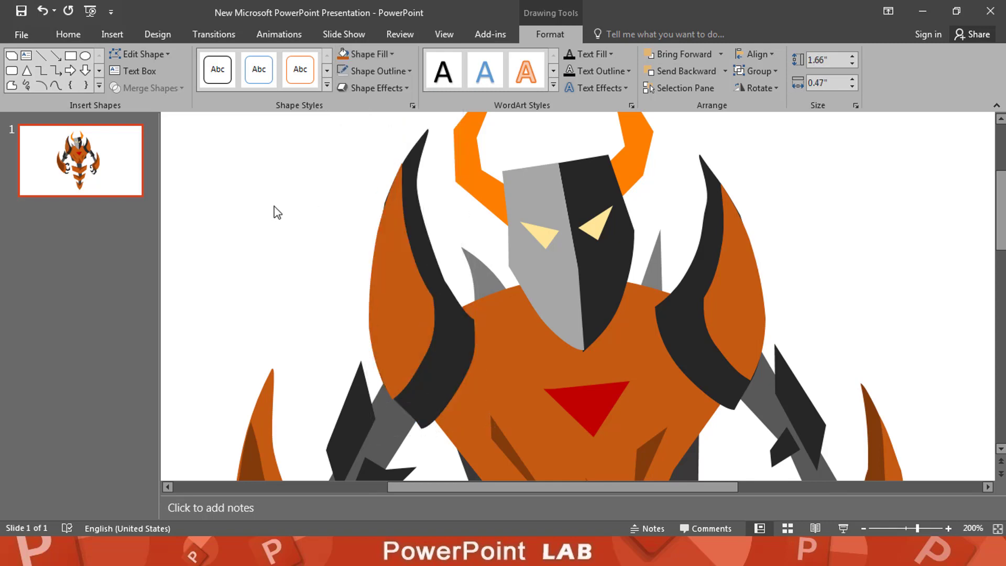
# Edit the points of the small dark spike on the right forearm, extending its tip toward the body and raising its lower corner.
pyautogui.scroll(-3, 781, 330)
pyautogui.click(785, 329)
pyautogui.rightClick(784, 329)
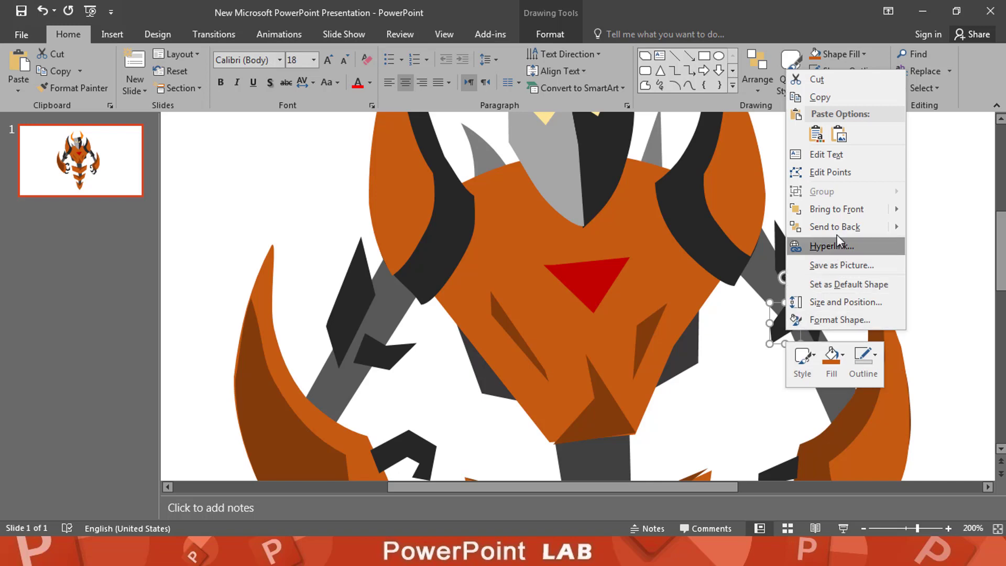
pyautogui.click(828, 173)
pyautogui.moveTo(762, 323)
pyautogui.mouseDown()
pyautogui.moveTo(777, 332)
pyautogui.moveTo(785, 313)
pyautogui.moveTo(754, 313)
pyautogui.mouseUp()
pyautogui.click(773, 340)
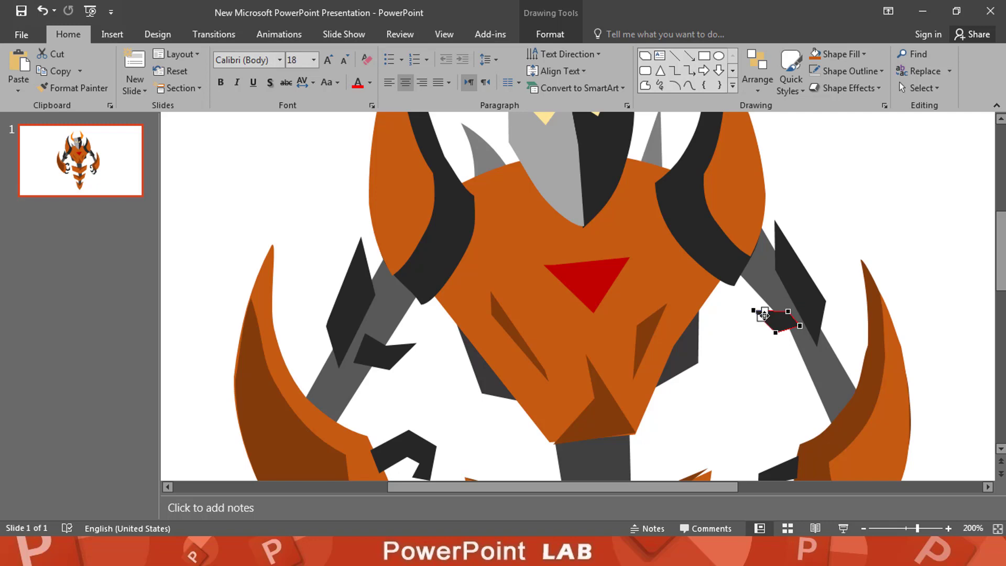
pyautogui.click(739, 316)
# Send the three dark claws of the right hand to the back, behind the orange forearm blade.
pyautogui.scroll(-5, 885, 348)
pyautogui.click(809, 282)
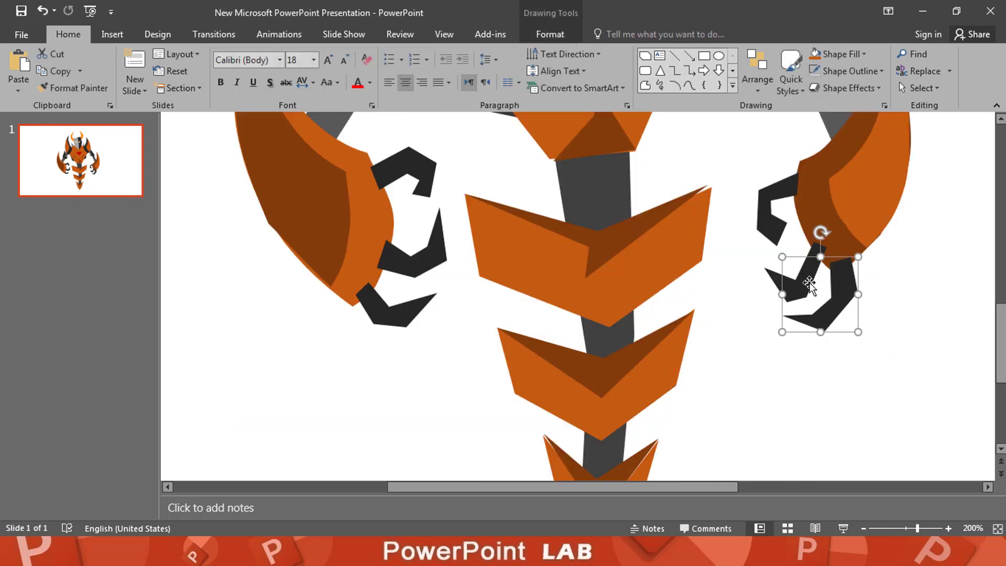
pyautogui.keyDown('shift'); pyautogui.click(762, 222); pyautogui.keyUp('shift')
pyautogui.rightClick(763, 222)
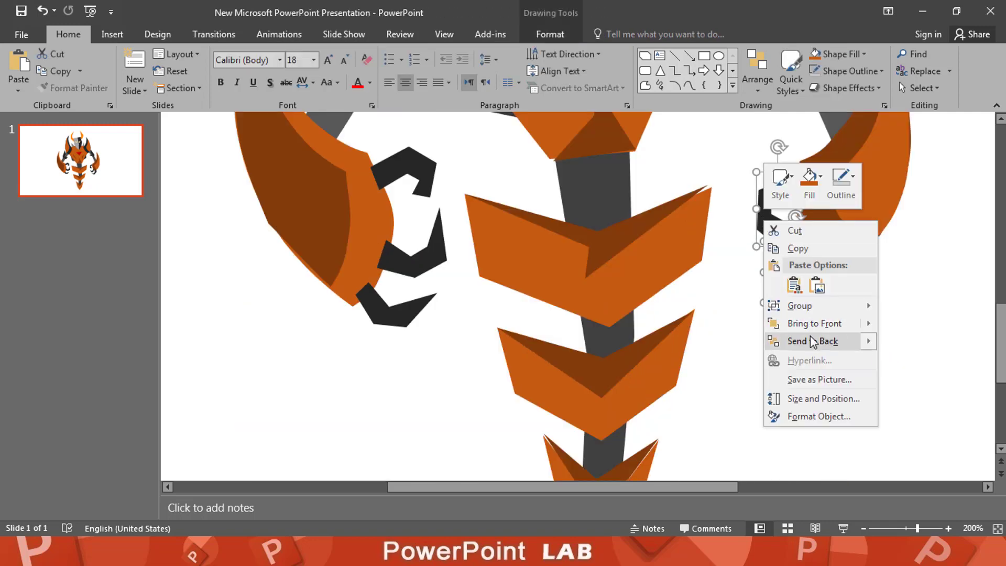
pyautogui.moveTo(813, 341)
pyautogui.click(911, 321)
# Send the three dark claws of the left hand to the back, behind the orange forearm blade.
pyautogui.click(413, 169)
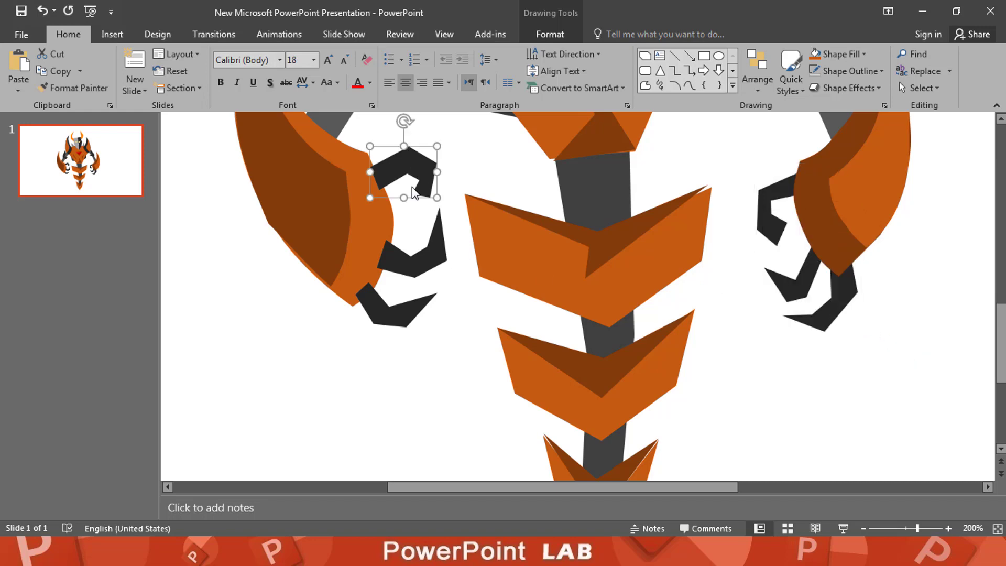
pyautogui.keyDown('shift'); pyautogui.click(422, 263); pyautogui.keyUp('shift')
pyautogui.keyDown('shift'); pyautogui.click(406, 314); pyautogui.keyUp('shift')
pyautogui.rightClick(401, 314)
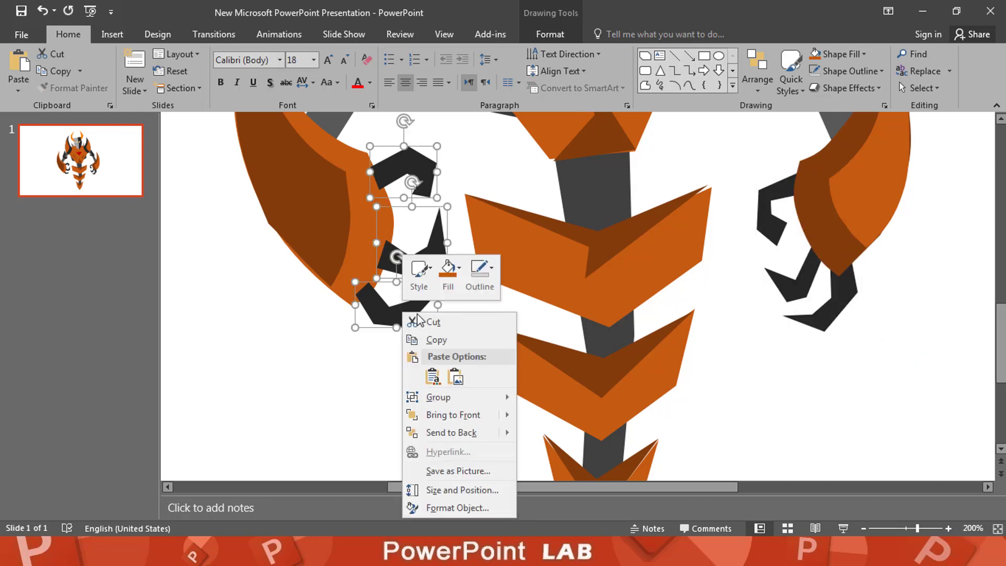
pyautogui.moveTo(455, 433)
pyautogui.click(541, 431)
# Edit the points of the uppermost tail plate's brown shading, aligning its right tip with the plate corner and adjusting the central notch.
pyautogui.keyDown('ctrl'); pyautogui.scroll(5, 704, 429); pyautogui.keyUp('ctrl')
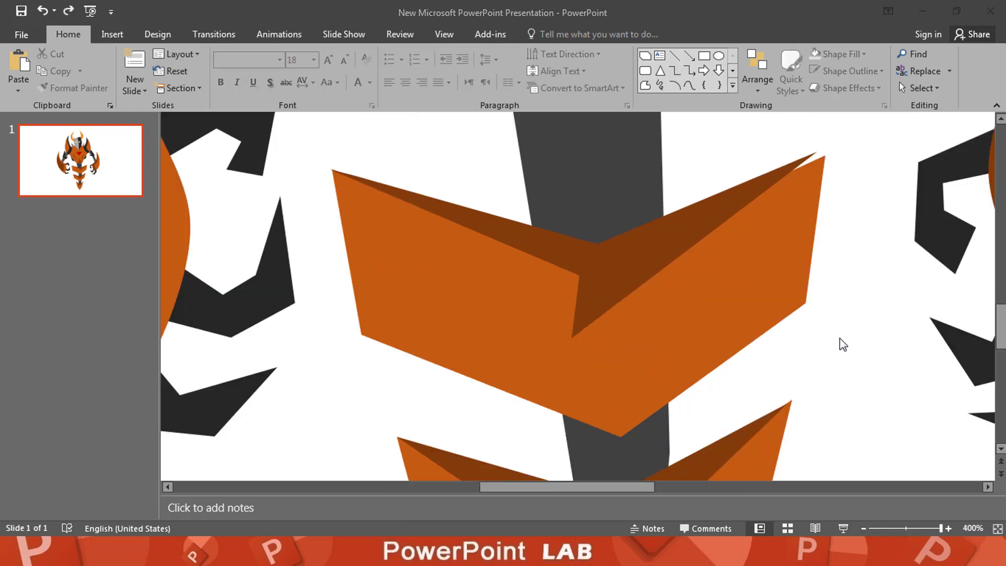
pyautogui.click(716, 211)
pyautogui.rightClick(715, 211)
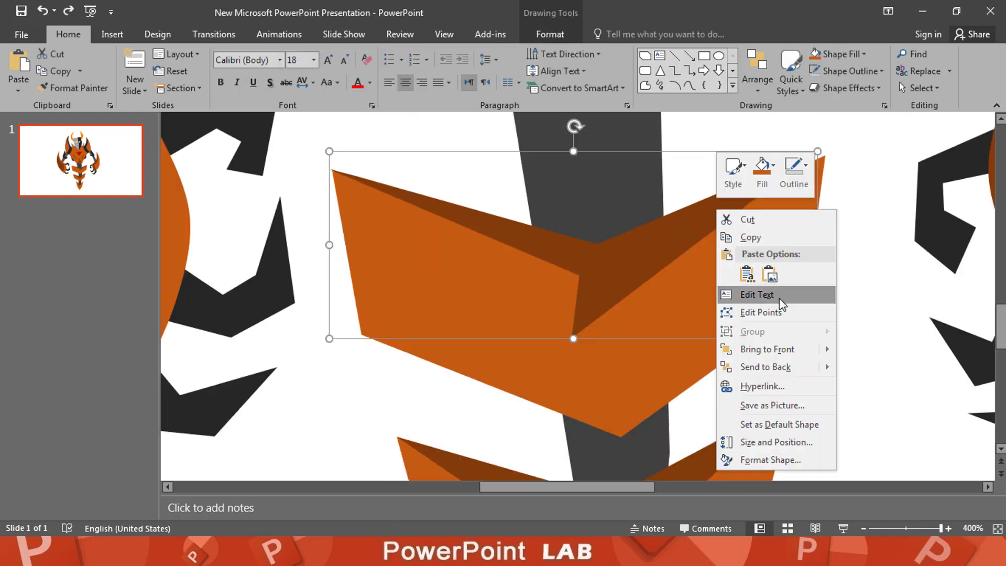
pyautogui.click(770, 294)
pyautogui.moveTo(815, 150); pyautogui.dragTo(823, 155)
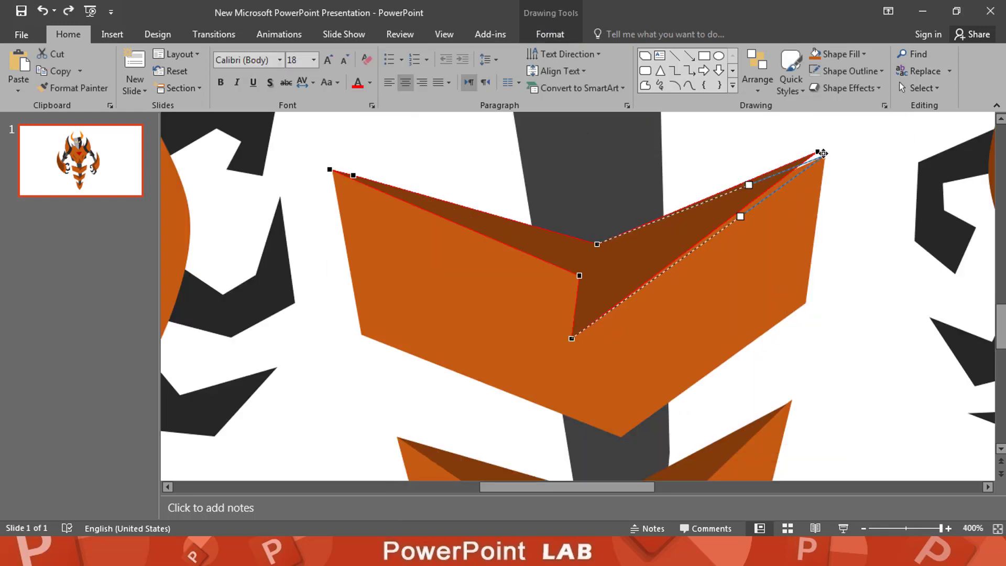
pyautogui.moveTo(581, 275); pyautogui.dragTo(588, 275)
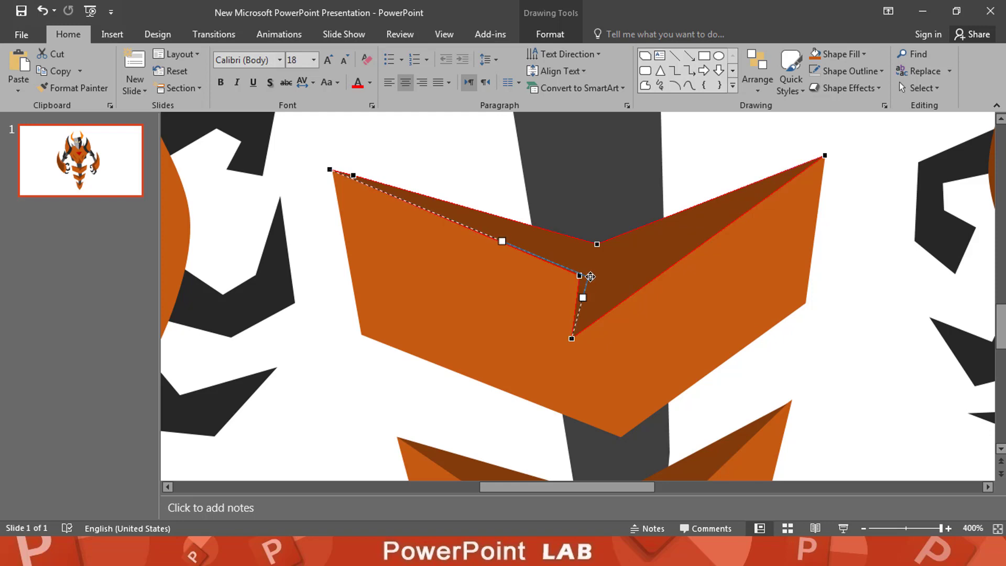
pyautogui.click(570, 337)
pyautogui.click(890, 325)
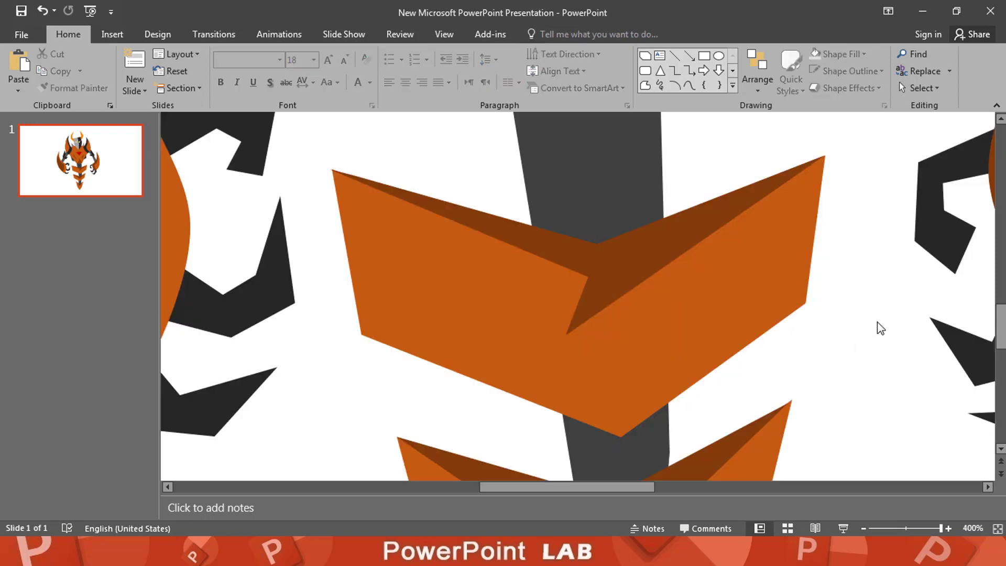
# Reshape the brown shading on the lowest tail plate so its edges meet the plate's two upper tips without white gaps.
pyautogui.scroll(-3, 878, 326)
pyautogui.scroll(-5, 878, 329)
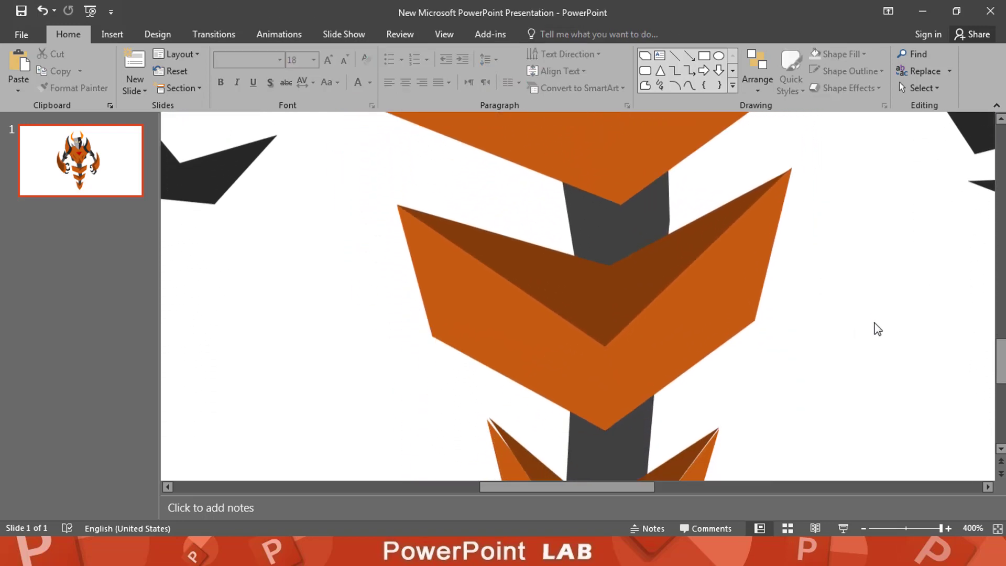
pyautogui.moveTo(623, 334); pyautogui.dragTo(622, 342)
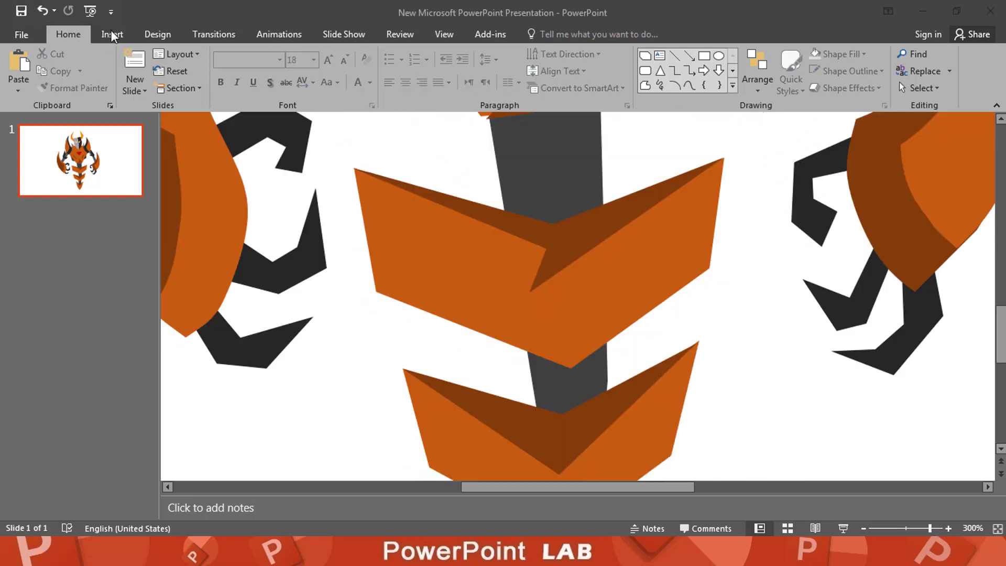
# Draw a freeform shadow sliver about 0.35" high and 0.26" wide near the uppermost tail plate's right edge and fill it dark brown.
pyautogui.click(111, 34)
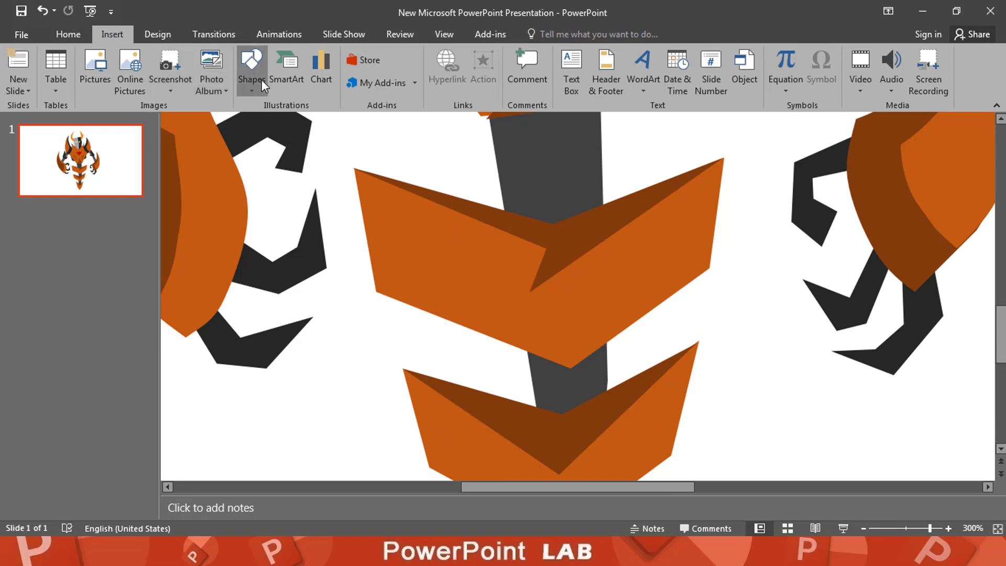
pyautogui.click(251, 68)
pyautogui.click(397, 234)
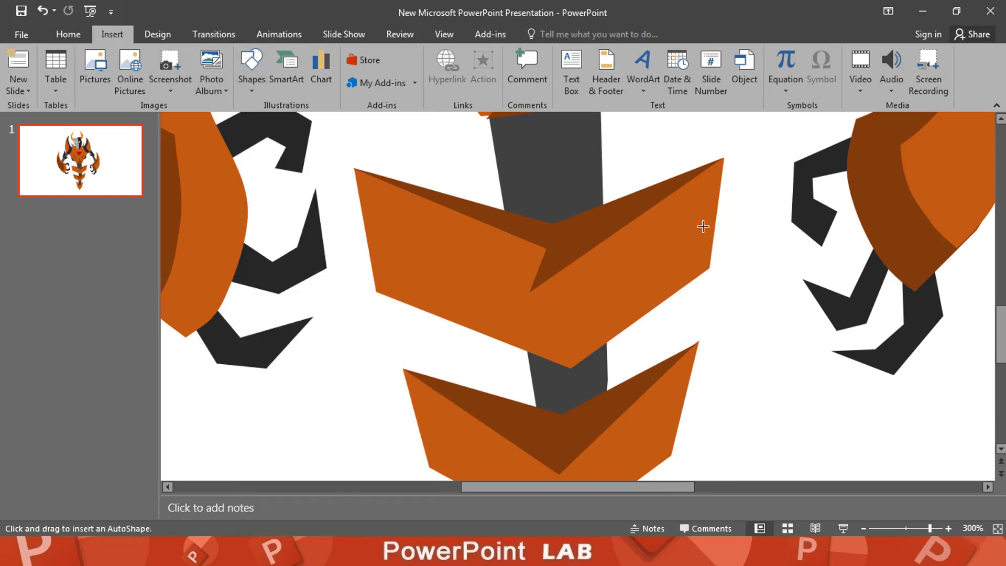
pyautogui.moveTo(660, 282); pyautogui.dragTo(647, 299)
pyautogui.click(702, 228)
pyautogui.click(375, 58)
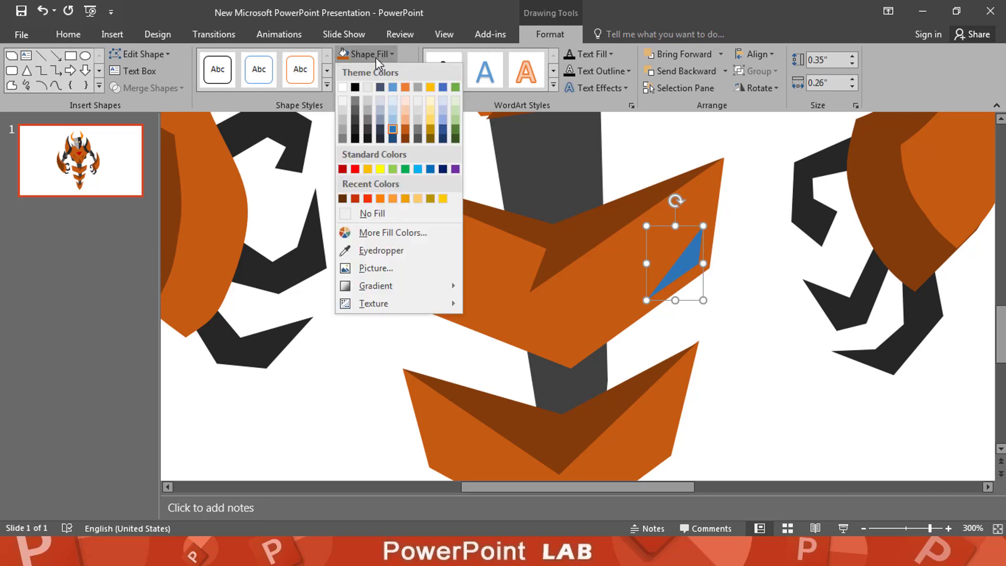
pyautogui.click(404, 138)
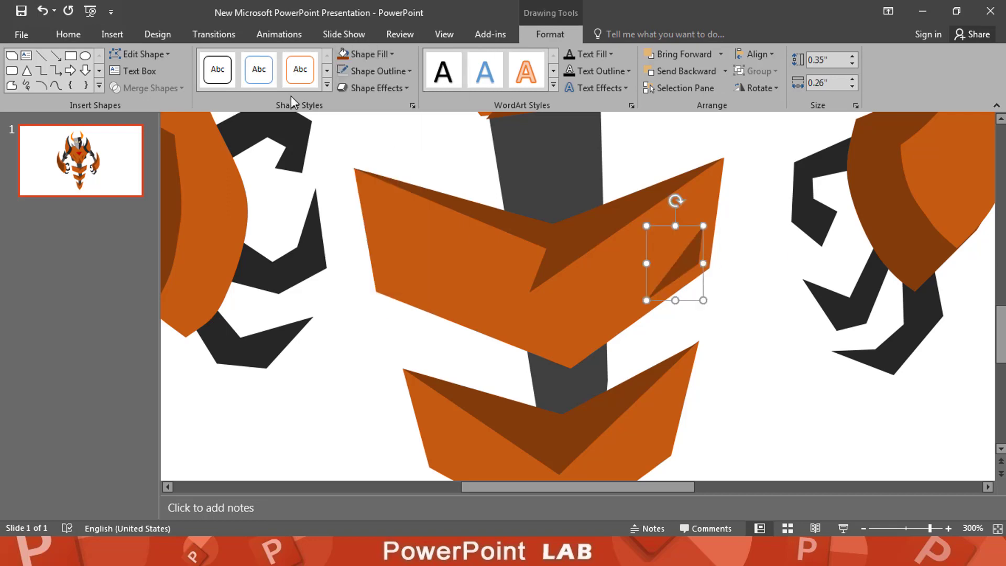
# Draw a freeform shadow about 0.4" high and 0.5" wide along the uppermost tail plate's lower-left edge and fill it dark brown.
pyautogui.click(12, 85)
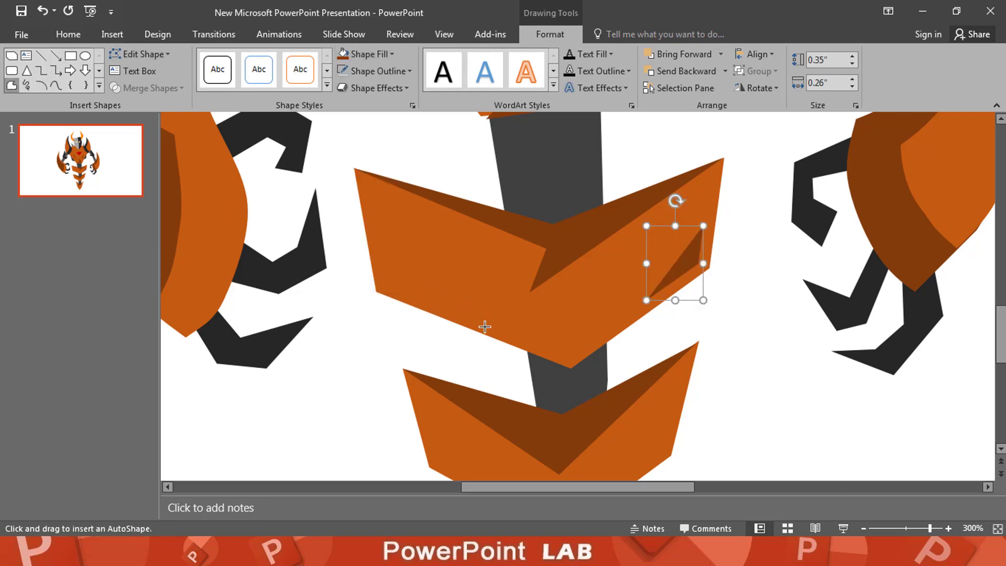
pyautogui.moveTo(484, 326)
pyautogui.mouseDown()
pyautogui.moveTo(395, 278)
pyautogui.moveTo(378, 245)
pyautogui.mouseUp()
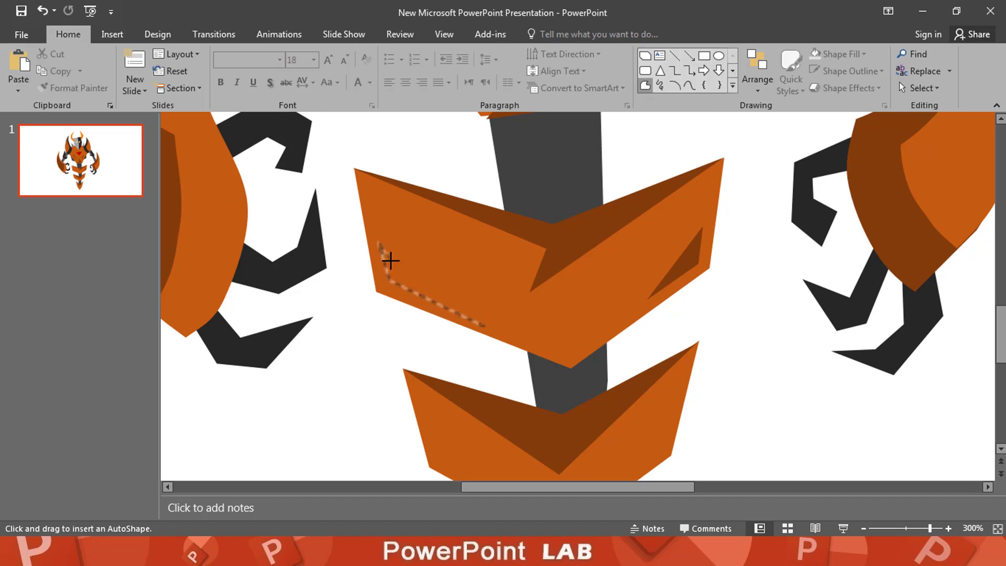
pyautogui.click(482, 326)
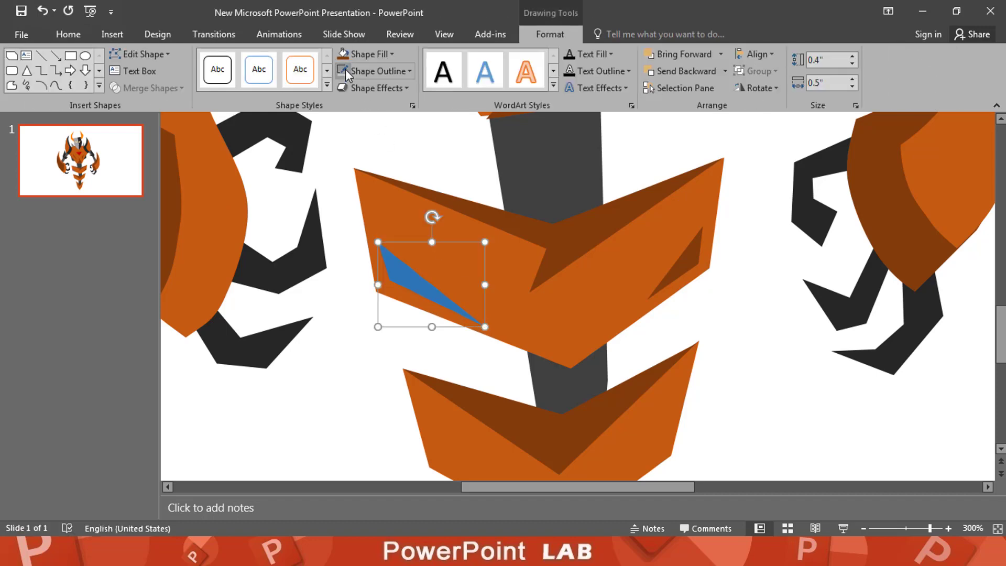
pyautogui.click(343, 54)
# Draw a freeform shadow about 0.42" high and 0.43" wide along the middle tail plate's lower-right edge and fill it dark brown.
pyautogui.scroll(-2, 733, 319)
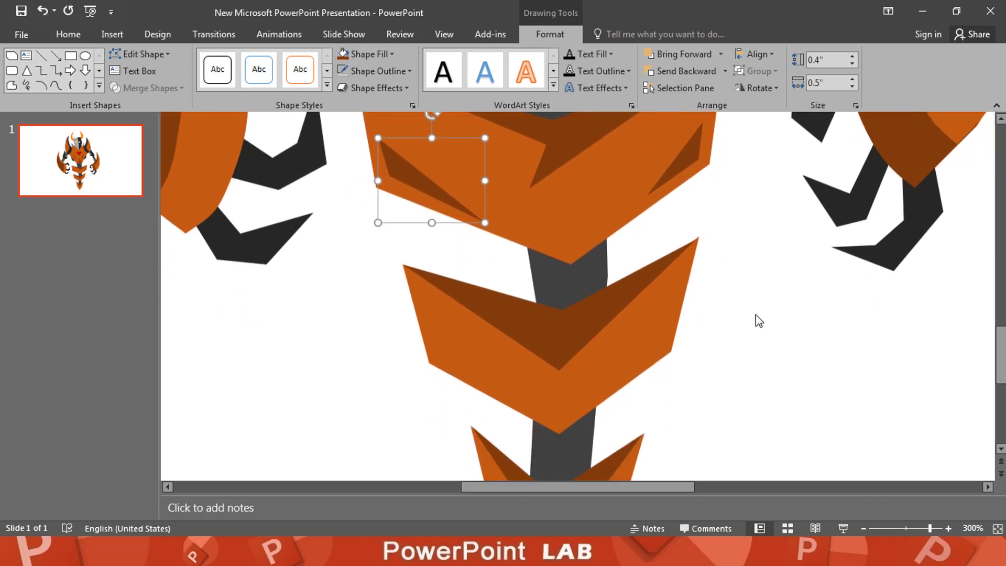
pyautogui.scroll(-1, 759, 321)
pyautogui.click(11, 86)
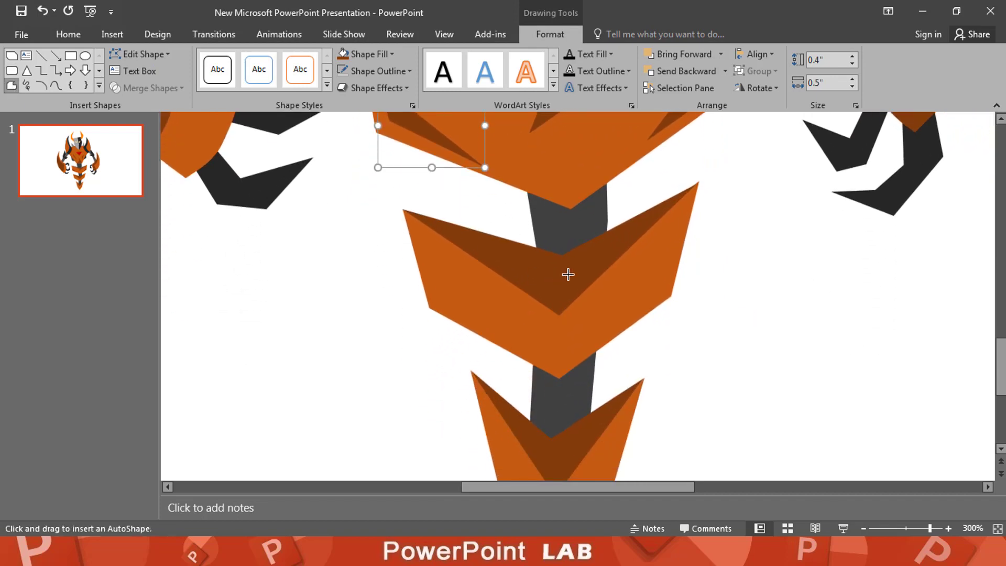
pyautogui.click(572, 358)
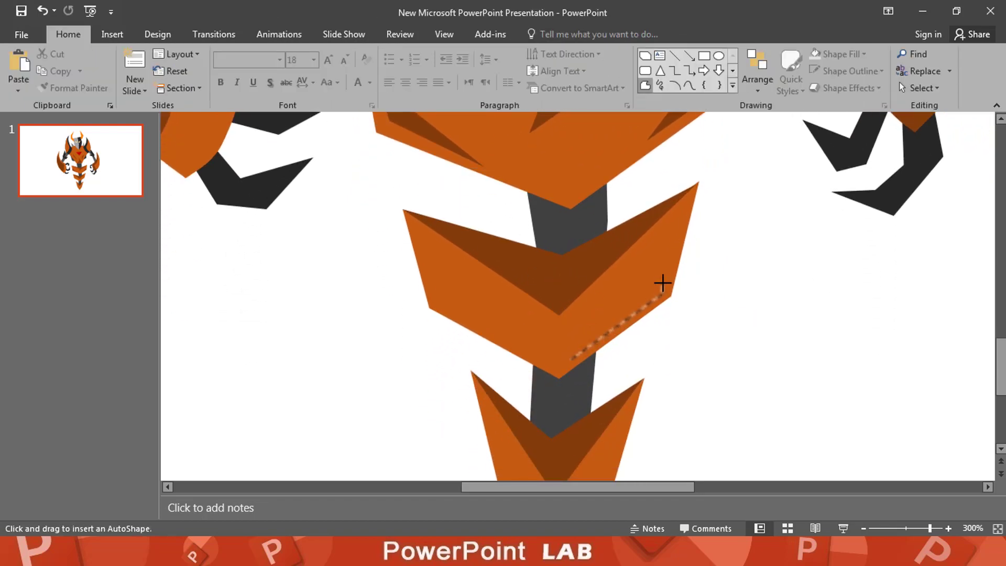
pyautogui.click(572, 357)
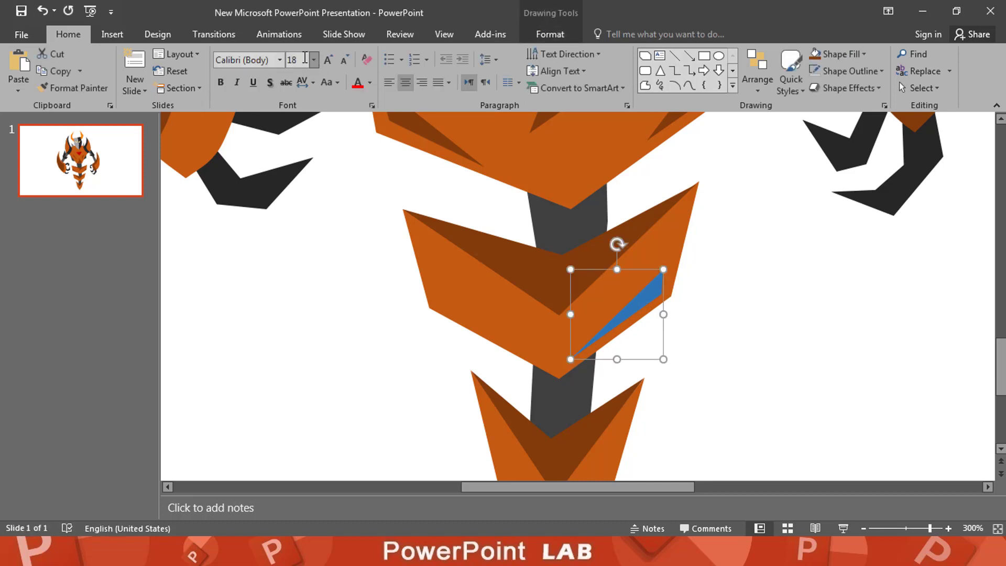
pyautogui.click(563, 33)
pyautogui.click(343, 54)
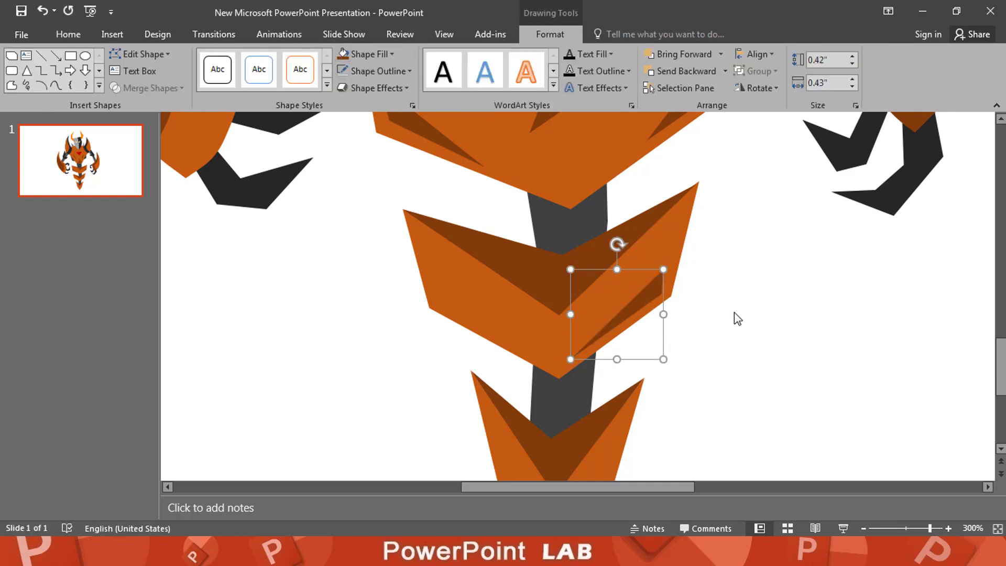
# Draw a small check-mark-shaped freeform shadow inside the lowest tail plate's pointed end and fill it dark brown.
pyautogui.scroll(-2, 735, 312)
pyautogui.click(12, 85)
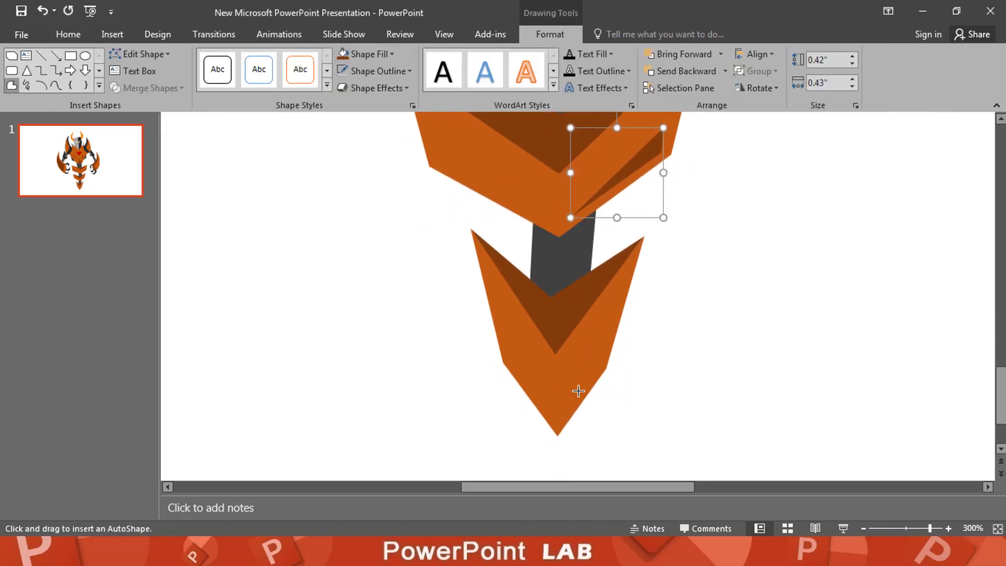
pyautogui.click(589, 381)
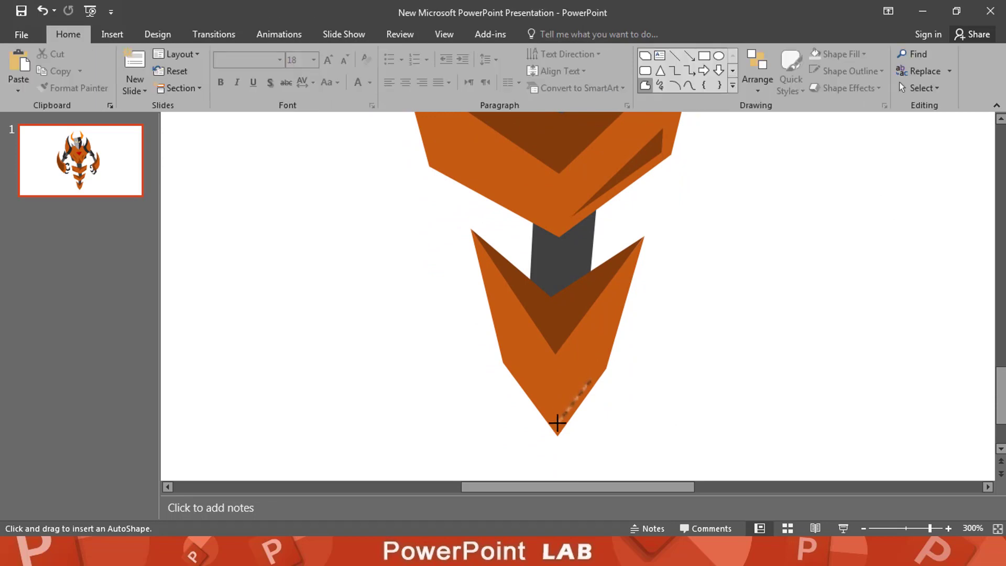
pyautogui.click(559, 408)
pyautogui.click(589, 381)
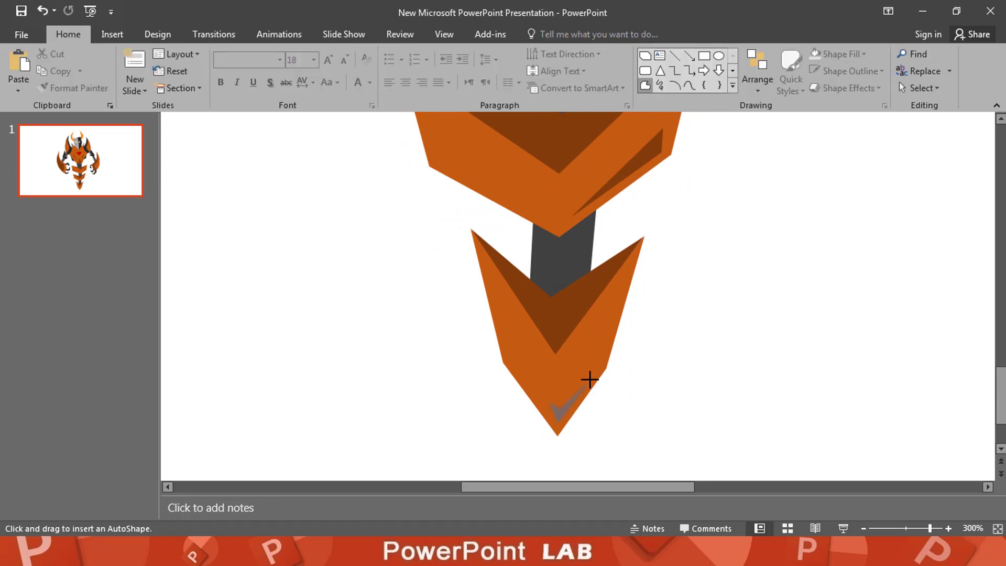
pyautogui.click(343, 54)
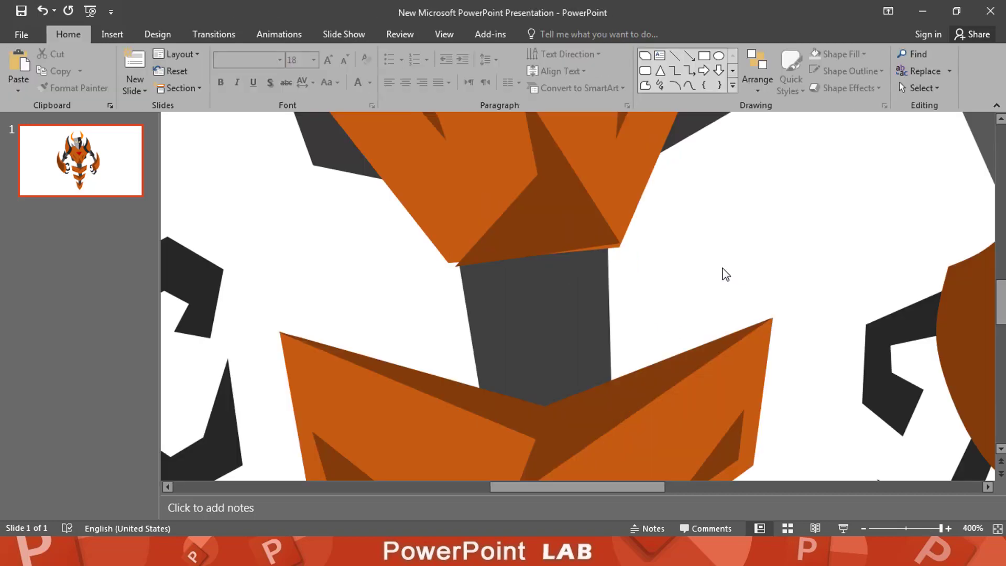
# Edit the points of the dark brown shadow at the torso armor's base so its two lower corners meet the orange plate's corners.
pyautogui.click(560, 232)
pyautogui.rightClick(504, 246)
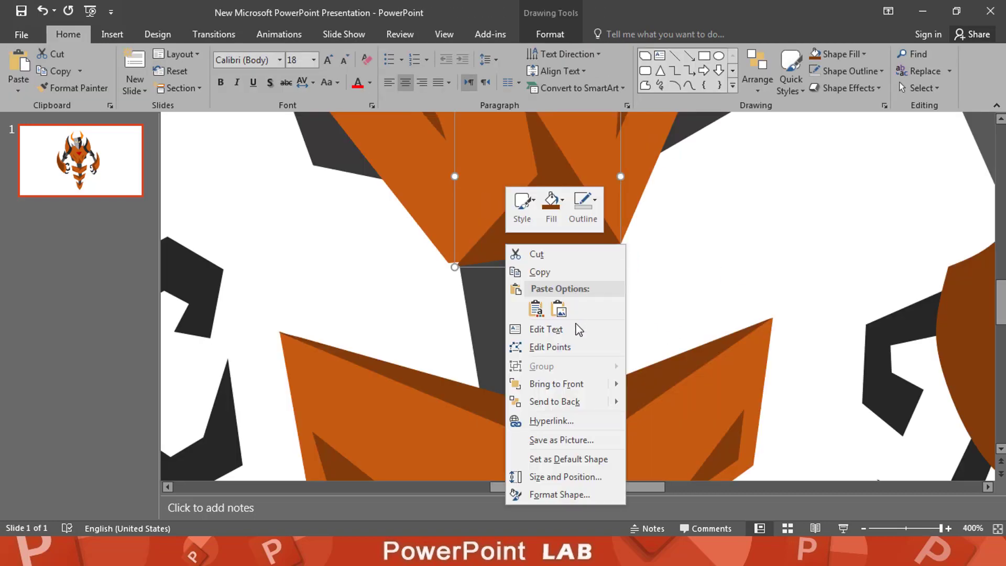
pyautogui.click(564, 348)
pyautogui.moveTo(453, 268); pyautogui.dragTo(449, 263)
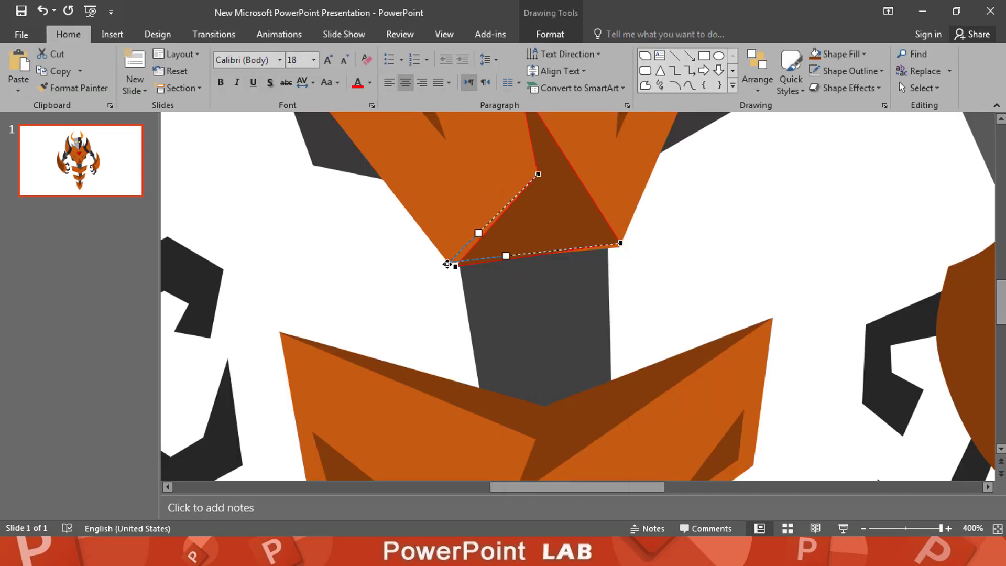
pyautogui.click(620, 244)
pyautogui.moveTo(621, 245); pyautogui.dragTo(622, 243)
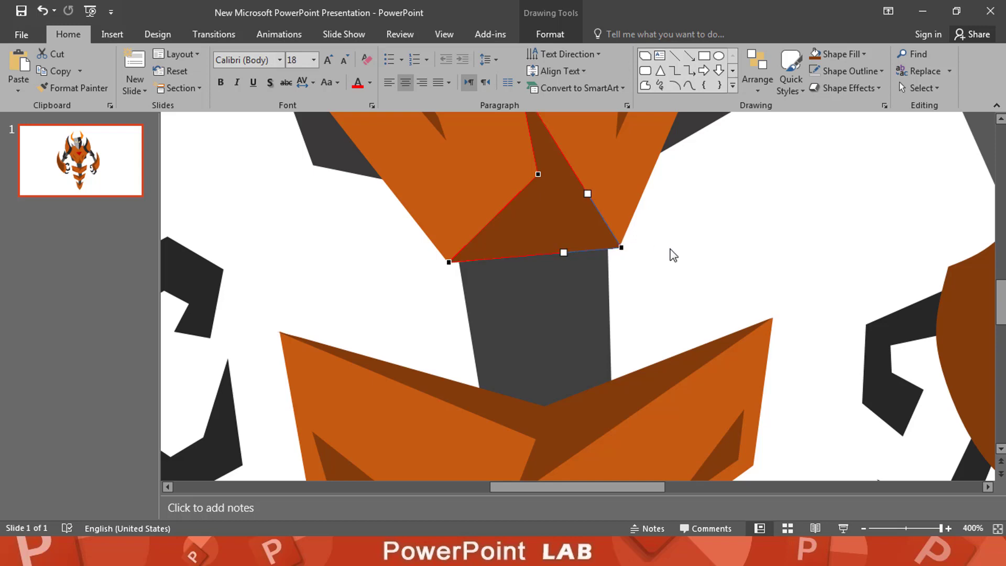
pyautogui.click(259, 236)
# Draw a freeform shadow about 0.48" high and 0.19" wide along the uppermost grey spine segment's right edge and fill it near-black.
pyautogui.click(112, 34)
pyautogui.click(251, 74)
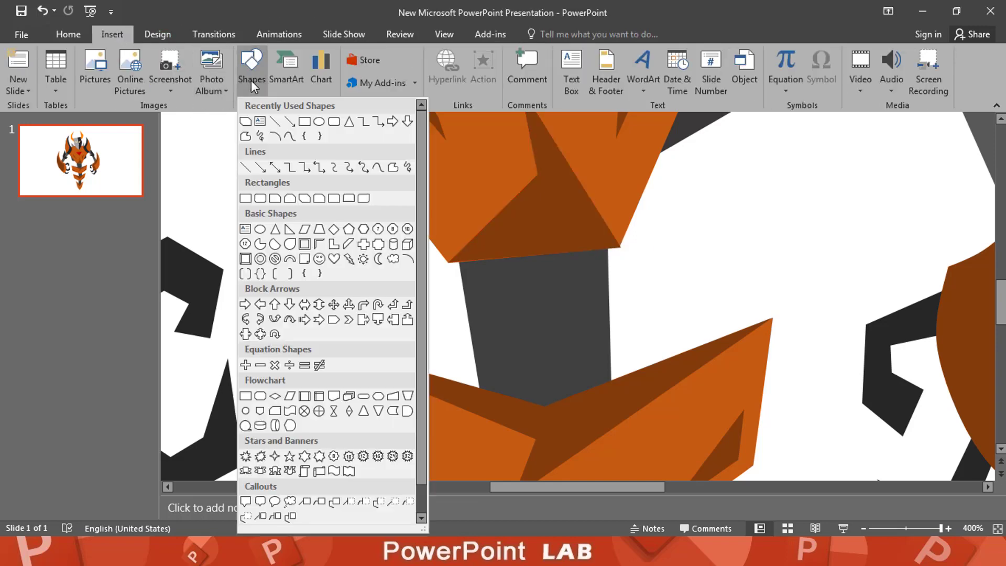
pyautogui.click(392, 166)
pyautogui.moveTo(597, 258); pyautogui.dragTo(595, 365)
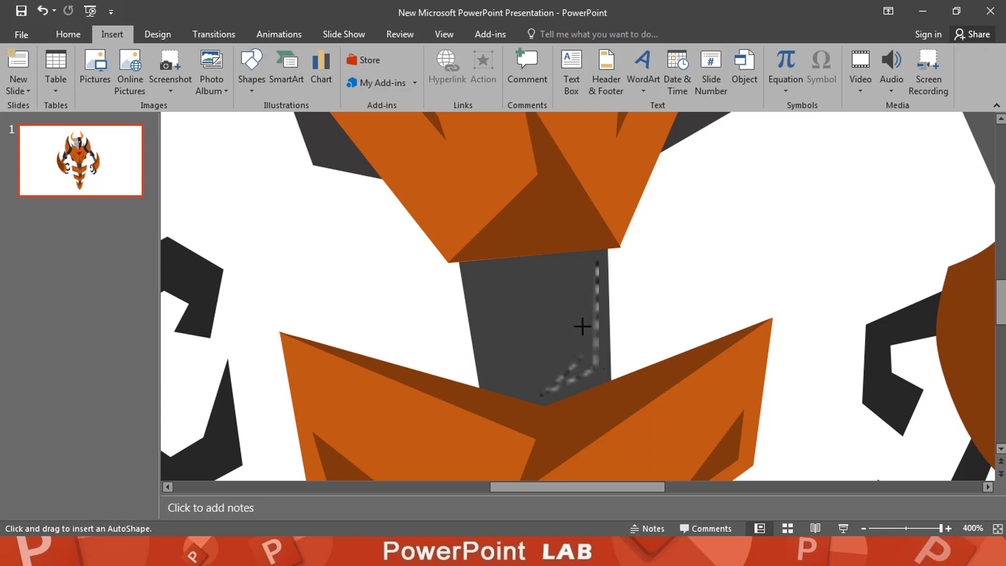
pyautogui.click(597, 259)
pyautogui.click(370, 53)
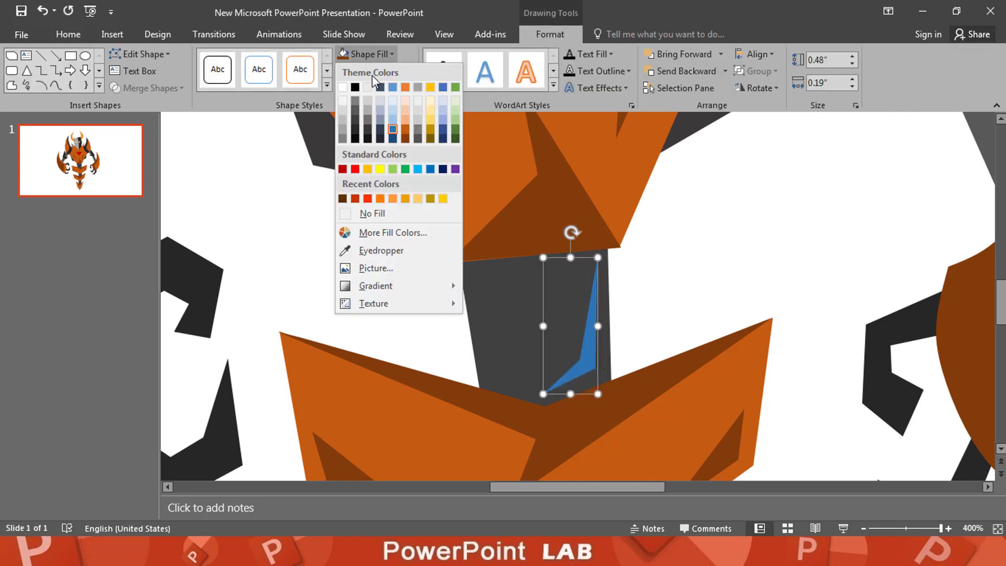
pyautogui.click(355, 129)
# Draw a freeform shadow about 0.22" high and 0.13" wide along the middle grey spine segment's left edge and fill it near-black.
pyautogui.scroll(-5, 689, 320)
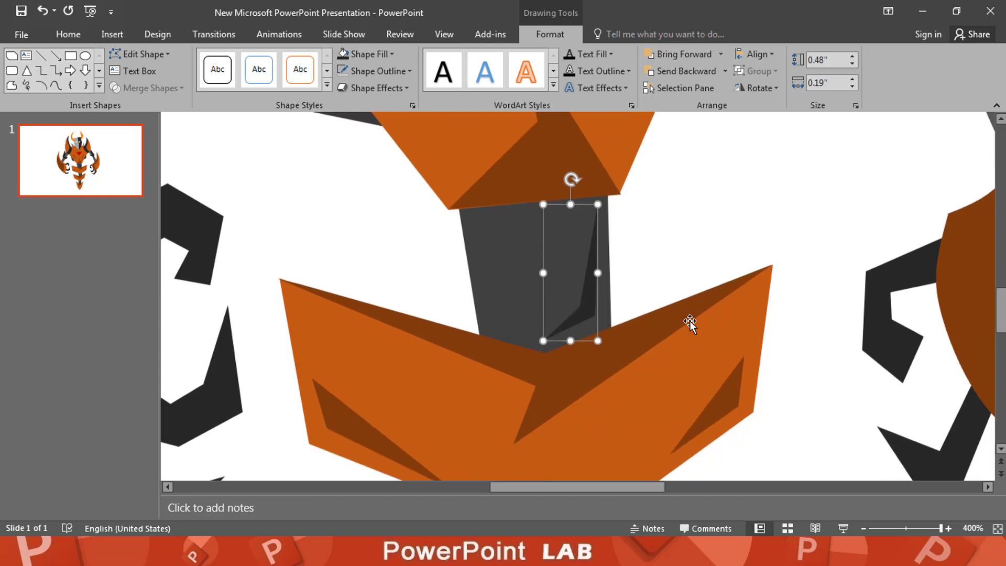
pyautogui.click(12, 85)
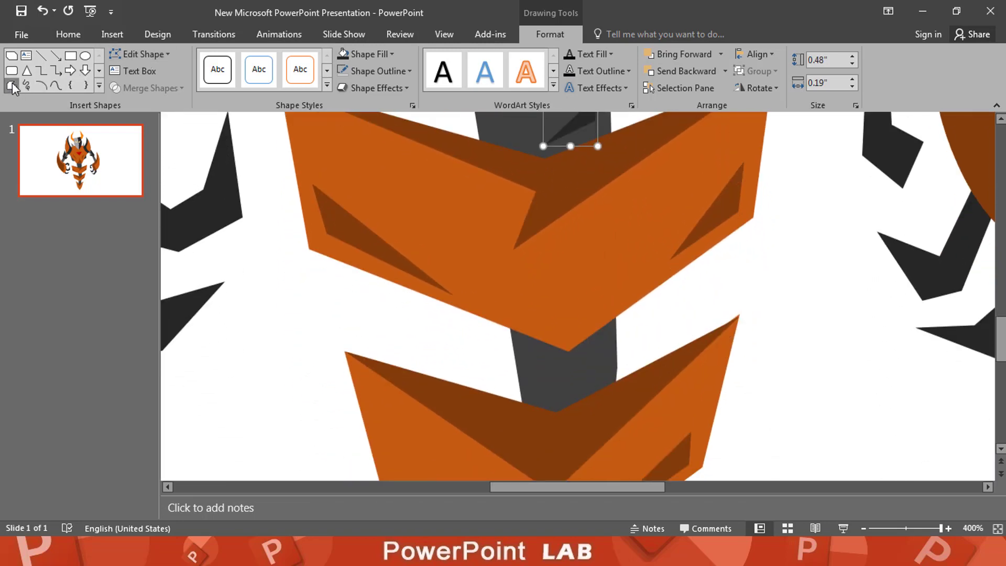
pyautogui.click(517, 341)
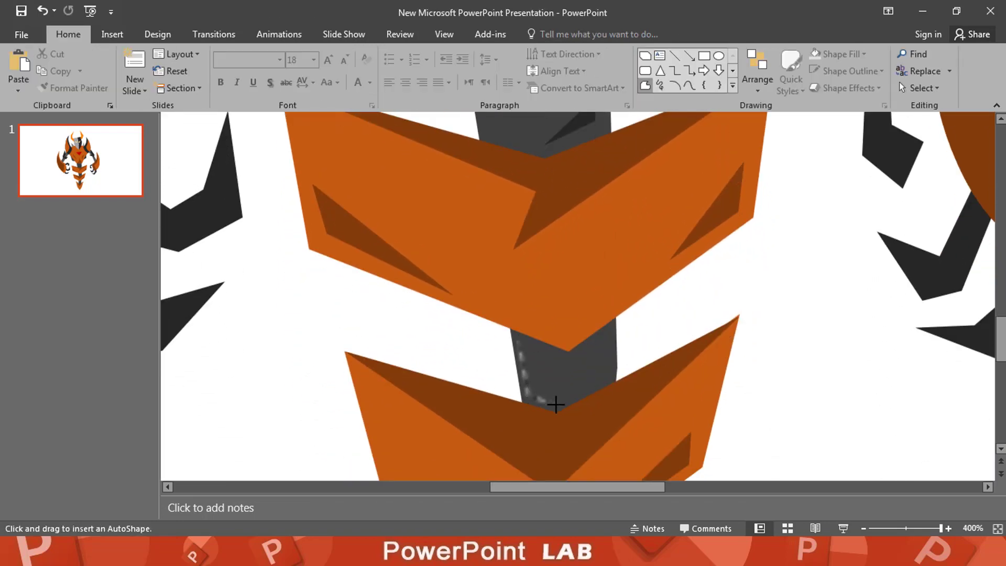
pyautogui.click(517, 342)
pyautogui.click(367, 54)
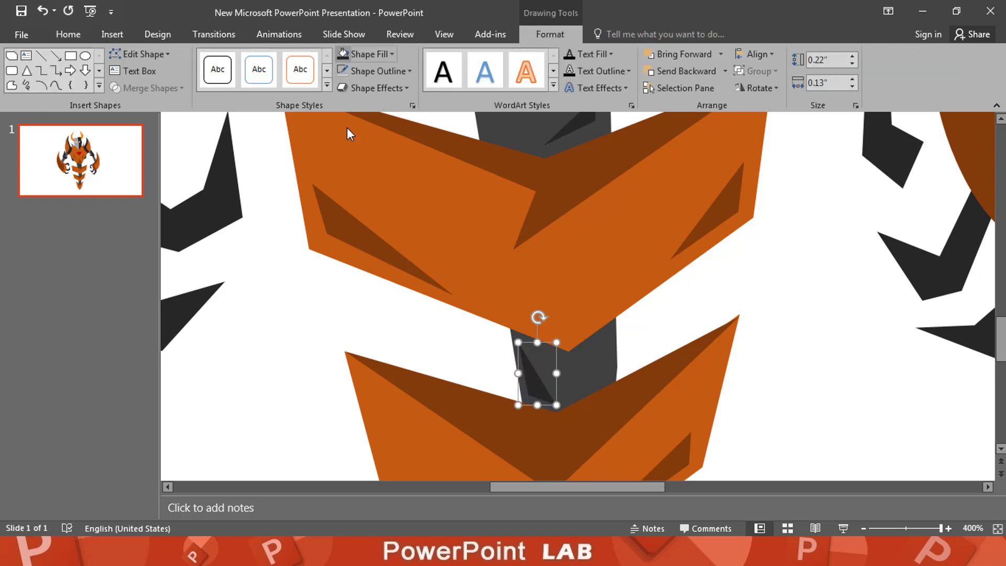
# Draw a narrow bent freeform shadow along the right edge of the lowest grey spine segment.
pyautogui.scroll(-2, 375, 283)
pyautogui.scroll(-4, 375, 283)
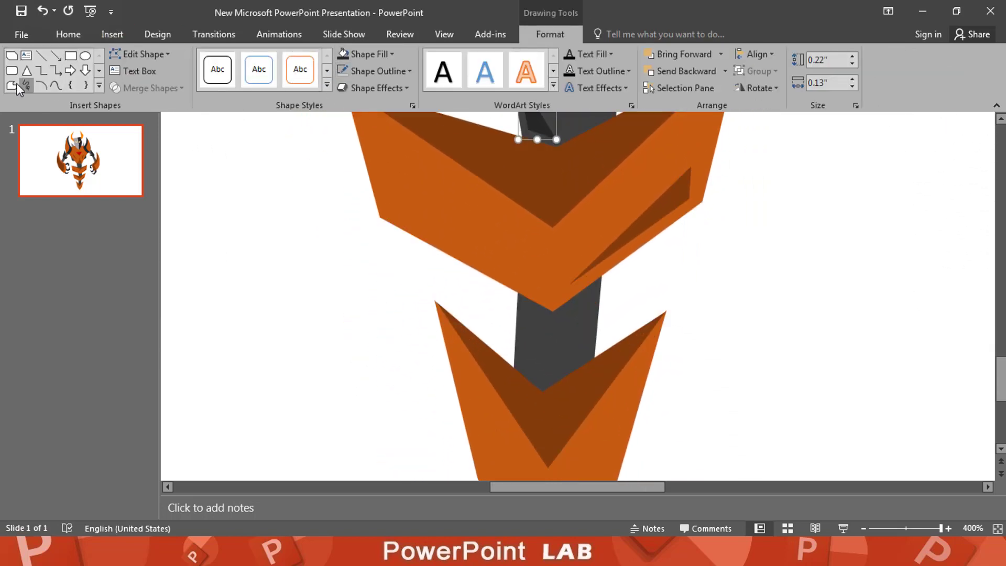
pyautogui.click(12, 85)
pyautogui.click(551, 376)
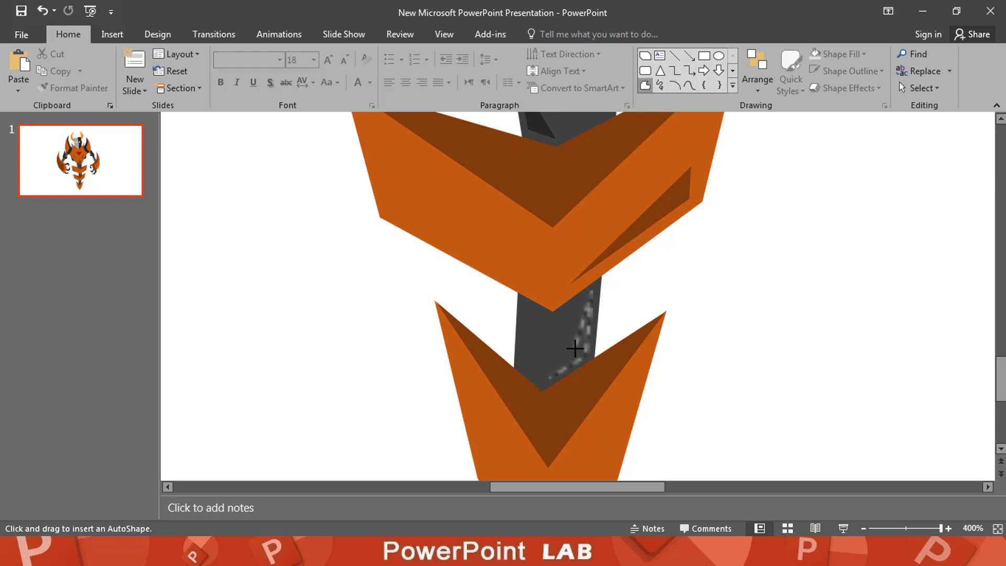
pyautogui.click(575, 348)
pyautogui.click(550, 375)
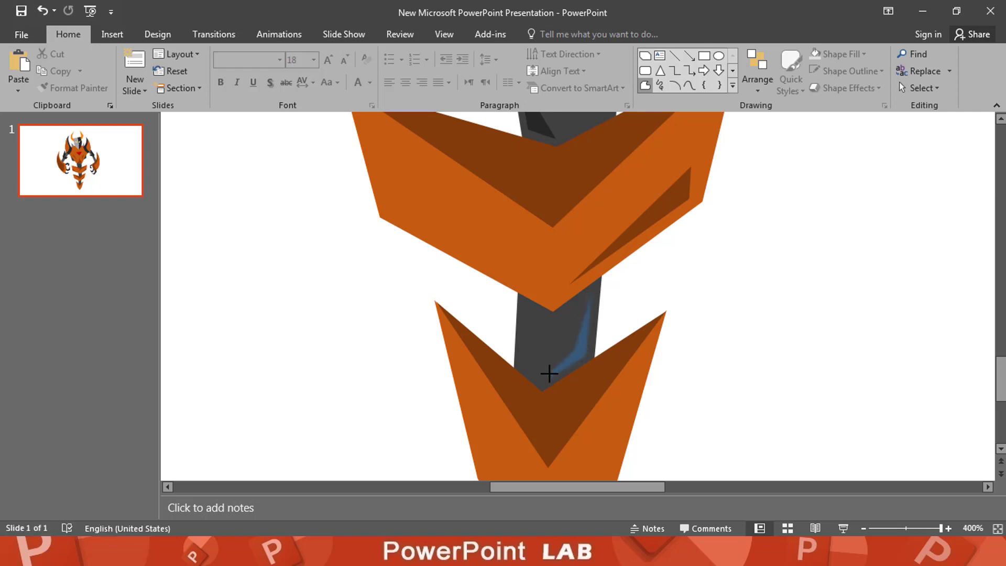
pyautogui.click(686, 291)
# Edit the light grey face half's points so its bottom tip meets the dark half and its lower-left curve is tighter.
pyautogui.scroll(10, 685, 394)
pyautogui.click(480, 231)
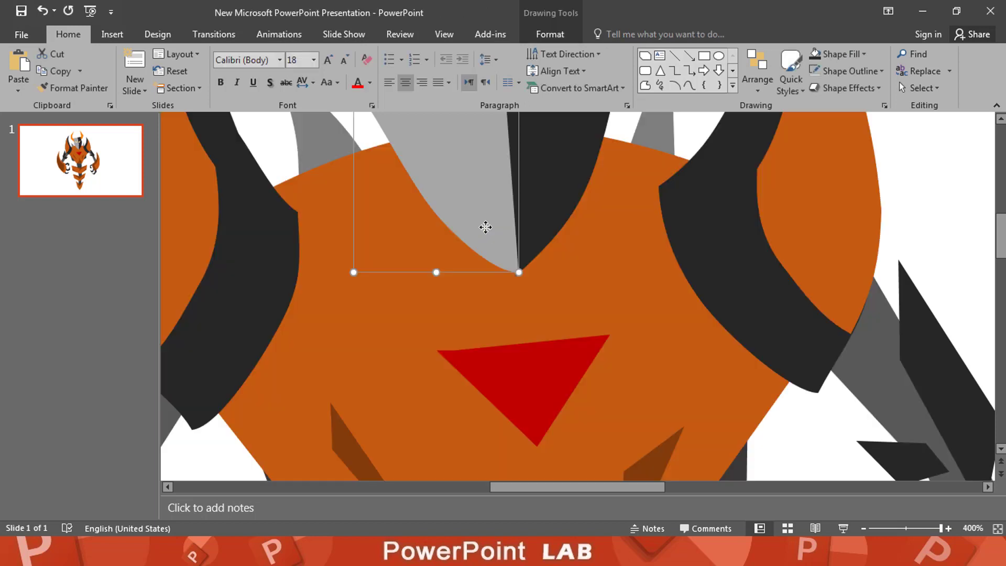
pyautogui.rightClick(510, 247)
pyautogui.click(535, 328)
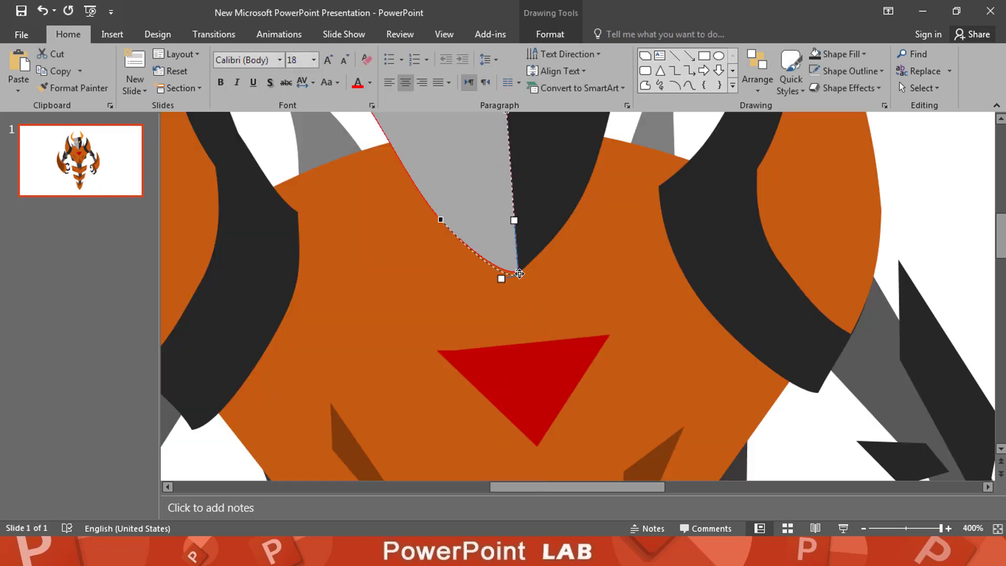
pyautogui.moveTo(519, 273); pyautogui.dragTo(497, 271)
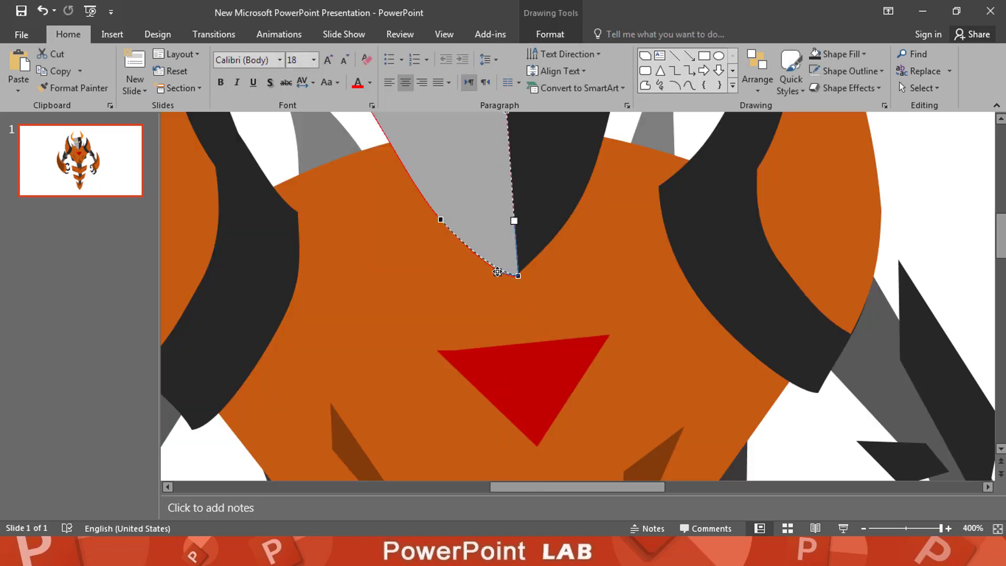
pyautogui.click(527, 285)
# Draw a zigzag freeform shape about 0.5" high and 0.68" wide on the upper-left chest armor beside the face.
pyautogui.click(112, 35)
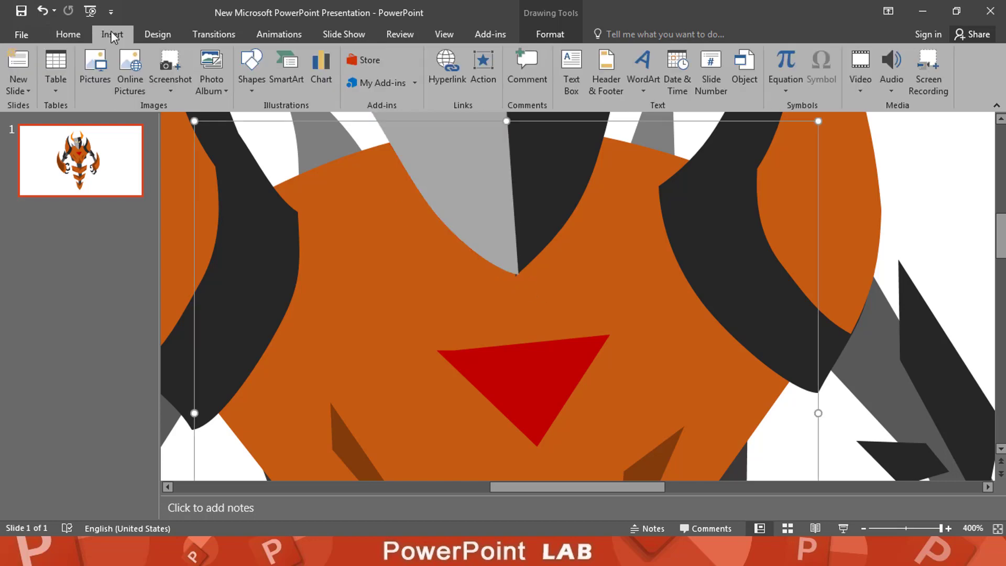
pyautogui.click(393, 169)
pyautogui.click(312, 187)
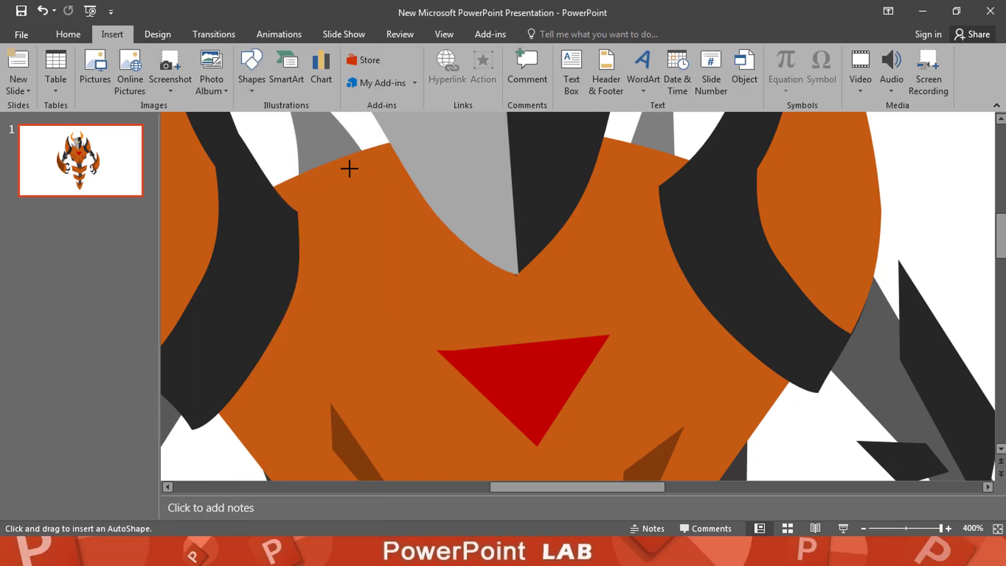
pyautogui.click(402, 227)
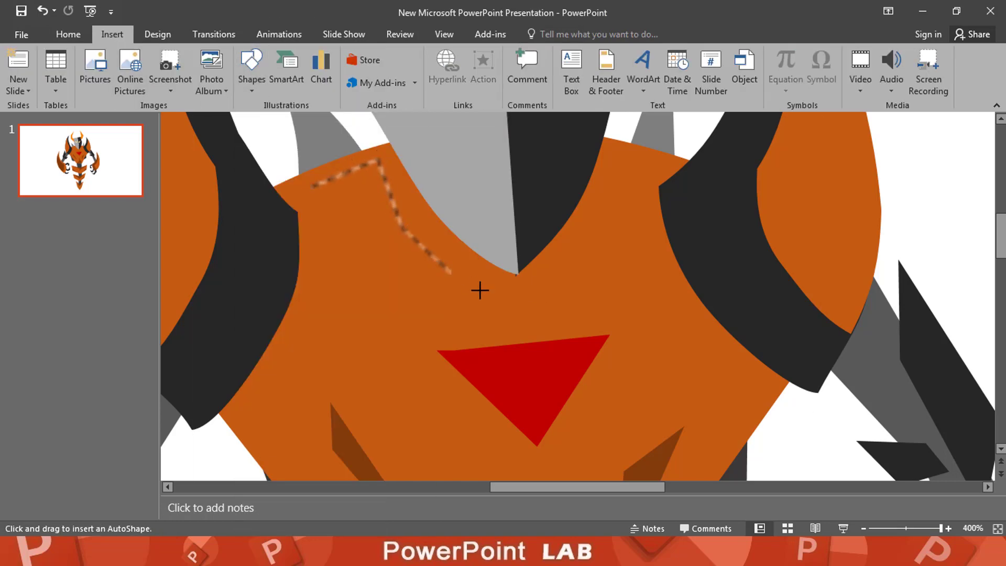
pyautogui.click(505, 303)
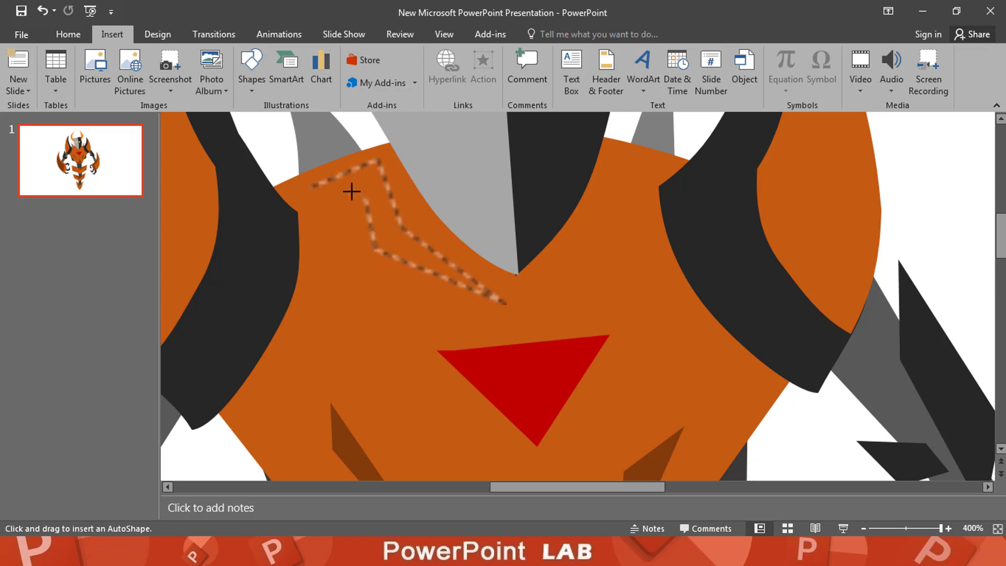
pyautogui.click(313, 187)
# Extend the chest shape's outer left tip to make it 0.75" wide and curve the edges around that tip.
pyautogui.rightClick(348, 183)
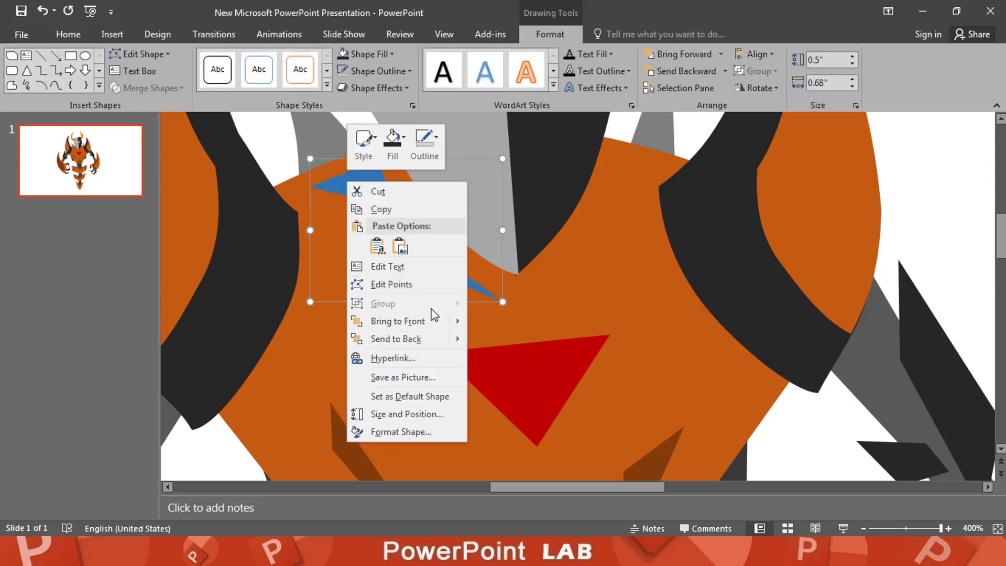
pyautogui.click(407, 286)
pyautogui.click(371, 160)
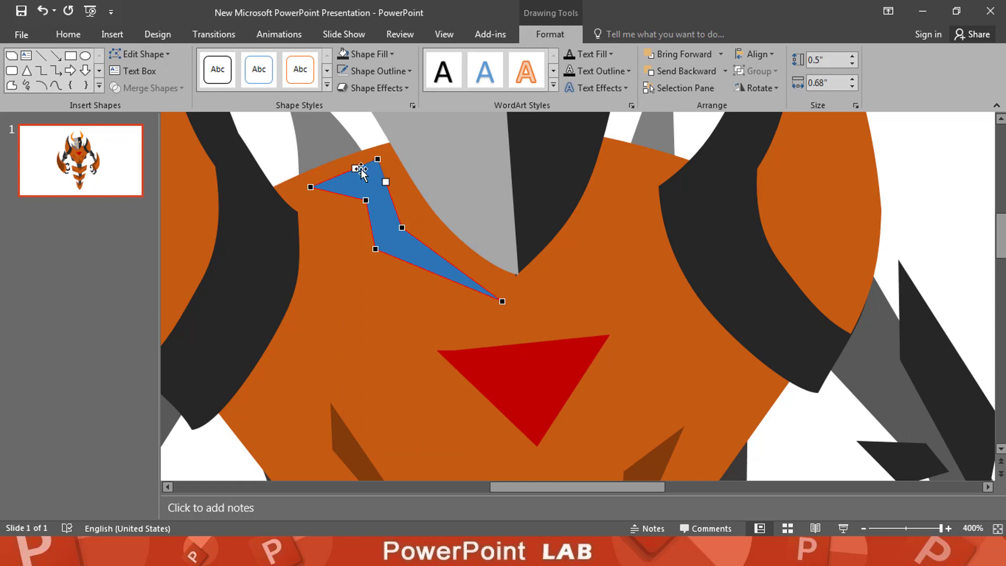
pyautogui.moveTo(347, 168); pyautogui.dragTo(289, 191)
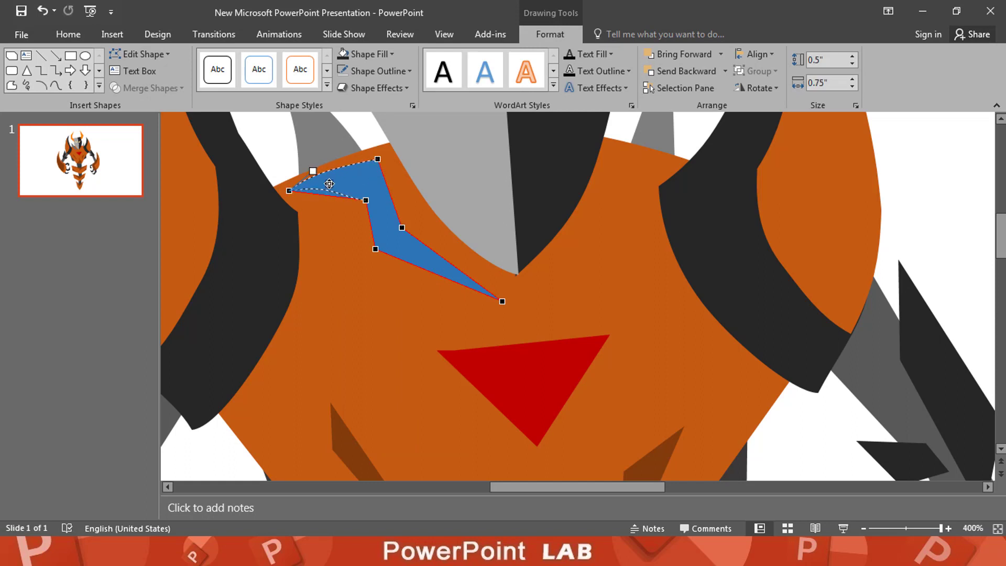
pyautogui.click(373, 161)
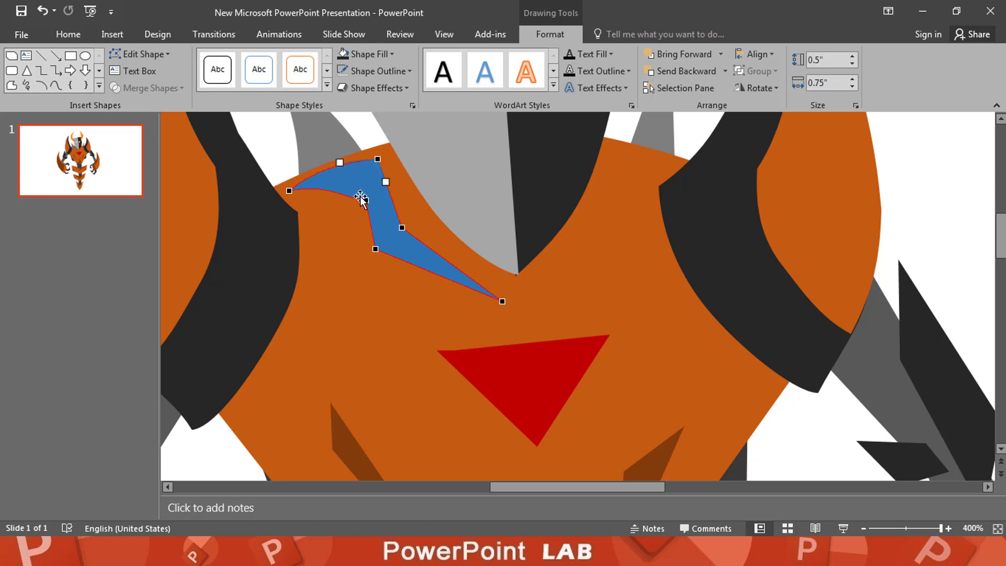
pyautogui.click(364, 200)
pyautogui.click(375, 249)
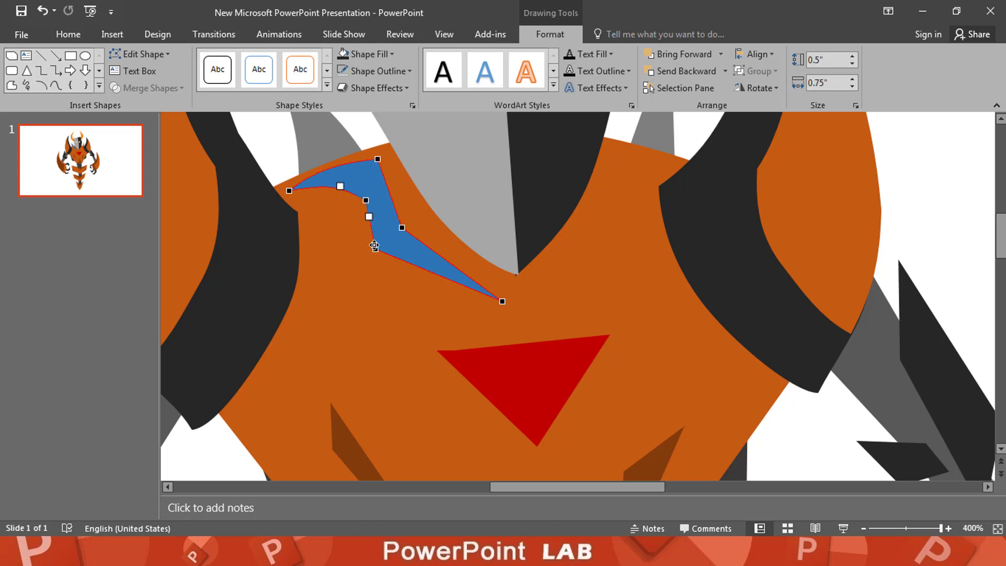
# Convert the chest shape's two middle bend points to straight points and adjust them so the body curves in an S shape.
pyautogui.rightClick(375, 249)
pyautogui.click(425, 348)
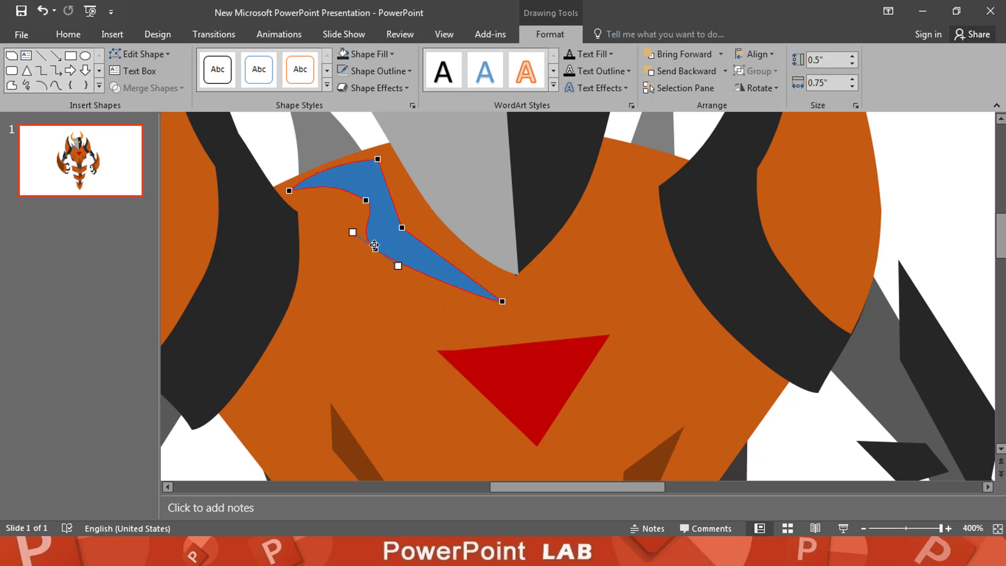
pyautogui.moveTo(374, 246); pyautogui.dragTo(381, 251)
pyautogui.rightClick(402, 228)
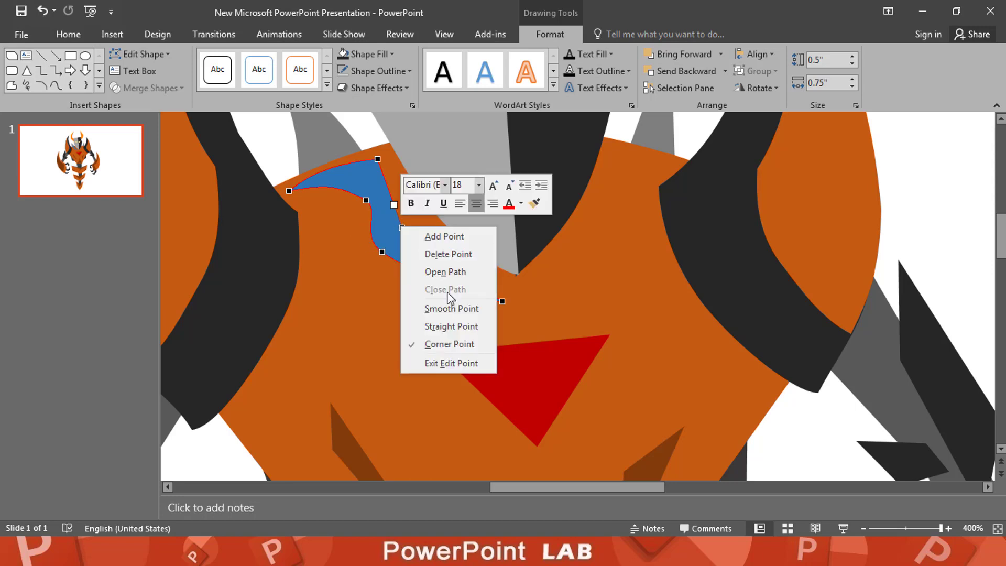
pyautogui.click(451, 326)
pyautogui.moveTo(393, 204); pyautogui.dragTo(391, 185)
pyautogui.click(379, 158)
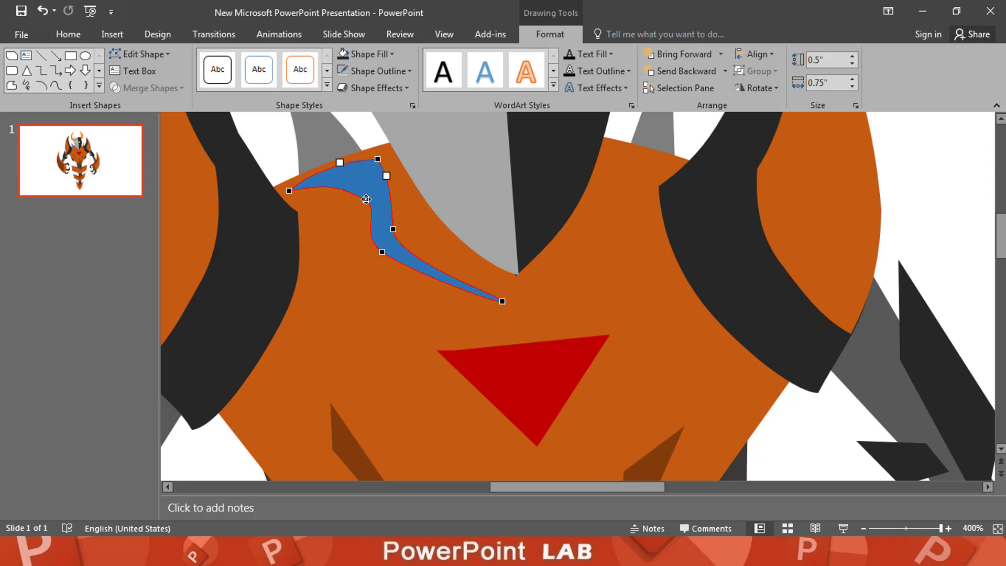
pyautogui.click(372, 176)
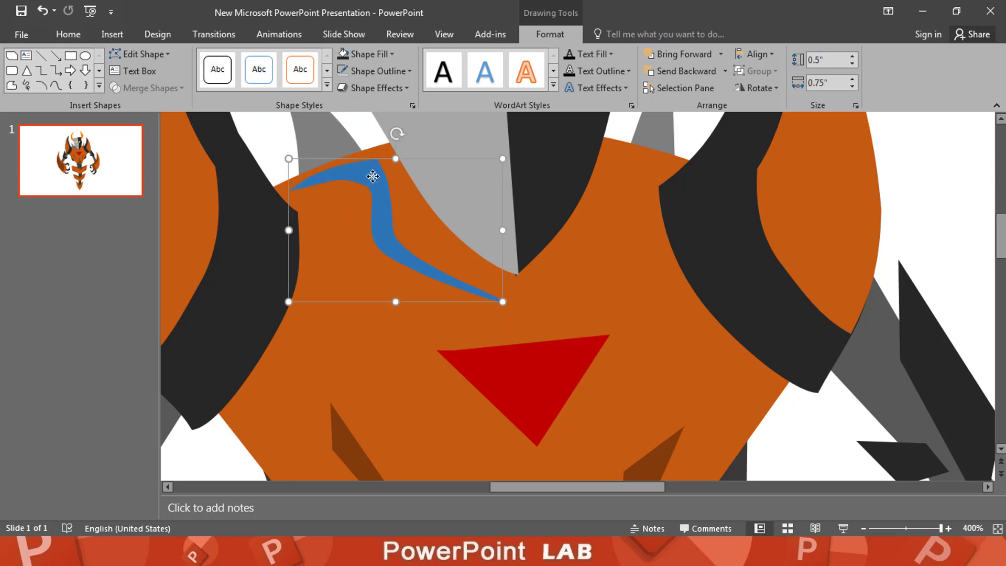
# Fill the curved chest shape with dark brown.
pyautogui.rightClick(372, 176)
pyautogui.click(377, 53)
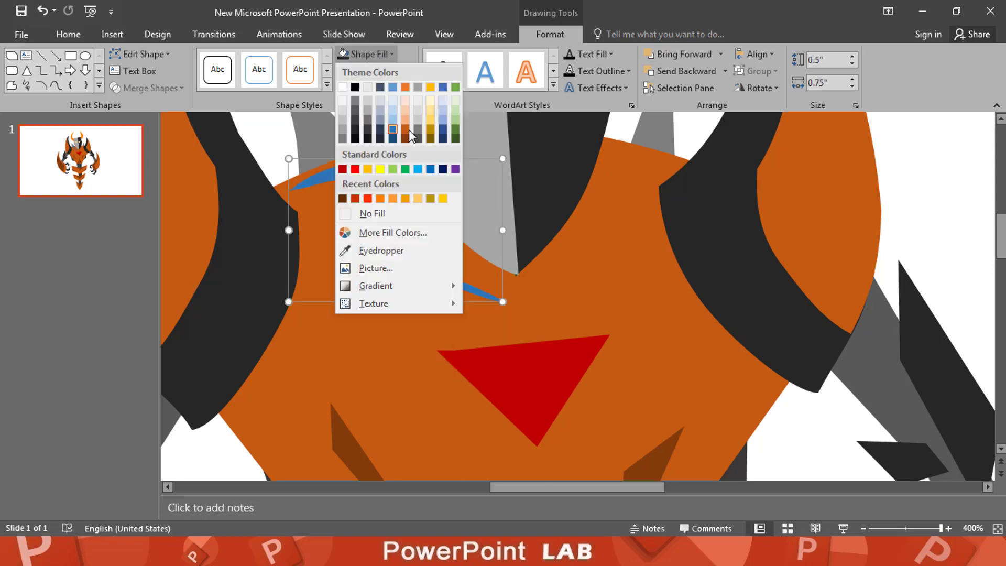
pyautogui.click(408, 136)
# Set the curved chest shadow's fill transparency to about 18%.
pyautogui.scroll(-1, 367, 294)
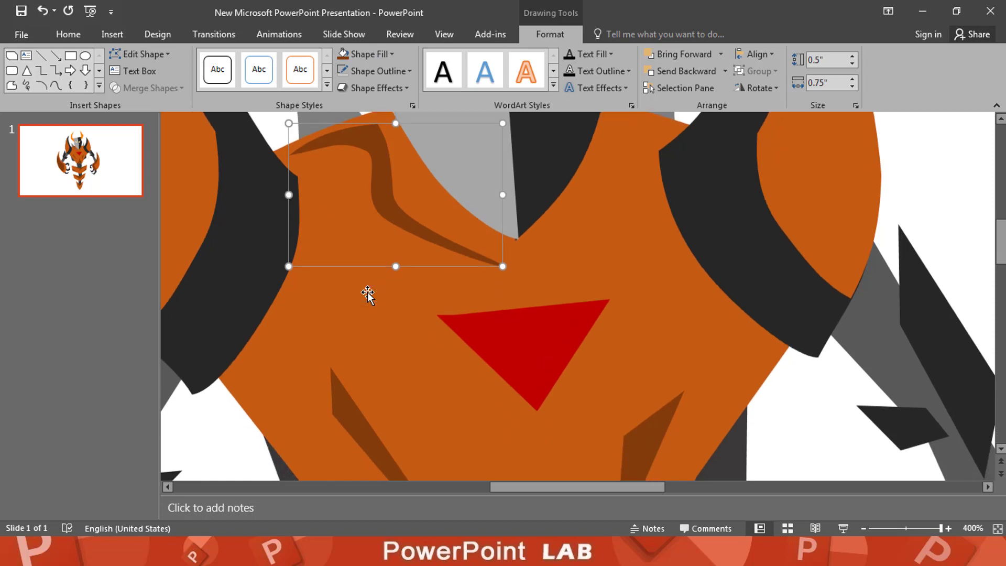
pyautogui.rightClick(385, 201)
pyautogui.click(449, 459)
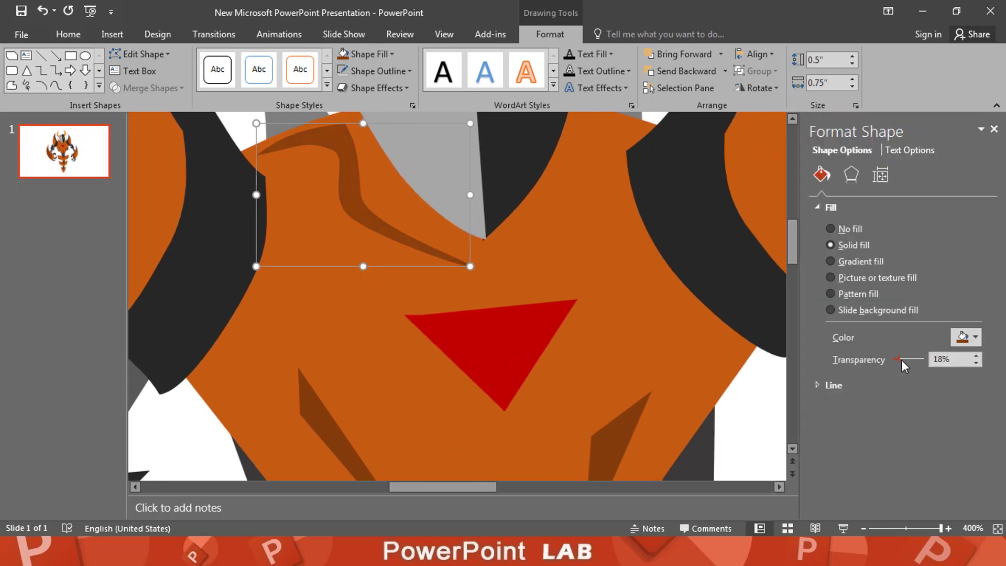
pyautogui.scroll(-5, 631, 343)
pyautogui.moveTo(601, 379); pyautogui.dragTo(631, 383)
pyautogui.scroll(-2, 382, 360)
pyautogui.moveTo(893, 358); pyautogui.dragTo(903, 358)
pyautogui.click(371, 330)
pyautogui.moveTo(356, 331); pyautogui.dragTo(374, 363)
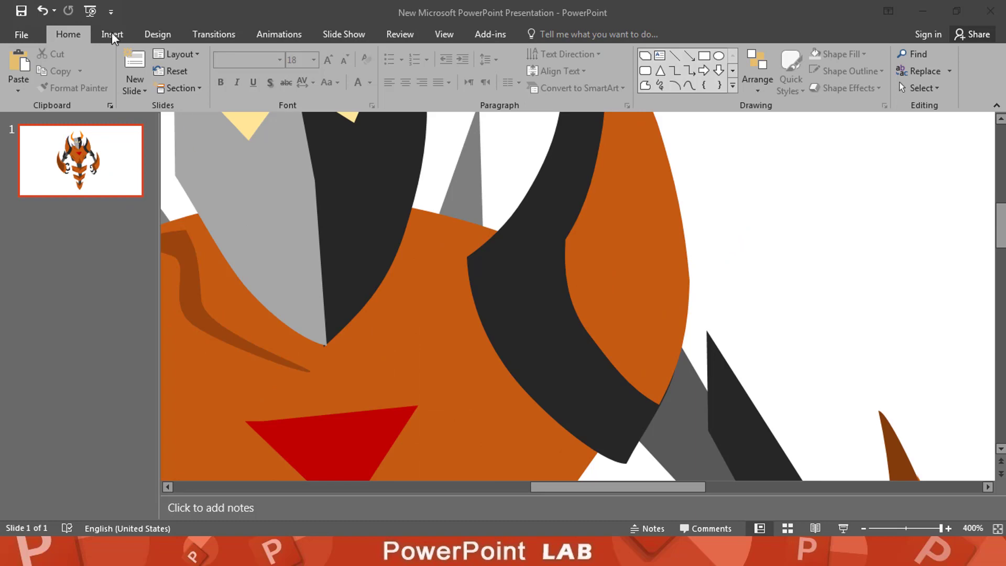
# Draw a narrow freeform highlight shape about 0.46" high and 0.18" wide along the inner edge of the right dark shoulder band.
pyautogui.click(111, 33)
pyautogui.click(251, 68)
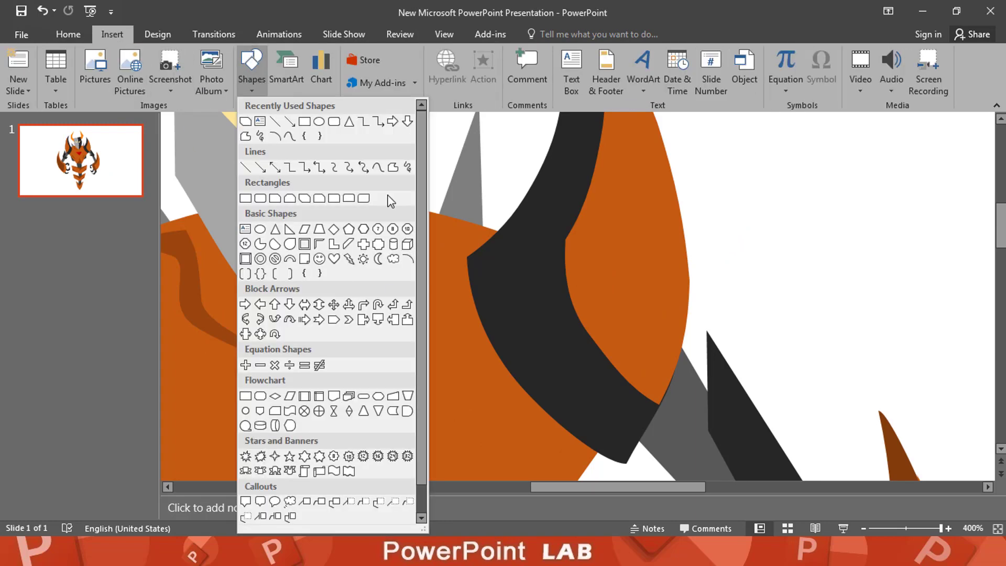
pyautogui.click(393, 166)
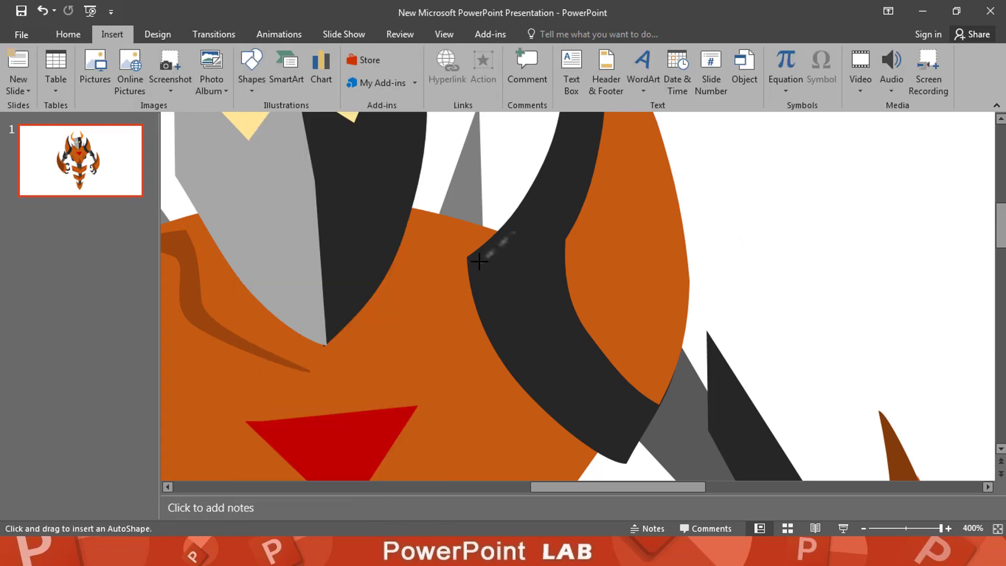
pyautogui.moveTo(529, 362)
pyautogui.mouseDown()
pyautogui.moveTo(498, 269)
pyautogui.moveTo(512, 243)
pyautogui.mouseUp()
# Edit the highlight shape's points so both long sides curve smoothly along the shoulder band, forming a thin crescent about 0.19" wide.
pyautogui.rightClick(500, 255)
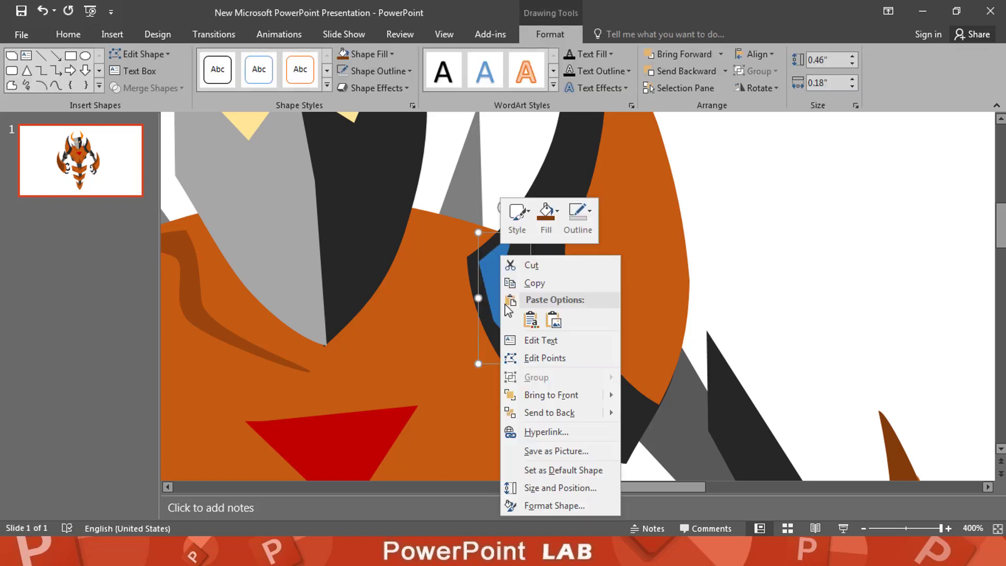
pyautogui.click(542, 358)
pyautogui.rightClick(495, 320)
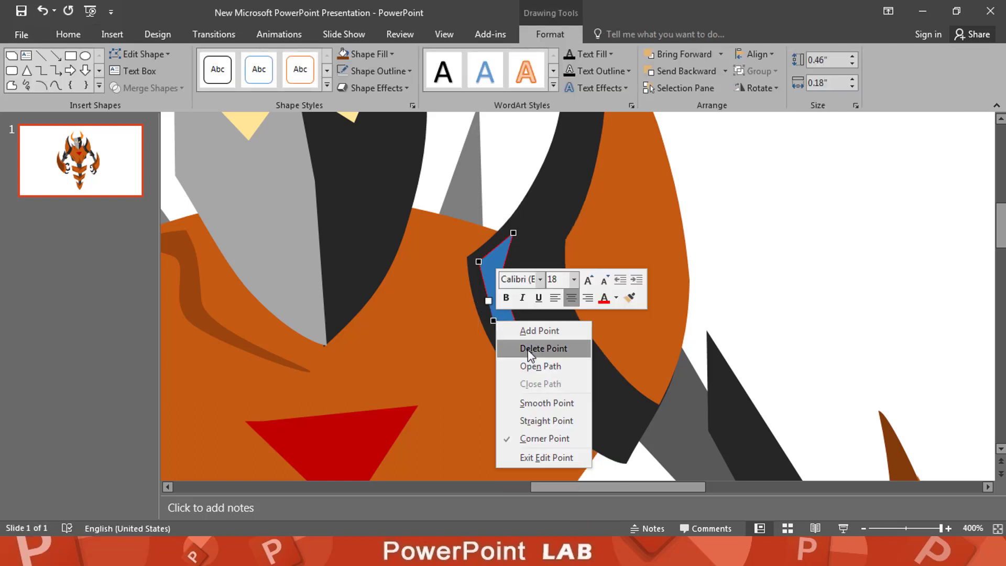
pyautogui.click(546, 418)
pyautogui.rightClick(498, 278)
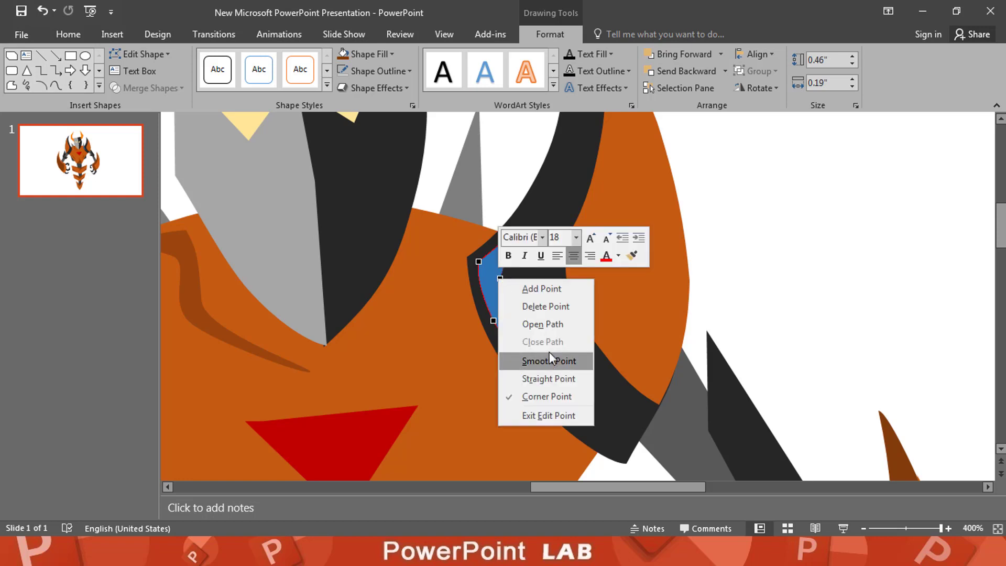
pyautogui.click(548, 352)
pyautogui.moveTo(500, 278); pyautogui.dragTo(509, 329)
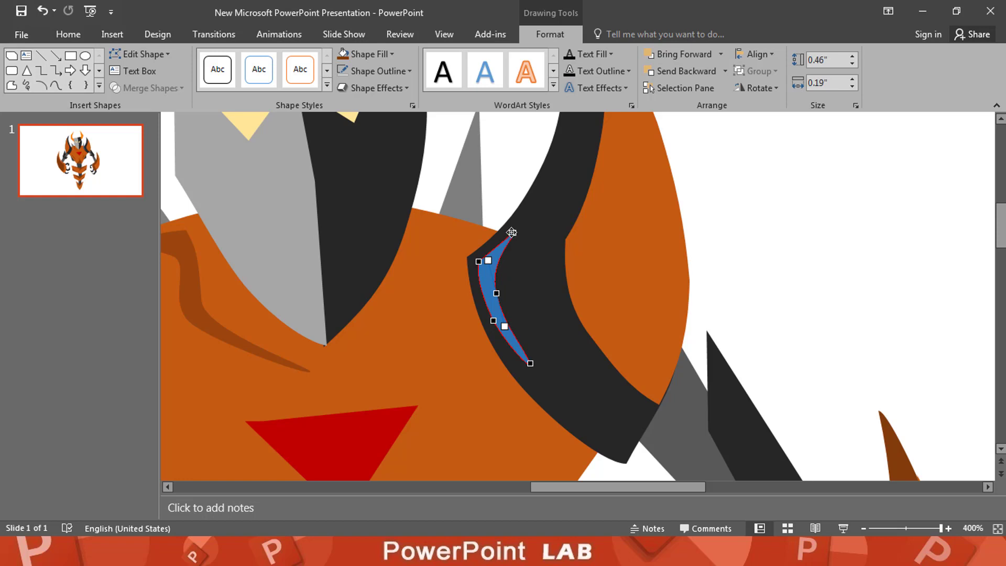
pyautogui.click(495, 261)
pyautogui.click(496, 261)
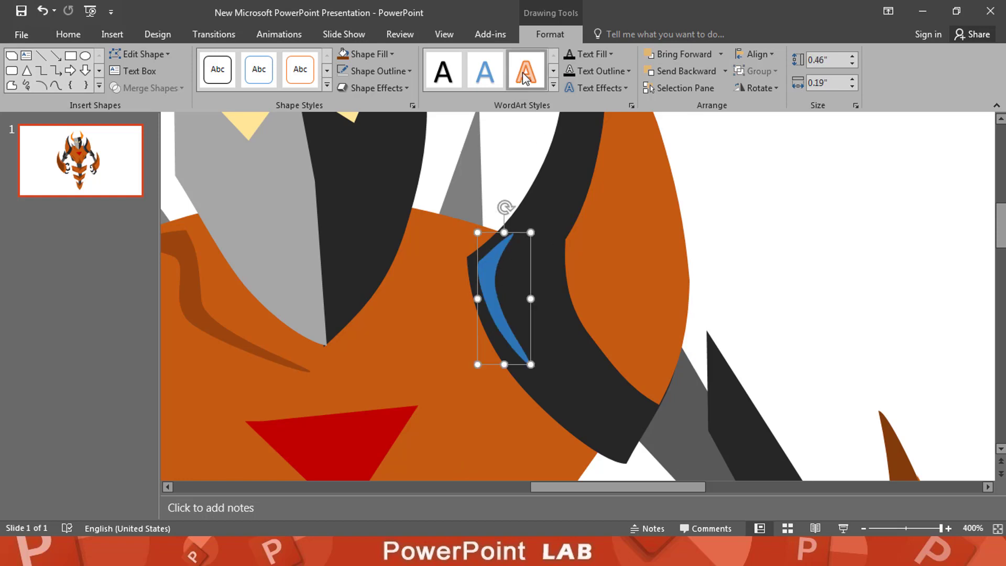
# Fill the crescent highlight with dark gray and set its fill transparency to 32%.
pyautogui.click(391, 54)
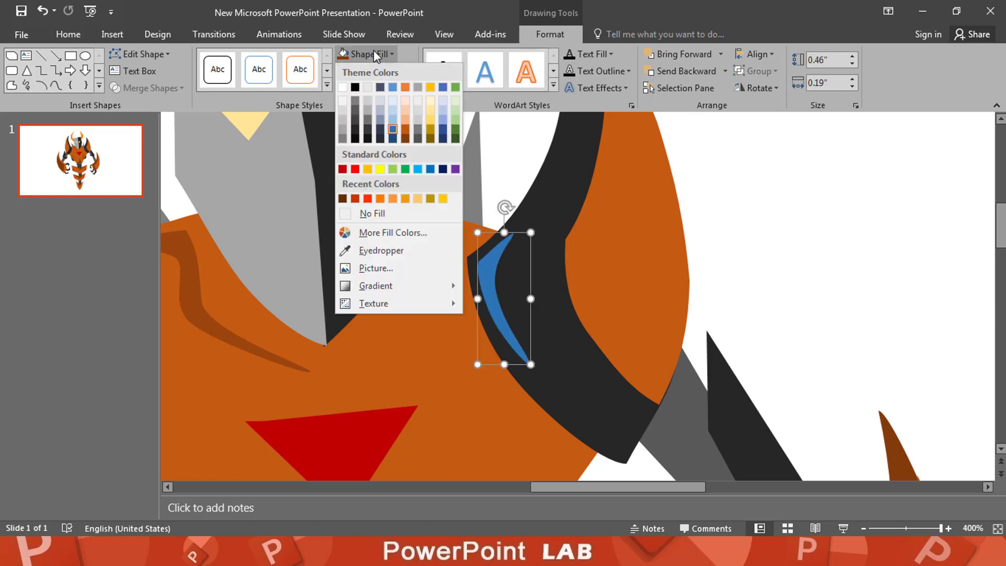
pyautogui.click(356, 111)
pyautogui.rightClick(490, 258)
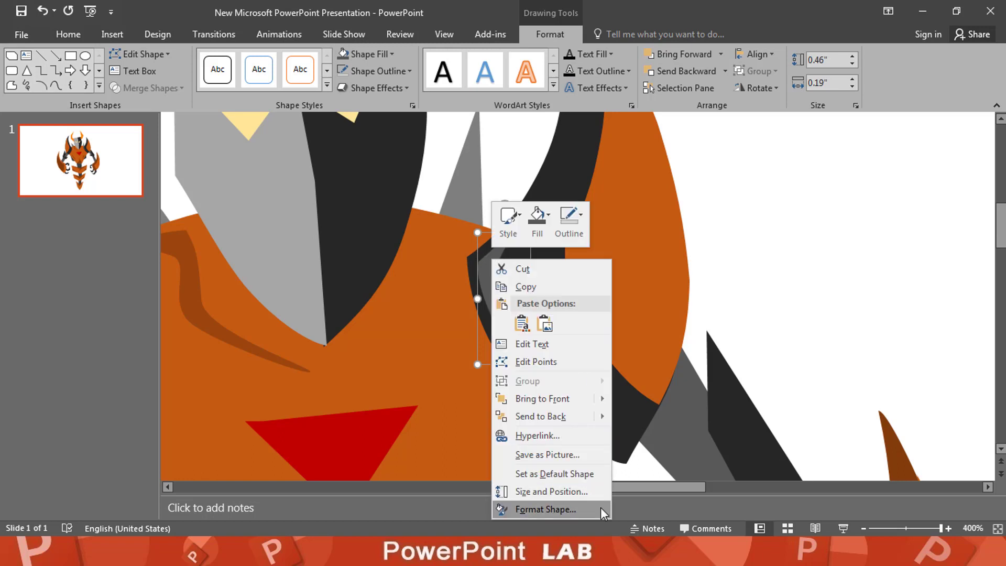
pyautogui.click(530, 508)
pyautogui.moveTo(897, 362); pyautogui.dragTo(910, 360)
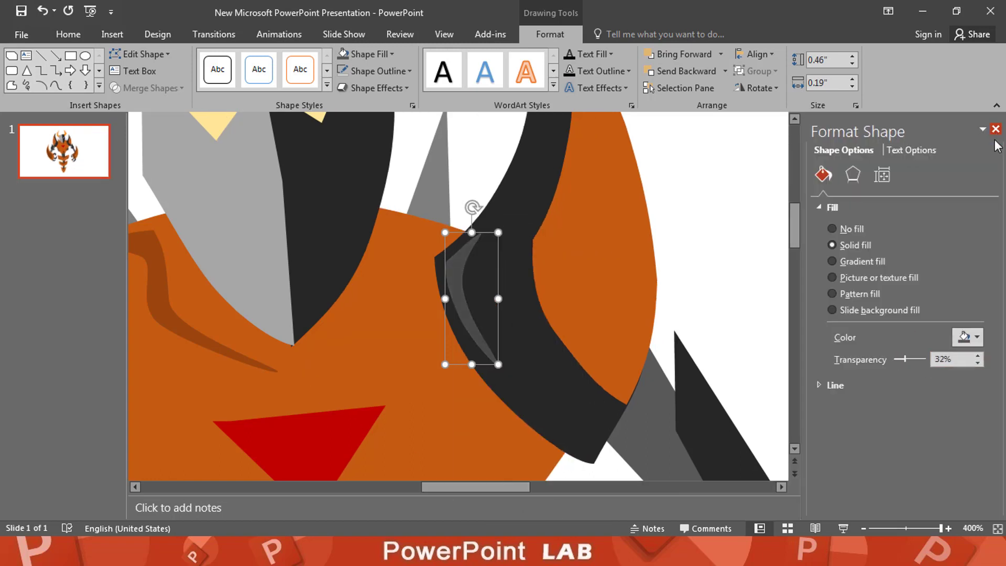
pyautogui.click(994, 129)
# Duplicate the gray crescent highlight and place the copy on the dark shoulder band at the opposite side of the chest.
pyautogui.click(490, 261)
pyautogui.rightClick(489, 261)
pyautogui.click(525, 286)
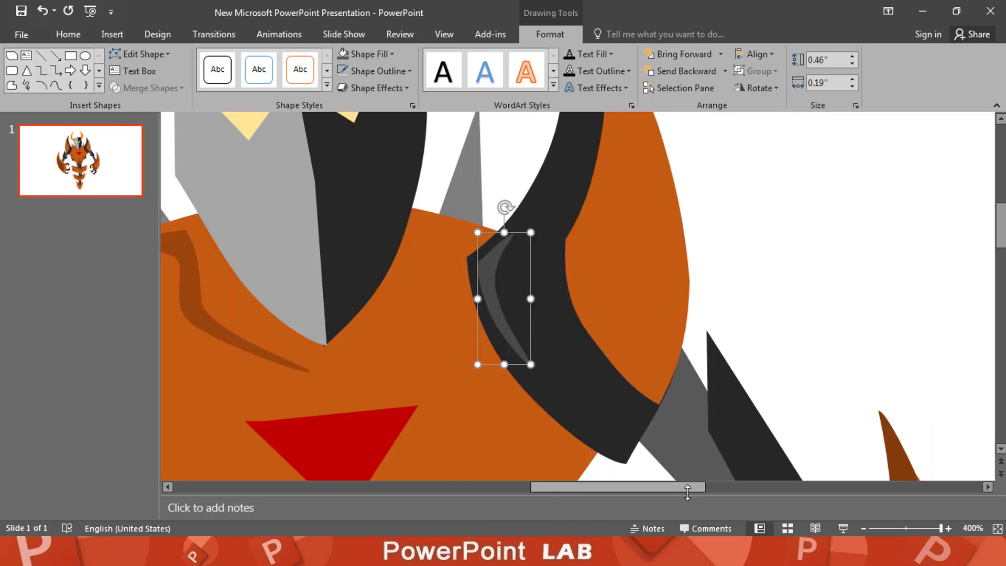
pyautogui.moveTo(682, 487); pyautogui.dragTo(588, 486)
pyautogui.rightClick(578, 369)
pyautogui.click(608, 168)
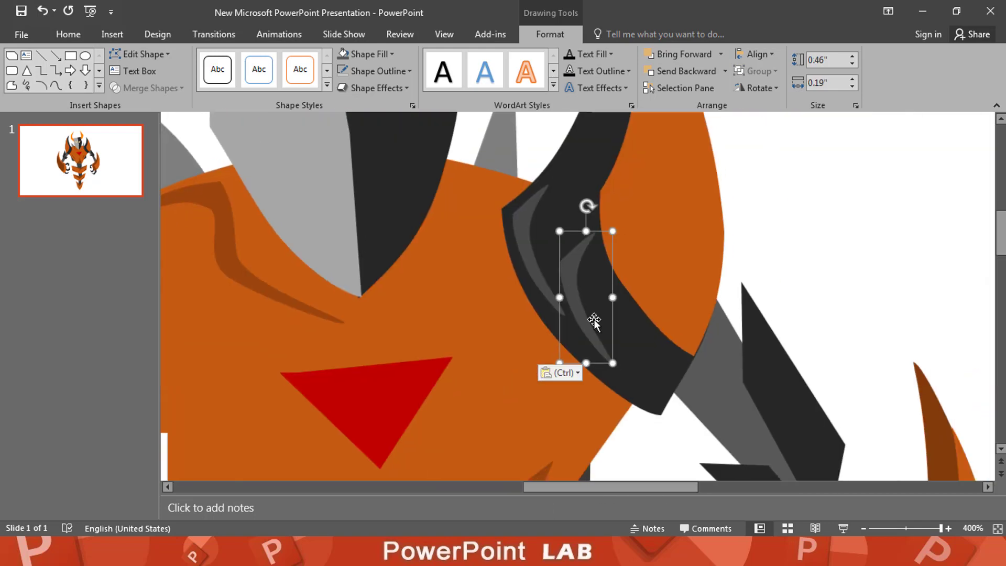
pyautogui.moveTo(585, 323); pyautogui.dragTo(193, 365)
pyautogui.moveTo(630, 489); pyautogui.dragTo(530, 487)
pyautogui.moveTo(845, 416); pyautogui.dragTo(747, 367)
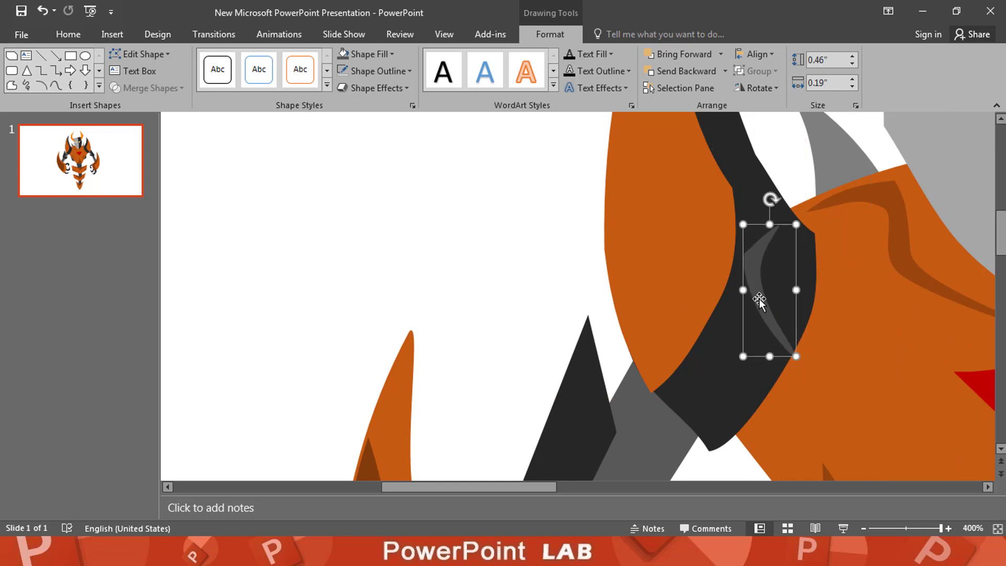
# Flip the copied highlight horizontally and shift it closer to the left shoulder band's inner edge.
pyautogui.rightClick(747, 368)
pyautogui.click(756, 87)
pyautogui.click(787, 162)
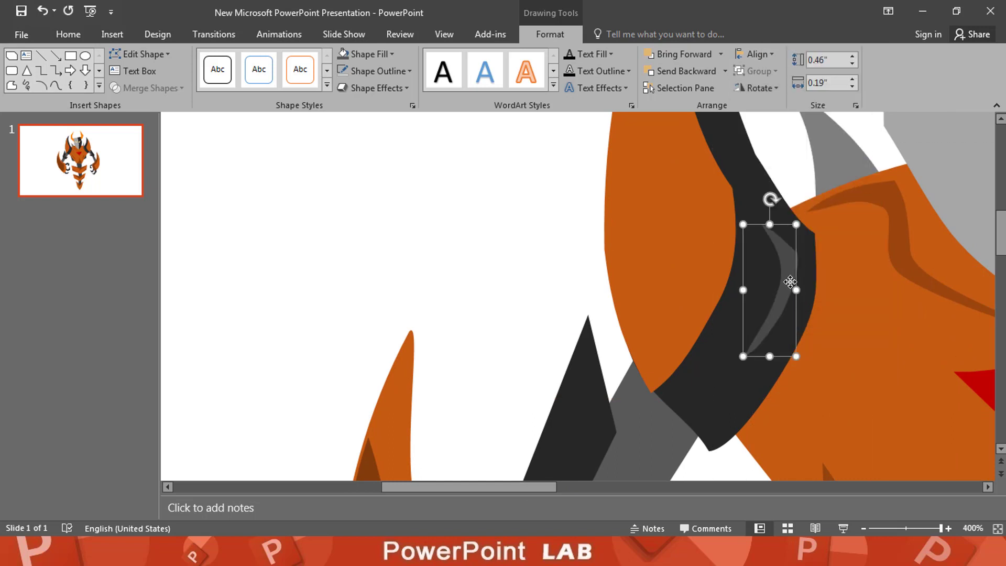
pyautogui.moveTo(788, 284); pyautogui.dragTo(794, 276)
# Reshape the flipped highlight's points to follow the left band's inner curve, making it about 0.53" high and 0.16" wide.
pyautogui.rightClick(794, 276)
pyautogui.click(824, 121)
pyautogui.moveTo(758, 364); pyautogui.dragTo(759, 363)
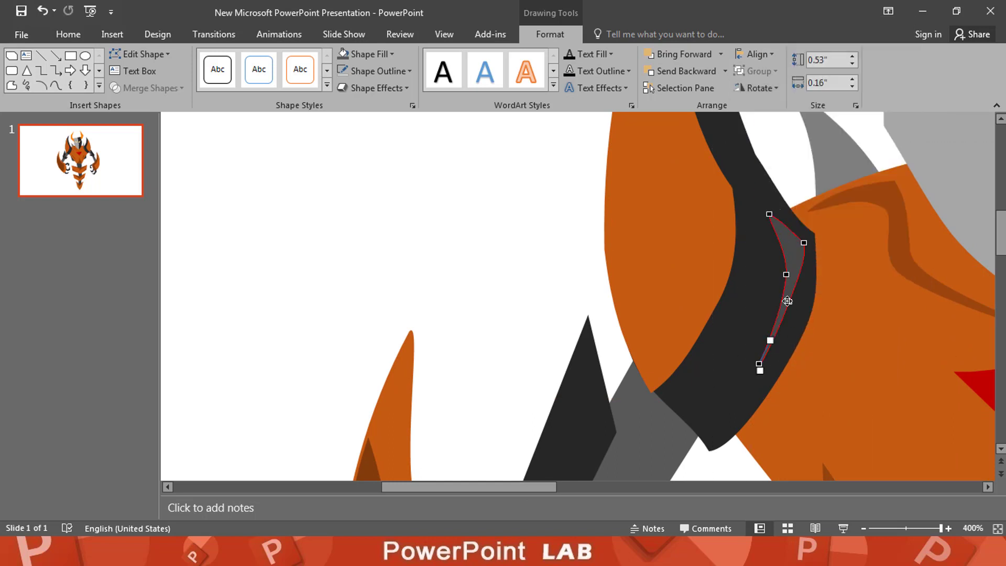
pyautogui.moveTo(789, 302); pyautogui.dragTo(796, 308)
pyautogui.moveTo(792, 265); pyautogui.dragTo(792, 265)
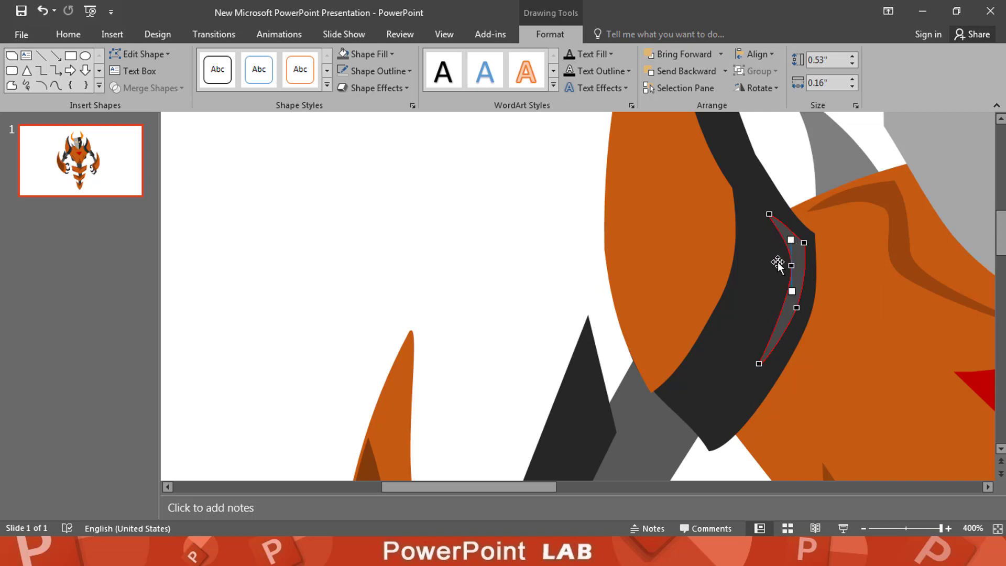
pyautogui.click(795, 286)
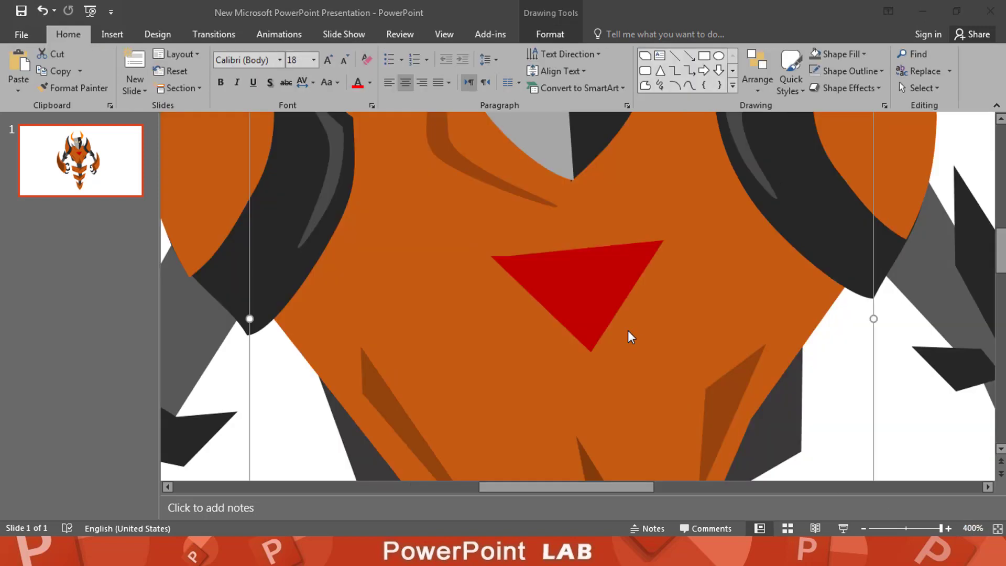
# Apply the smallest orange glow variation to the red triangle on the chest.
pyautogui.click(585, 275)
pyautogui.click(549, 33)
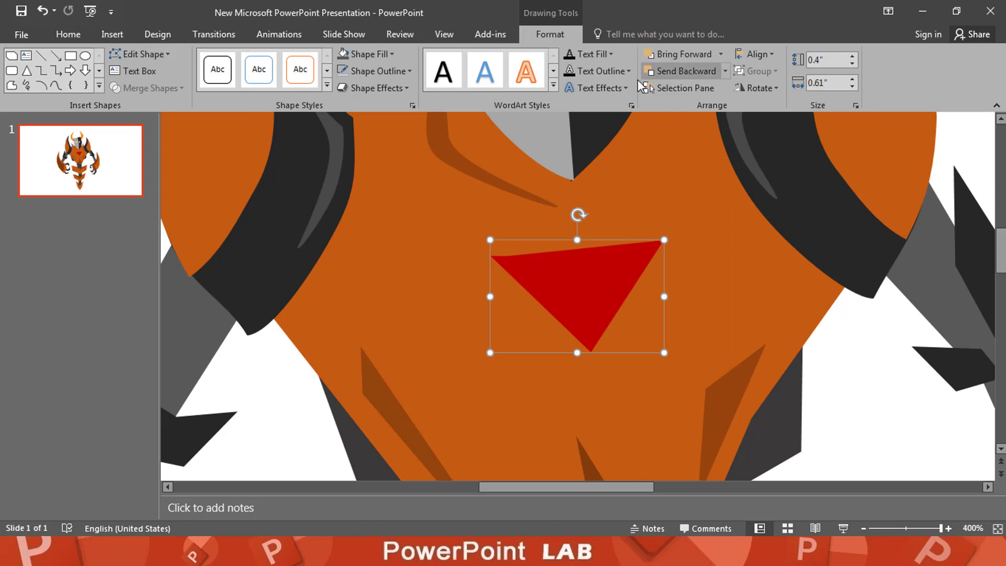
pyautogui.click(366, 88)
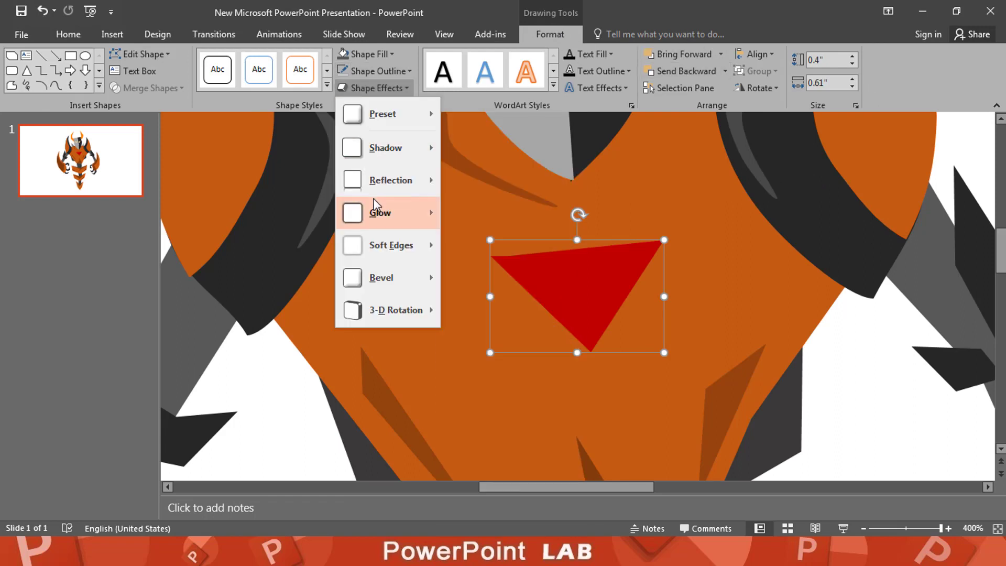
pyautogui.moveTo(375, 204)
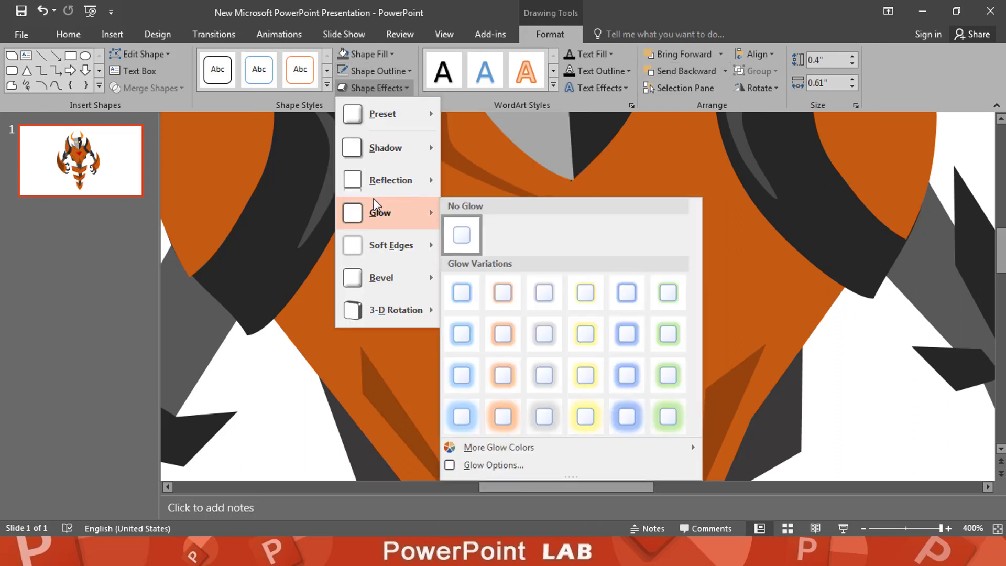
pyautogui.click(495, 297)
# Open the glow settings of the red chest triangle and bring up the glow color choices.
pyautogui.rightClick(617, 294)
pyautogui.click(683, 286)
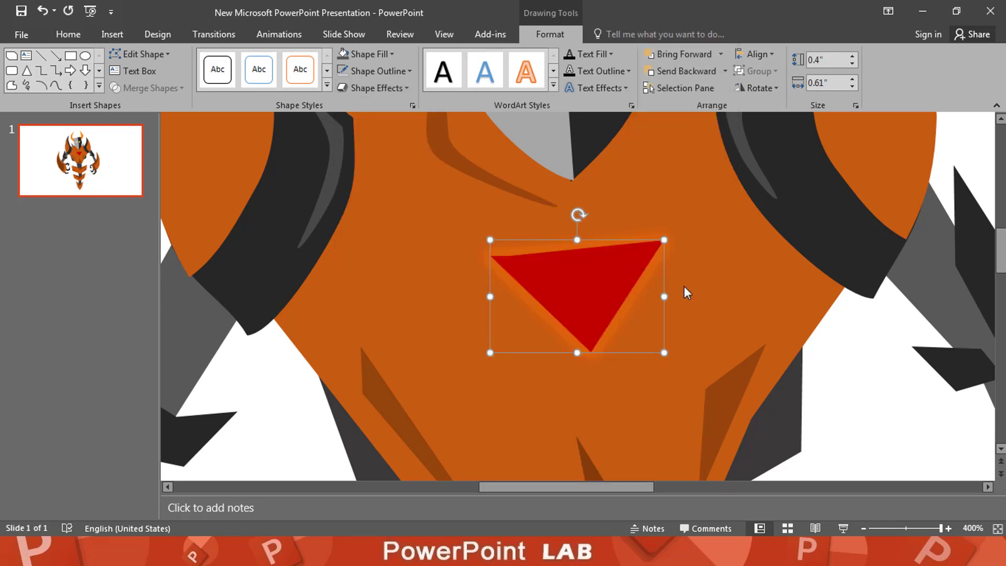
pyautogui.click(852, 175)
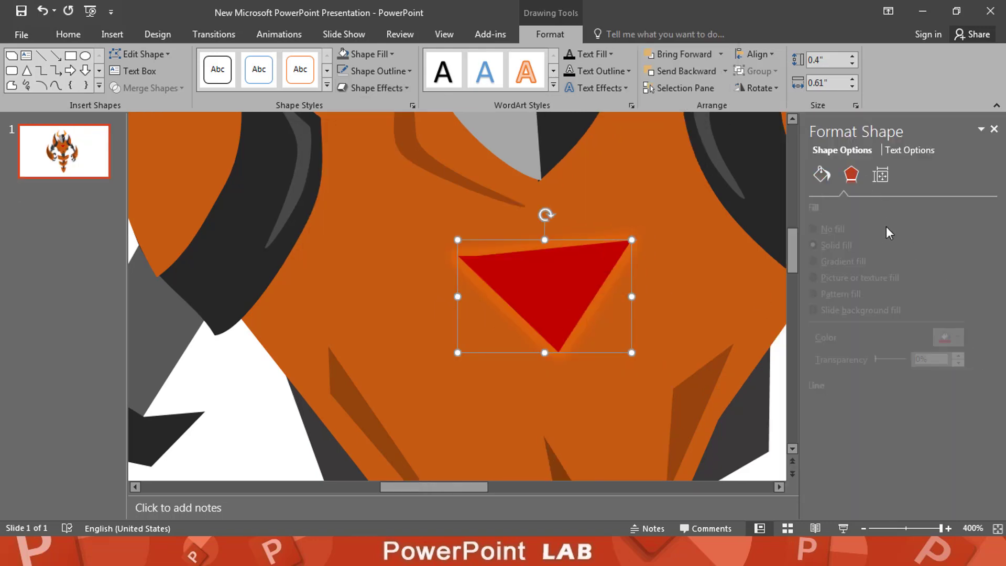
pyautogui.click(861, 245)
pyautogui.click(974, 290)
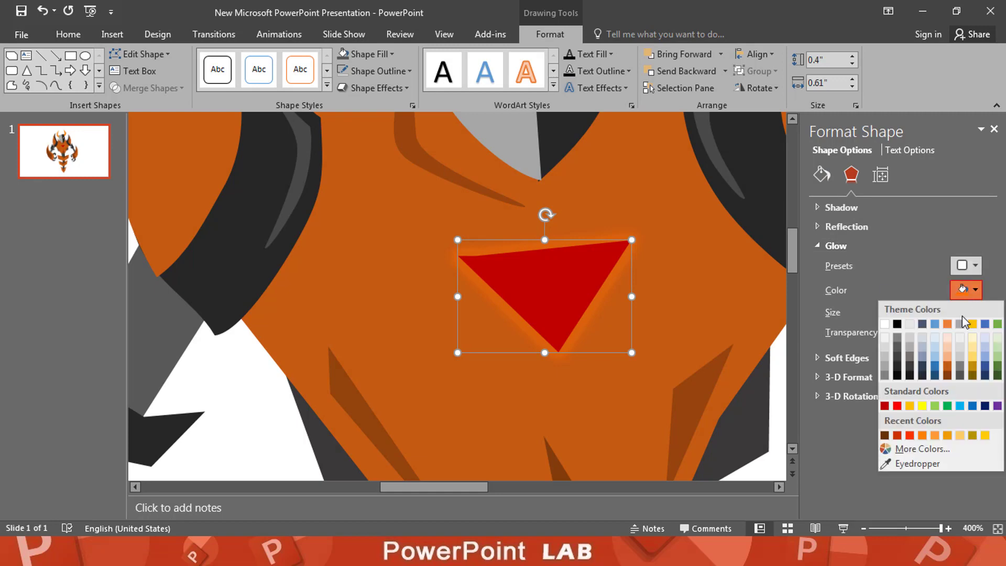